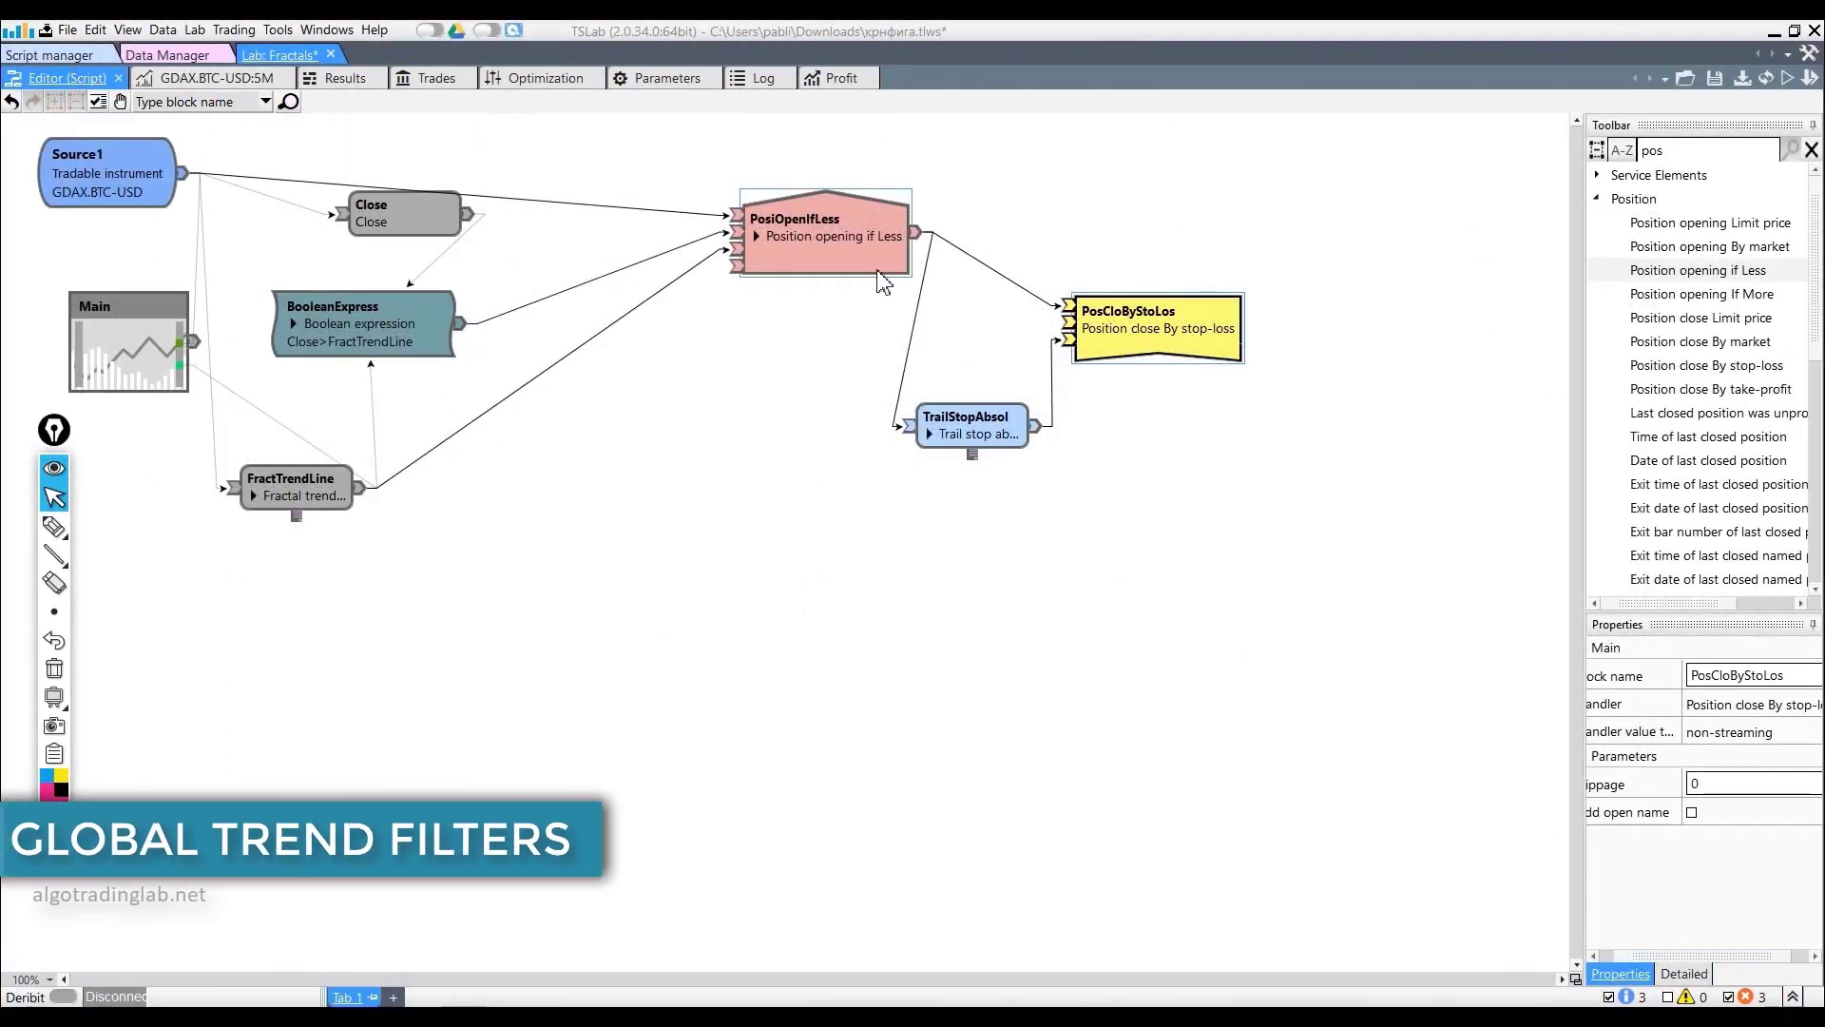
Delete the three position blocks and rearrange the FractTrendLine and BooleanExpress blocks.
left_click_drag(668, 123, 1435, 650)
key("Delete")
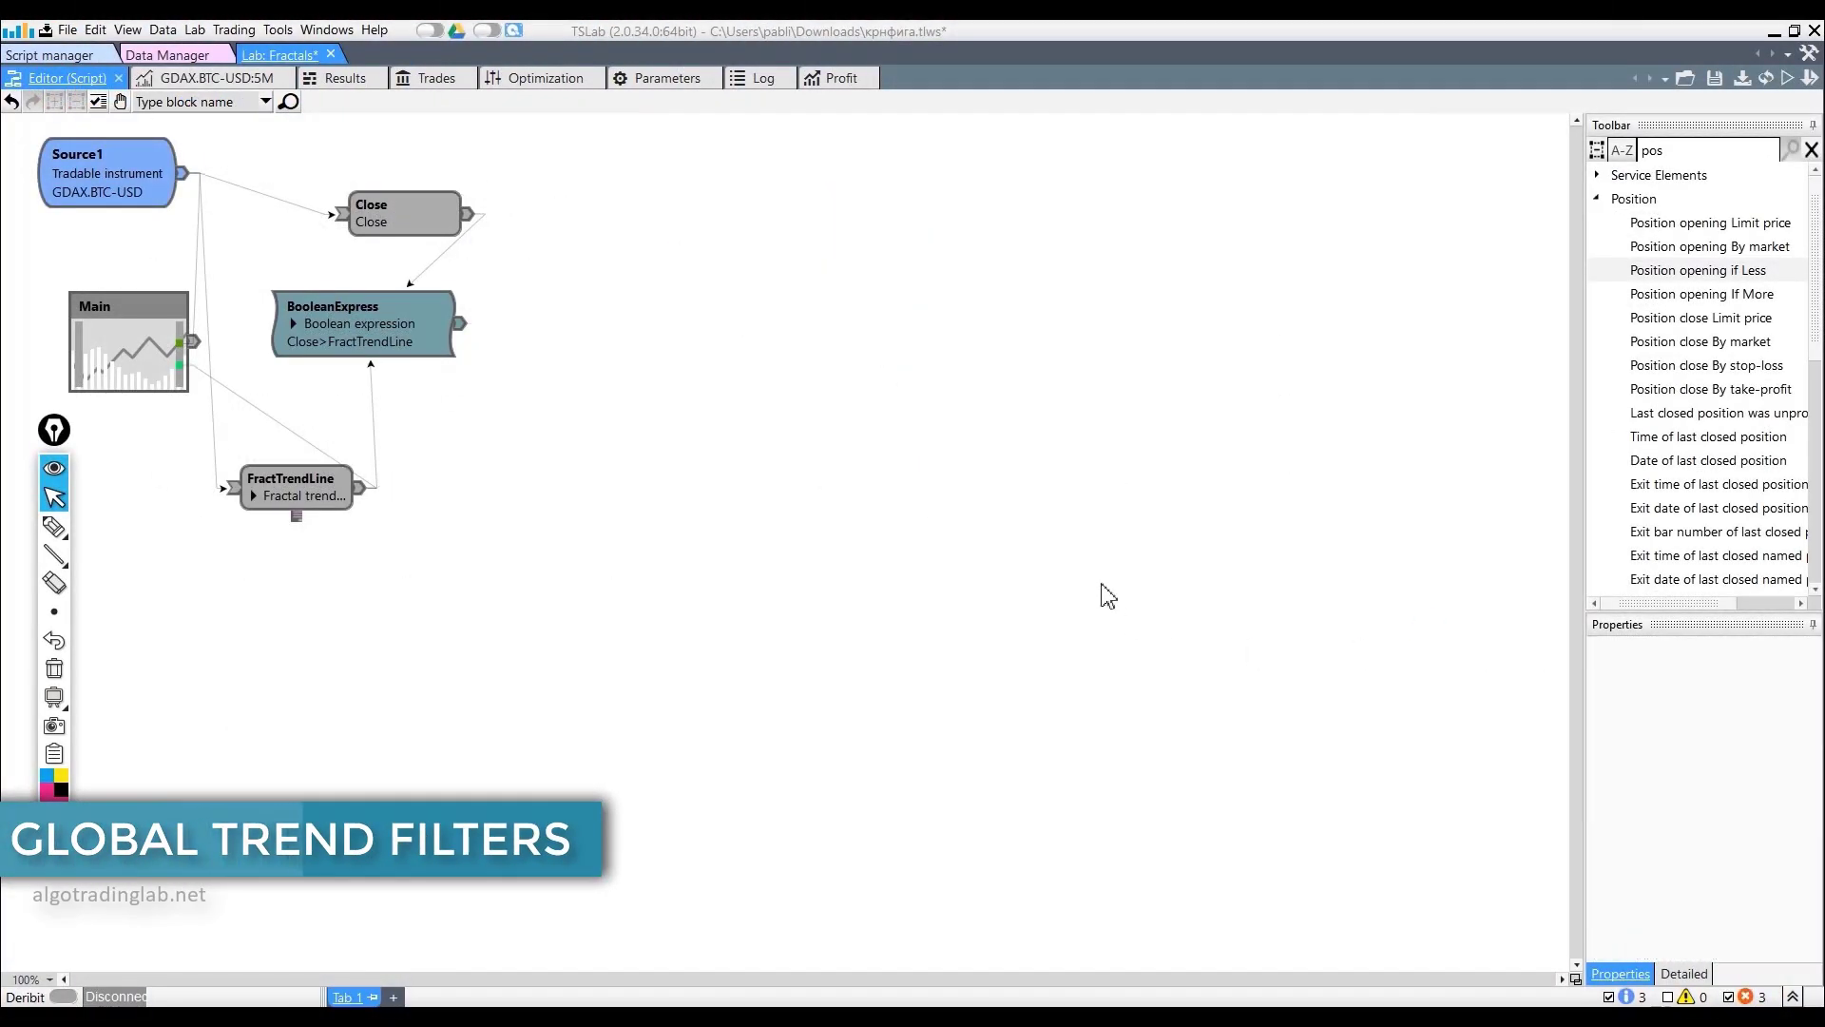
left_click(311, 483)
left_click_drag(311, 483, 532, 470)
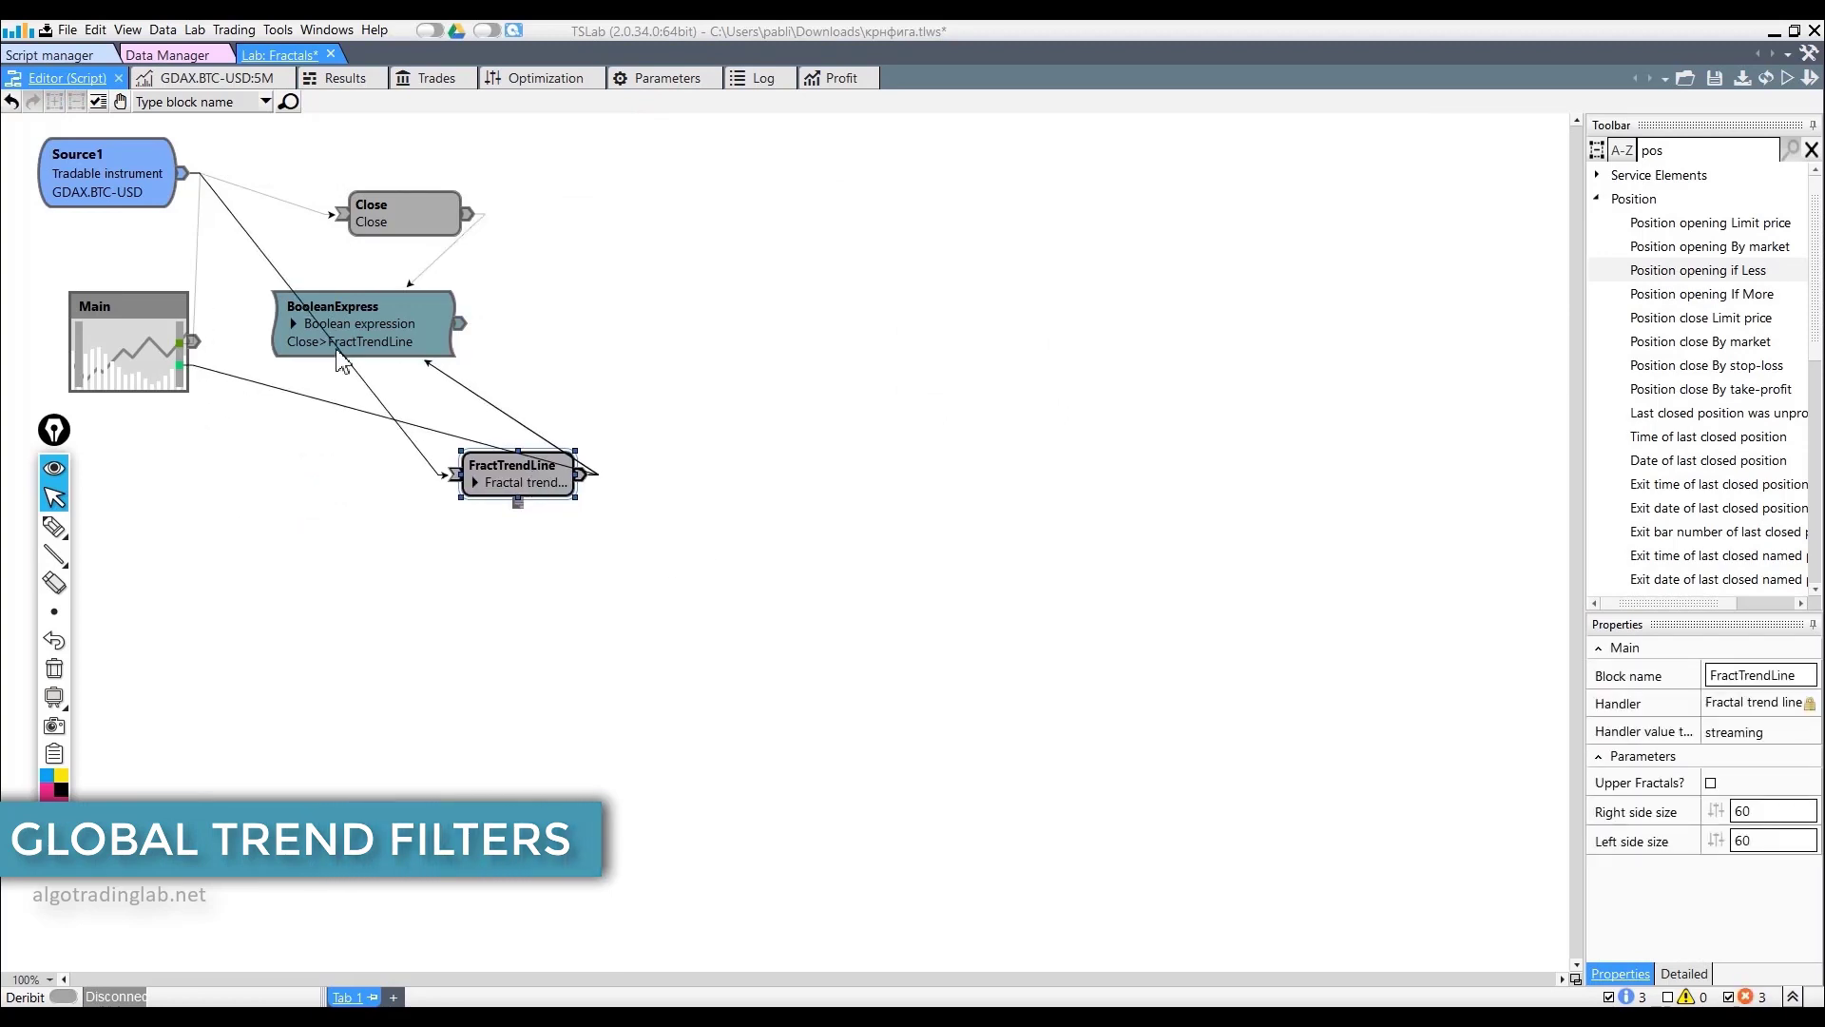
left_click_drag(367, 318, 664, 295)
left_click_drag(556, 471, 449, 350)
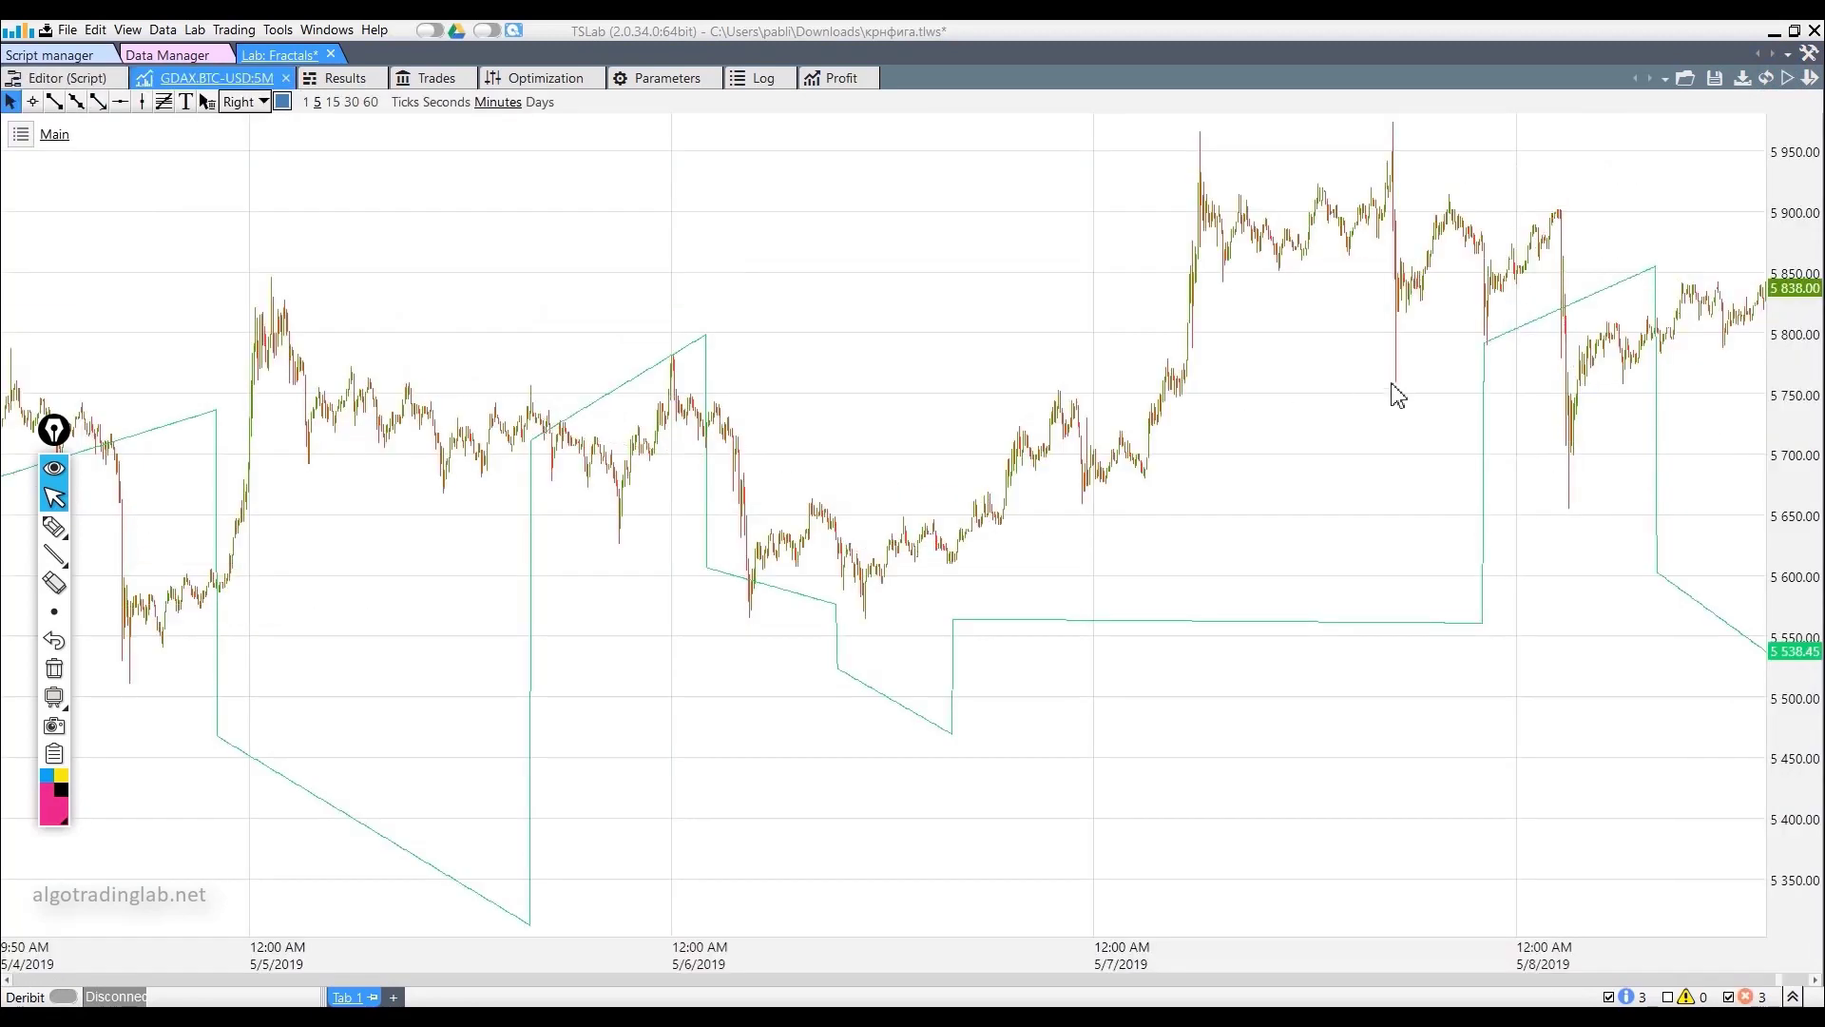
Circle the BTC chart's dips near 5/1–5/2, 5/4, 5/6 and 5/8 with the freehand pen.
scroll(1392, 391, "down", 5)
scroll(1331, 447, "down", 2)
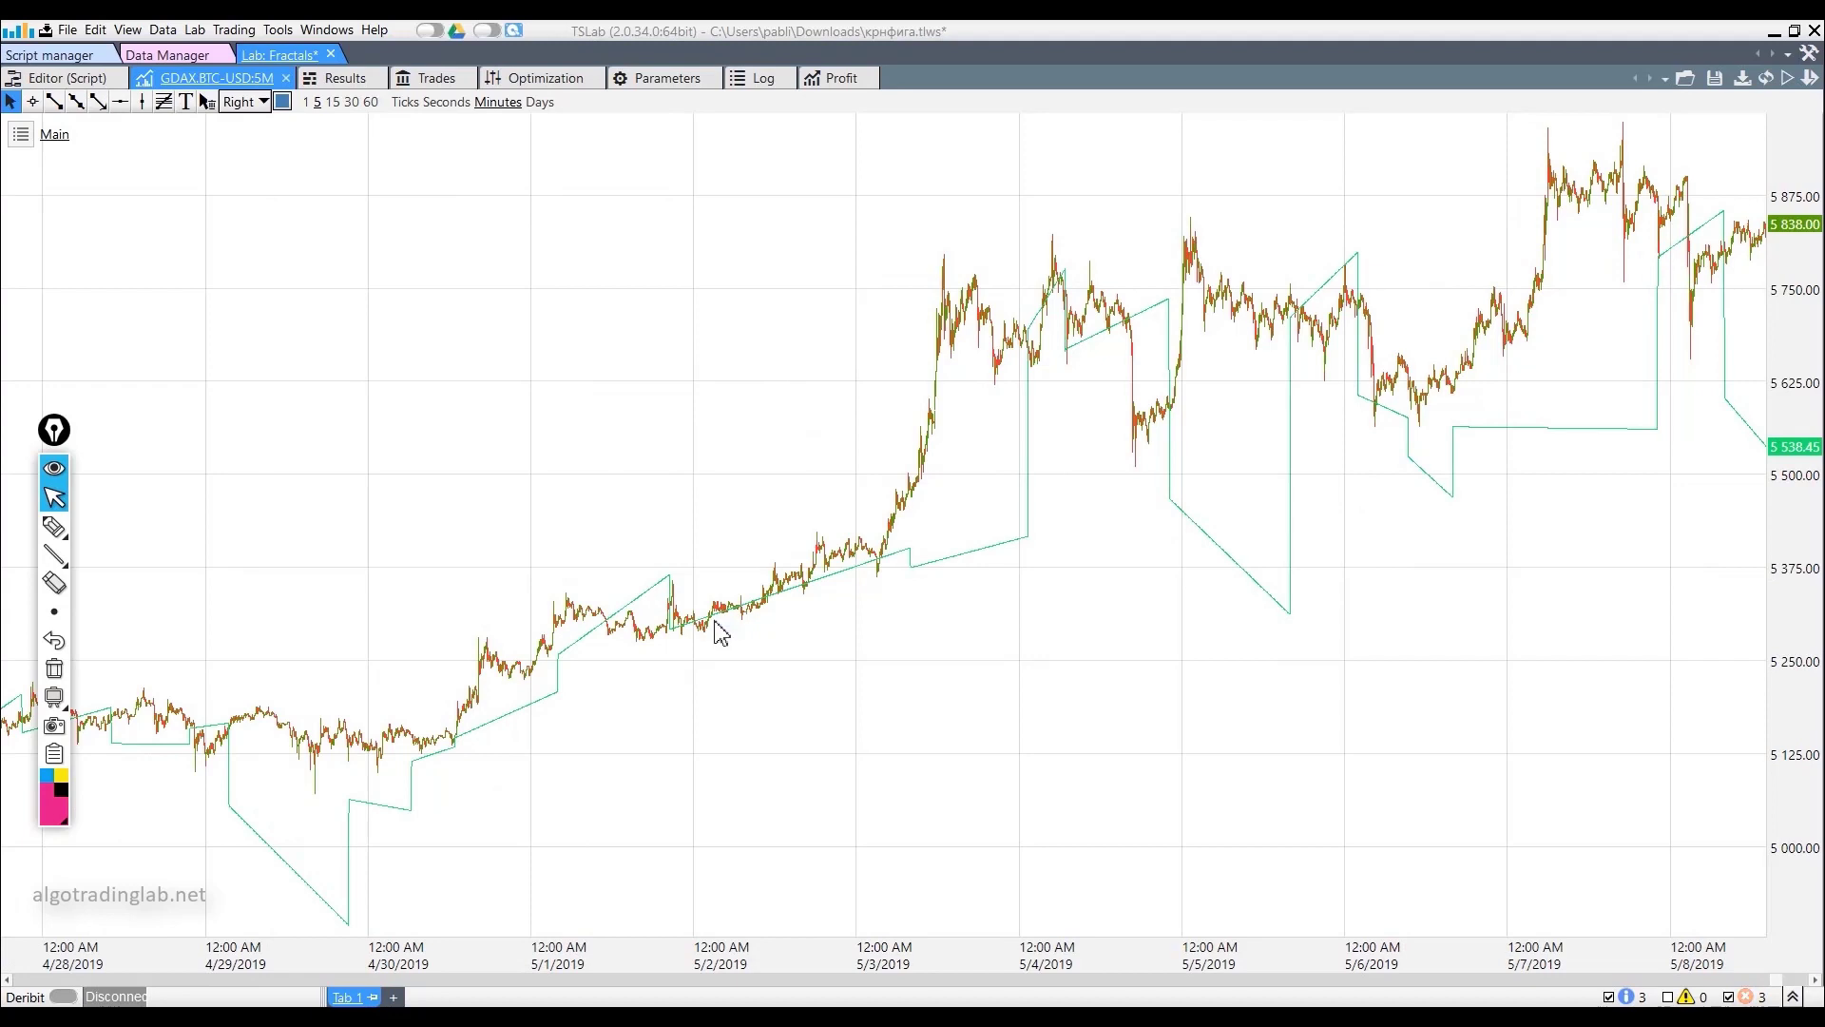
mouse_move(720, 628)
left_click(56, 535)
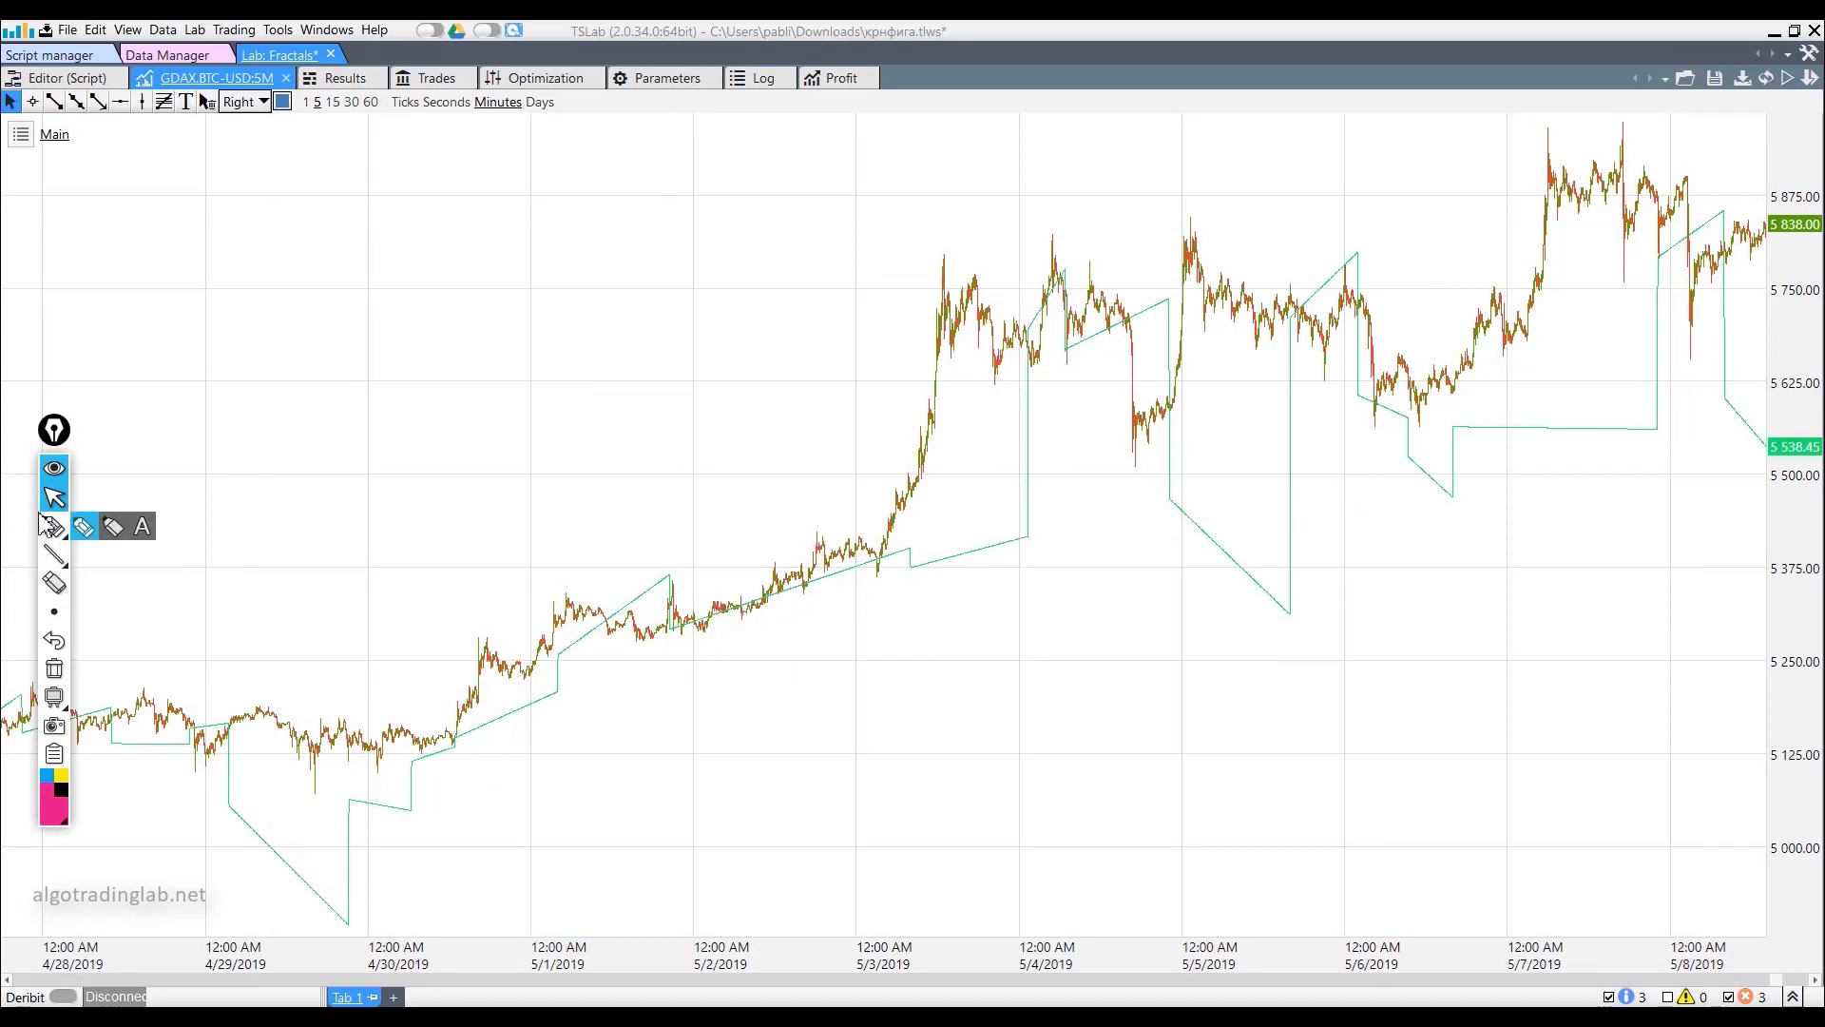
mouse_move(1069, 341)
left_mouse_down()
mouse_move(1178, 306)
mouse_move(1126, 381)
mouse_move(1168, 373)
left_mouse_up()
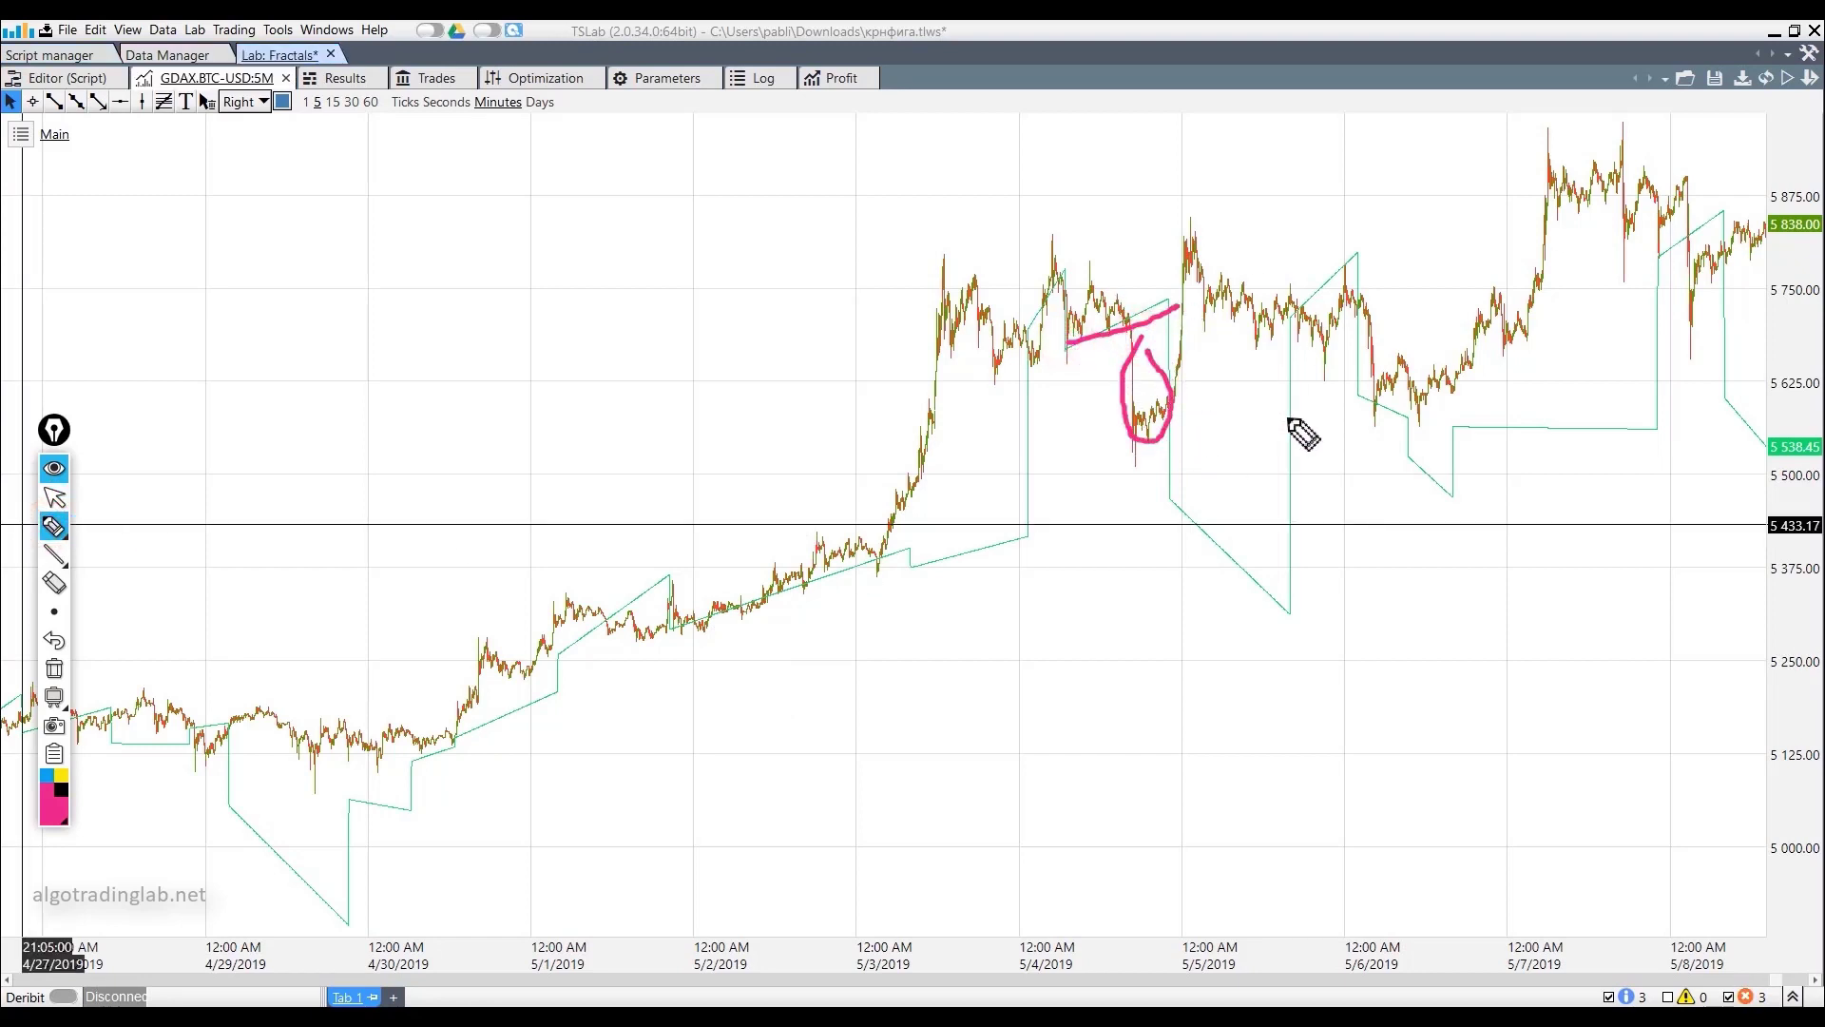
mouse_move(1348, 330)
left_mouse_down()
mouse_move(1301, 329)
mouse_move(1354, 319)
left_mouse_up()
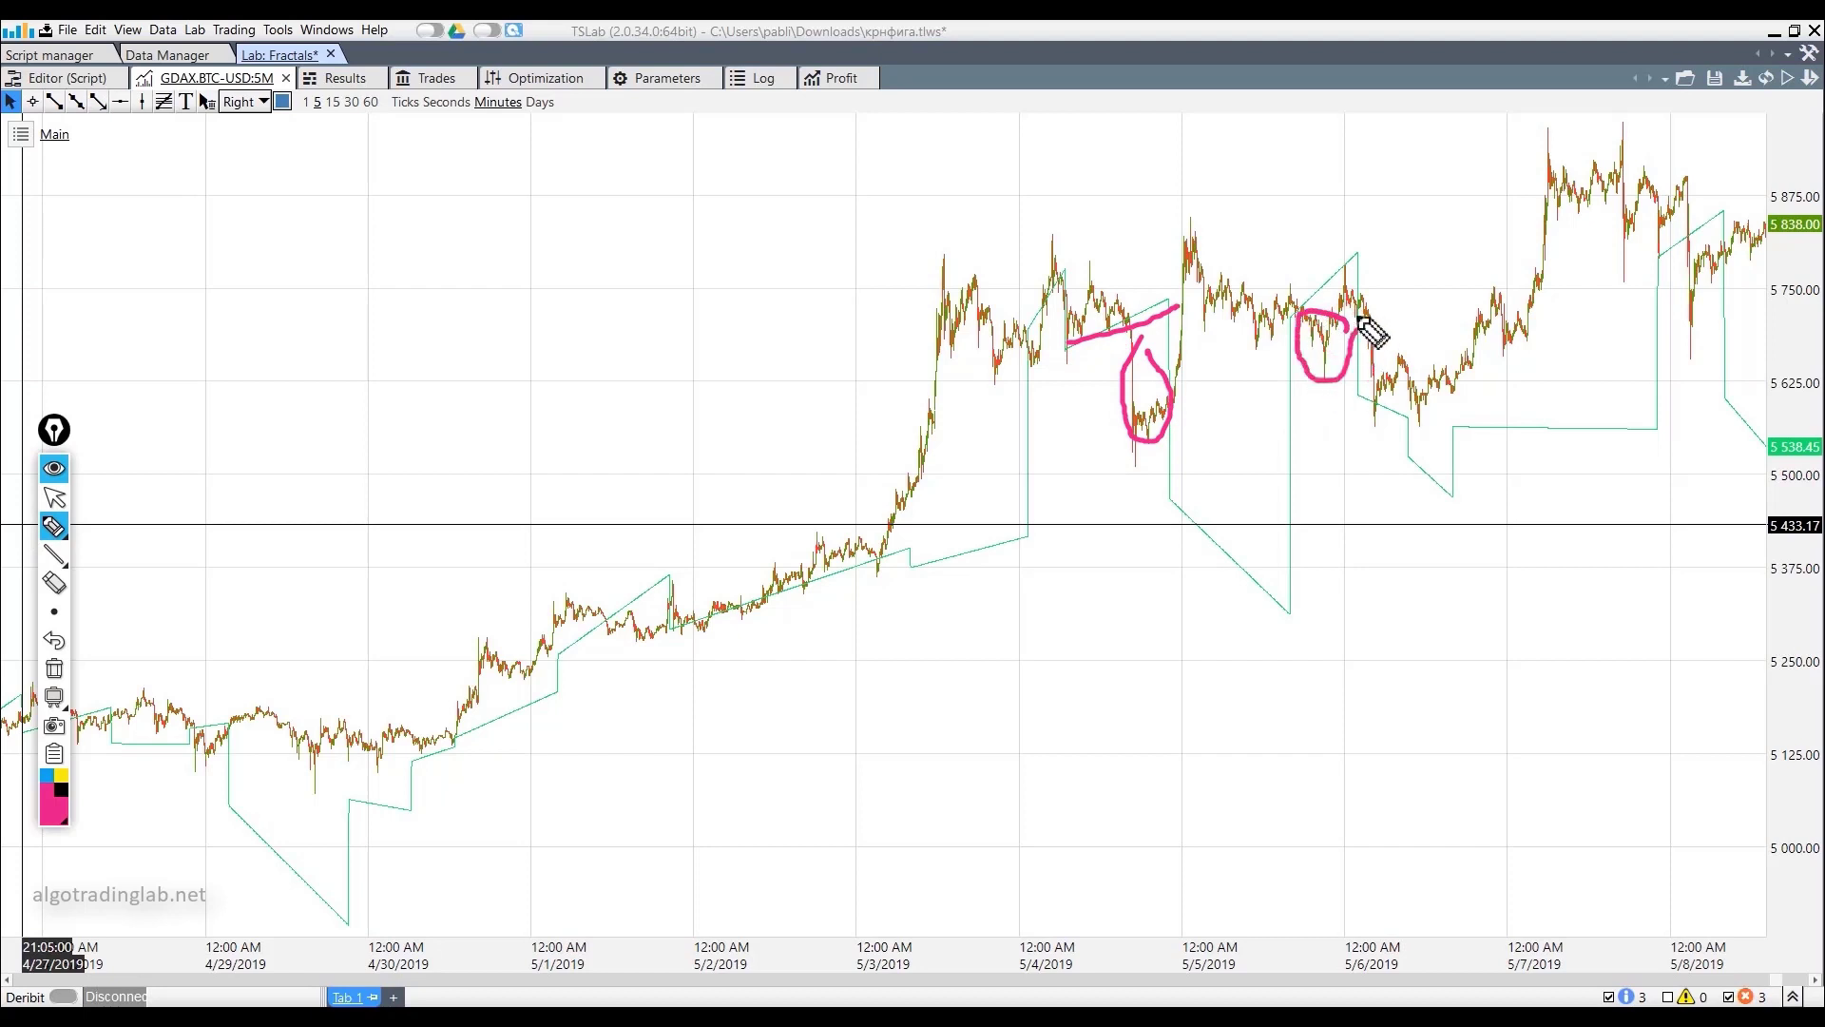
mouse_move(1718, 295)
left_mouse_down()
mouse_move(1699, 251)
mouse_move(1723, 249)
left_mouse_up()
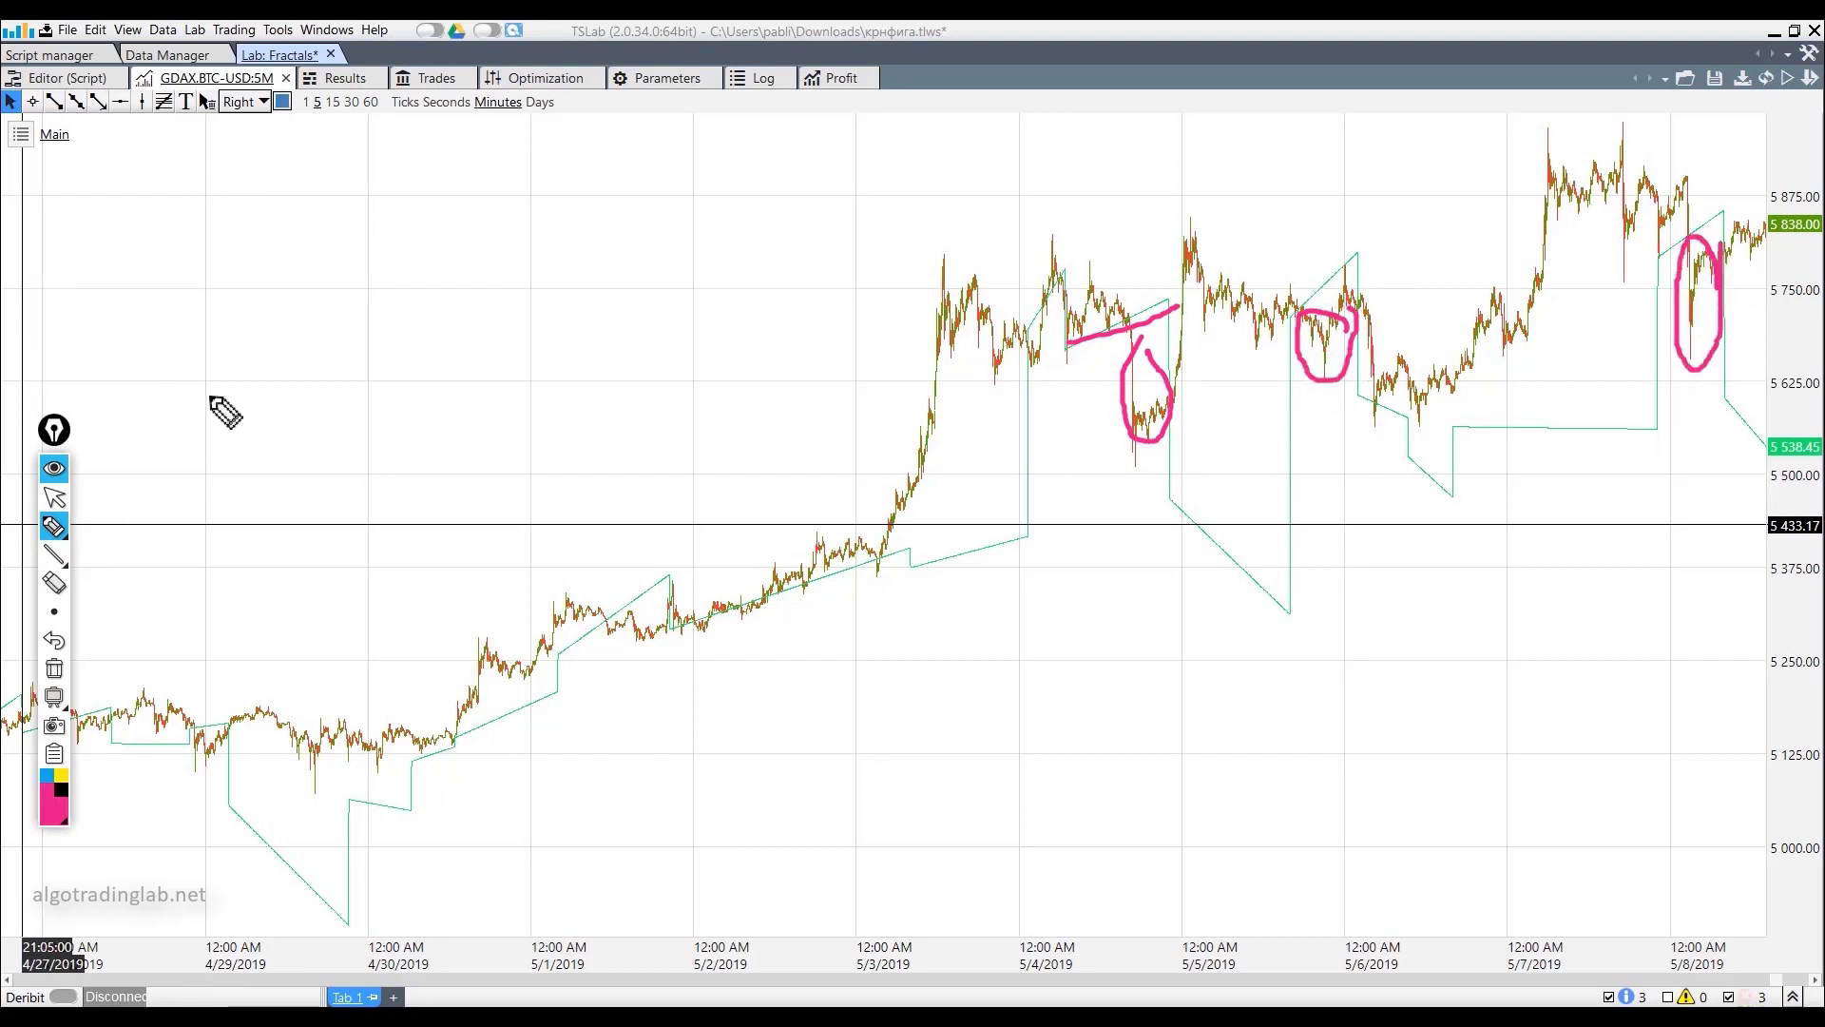
left_click_drag(665, 646, 654, 611)
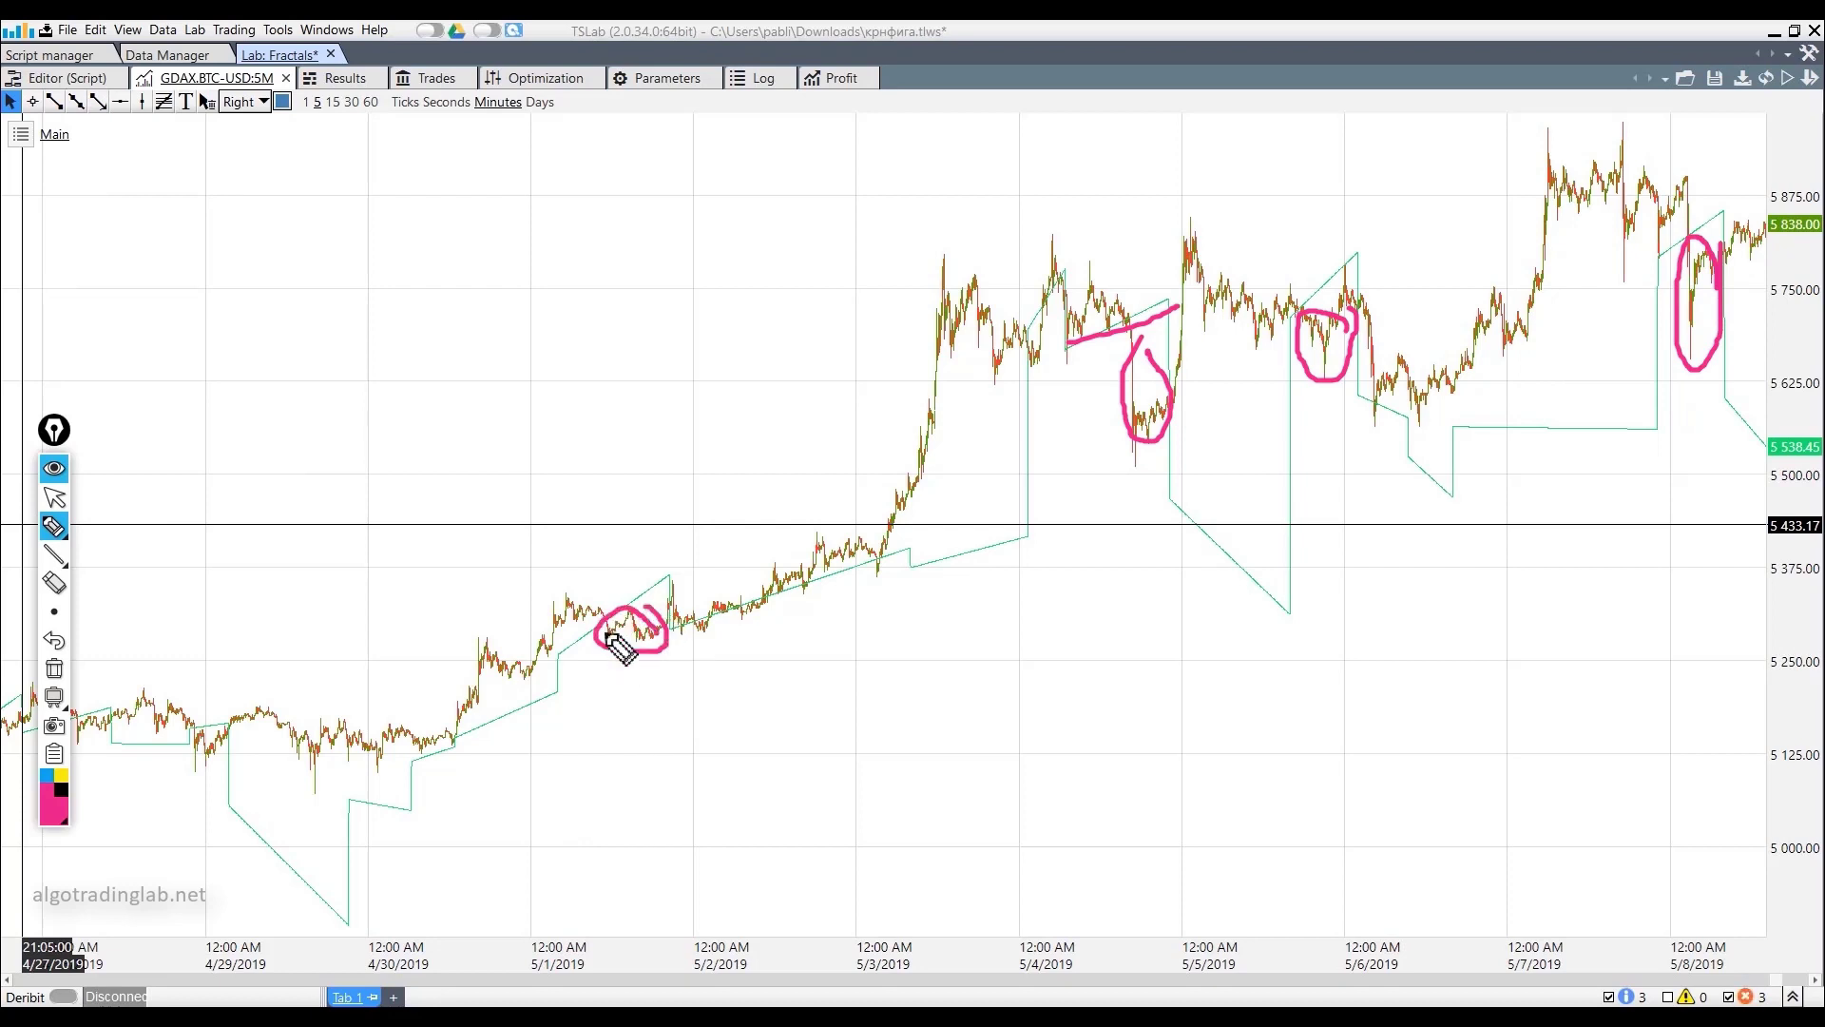
Erase all the chart annotations and return to normal selection mode.
left_click(54, 526)
left_click(54, 669)
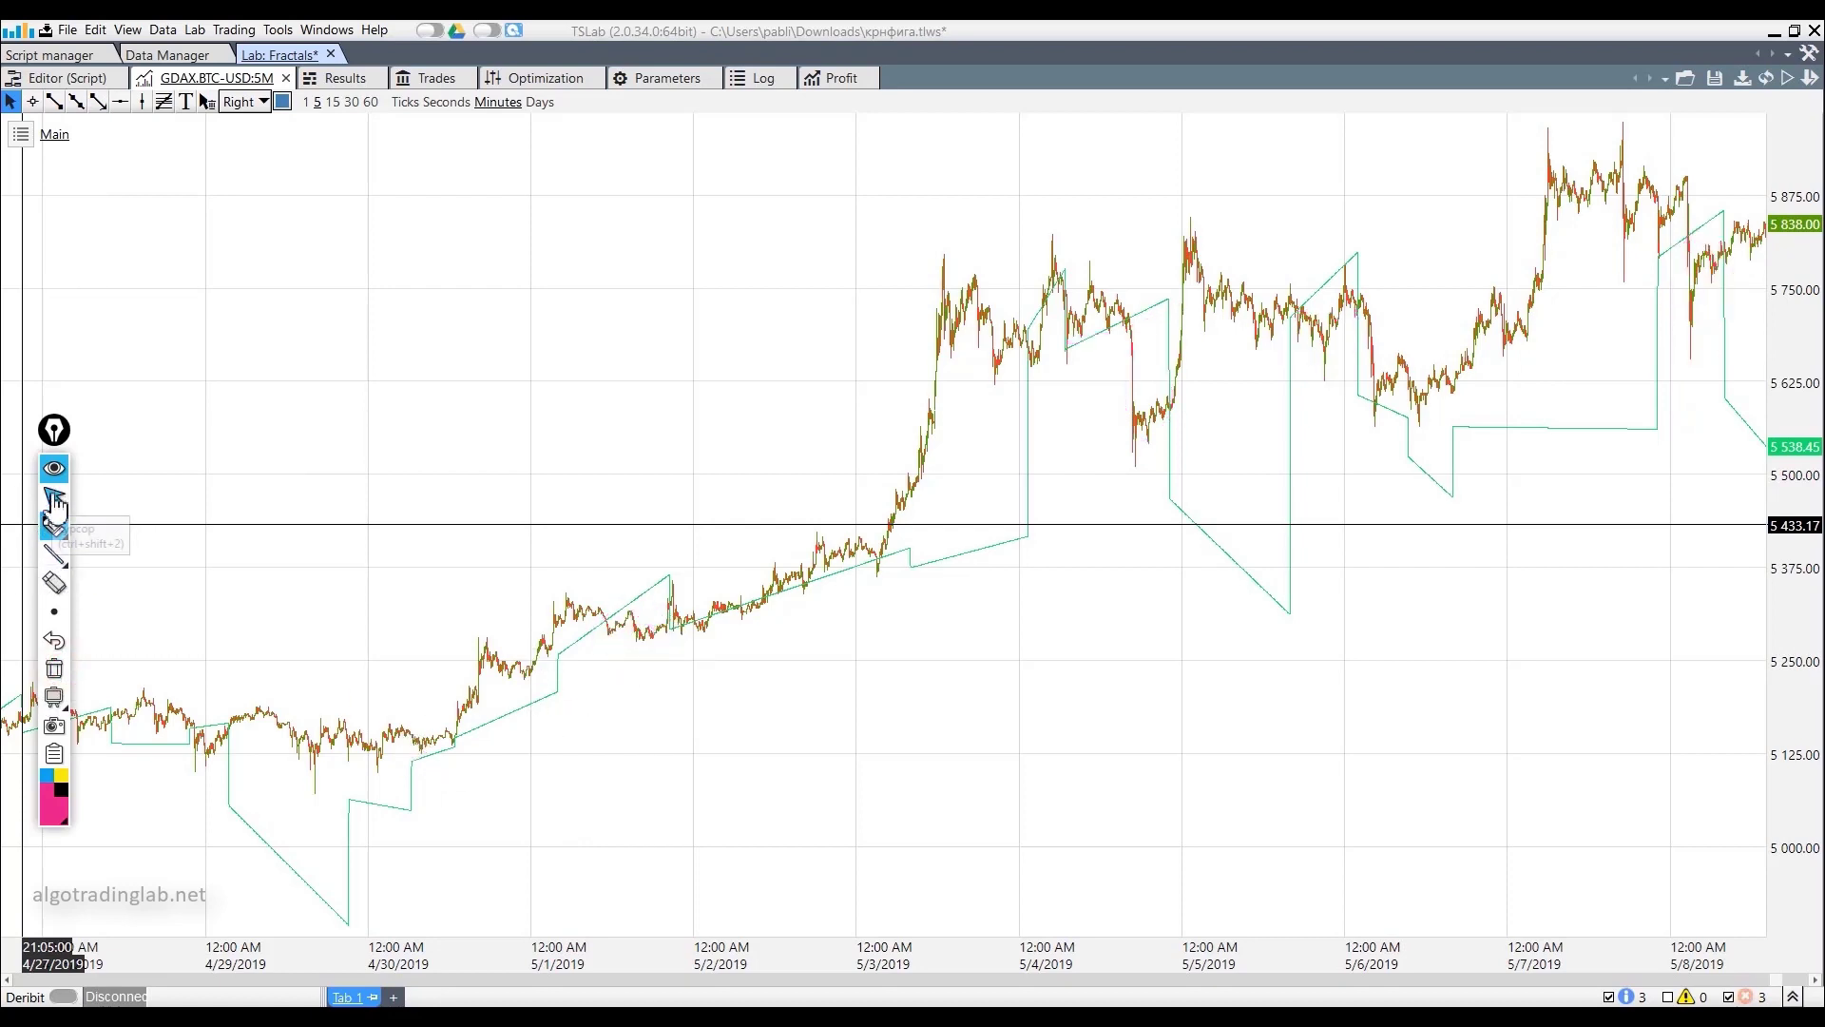
left_click(55, 497)
Review the BooleanExpress expression Close>FractTrendLine in the script editor.
left_click(64, 78)
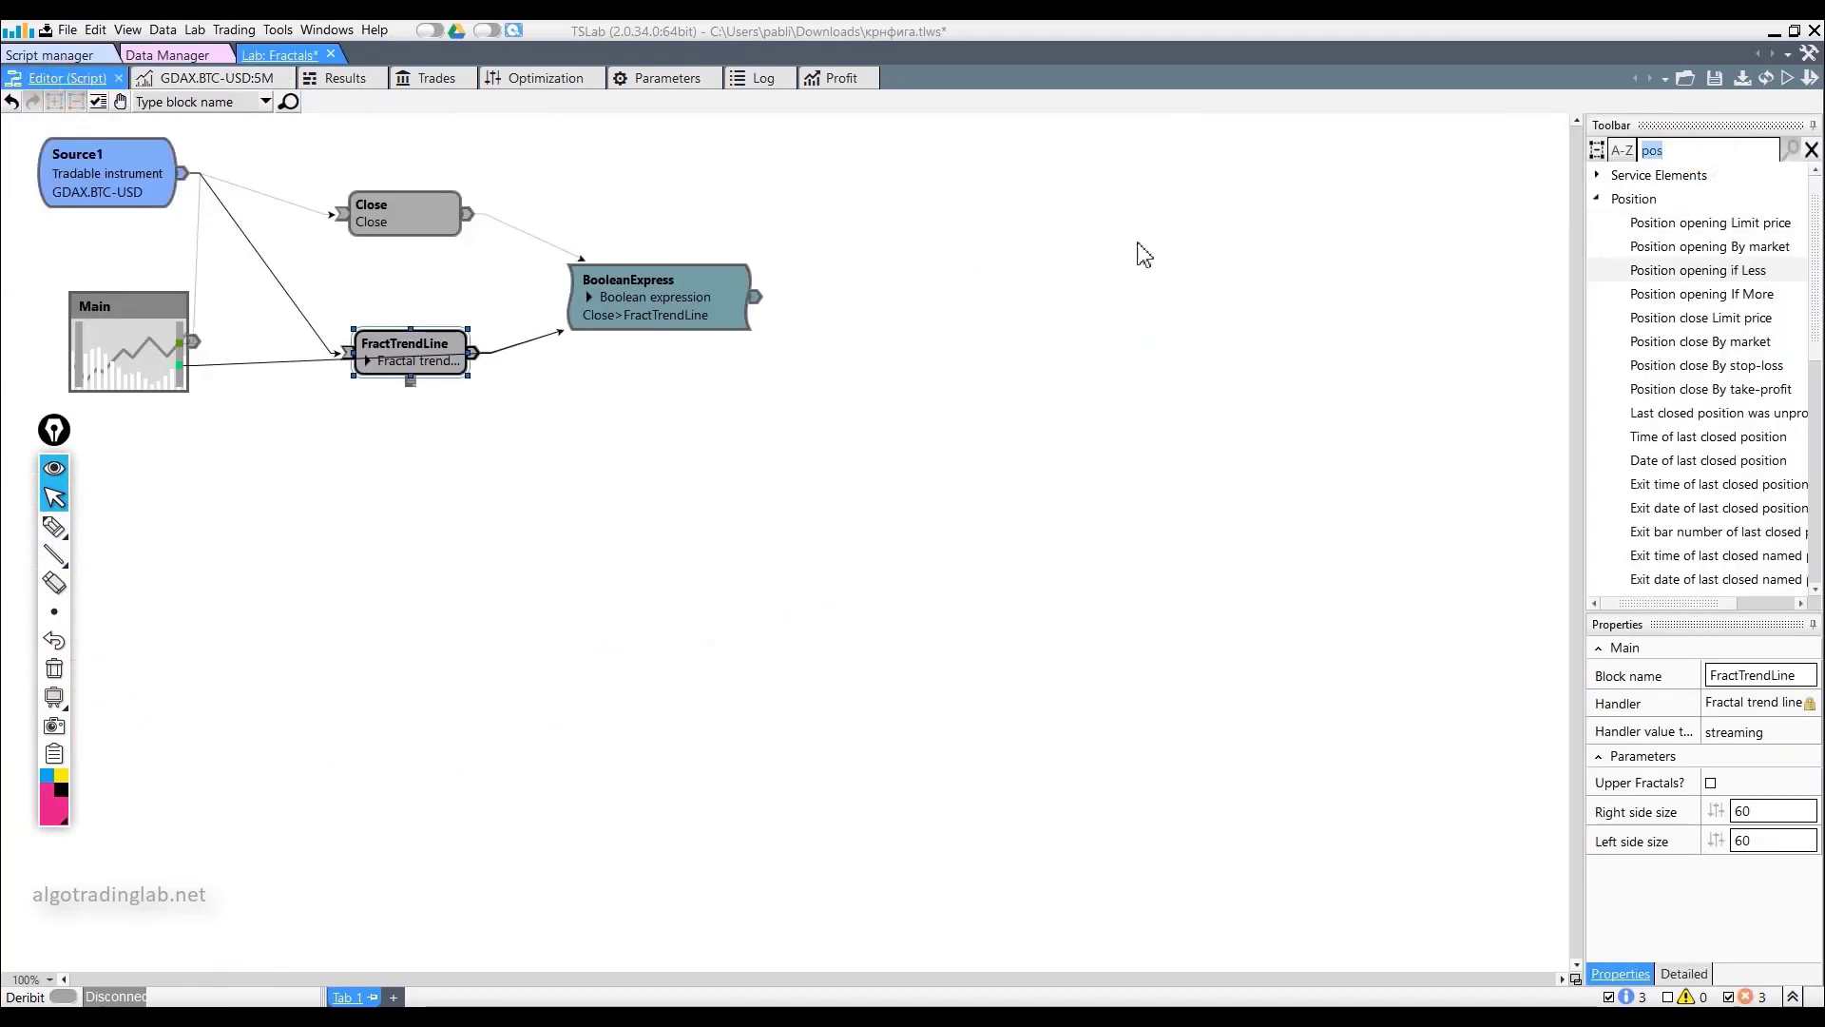
double_click(629, 295)
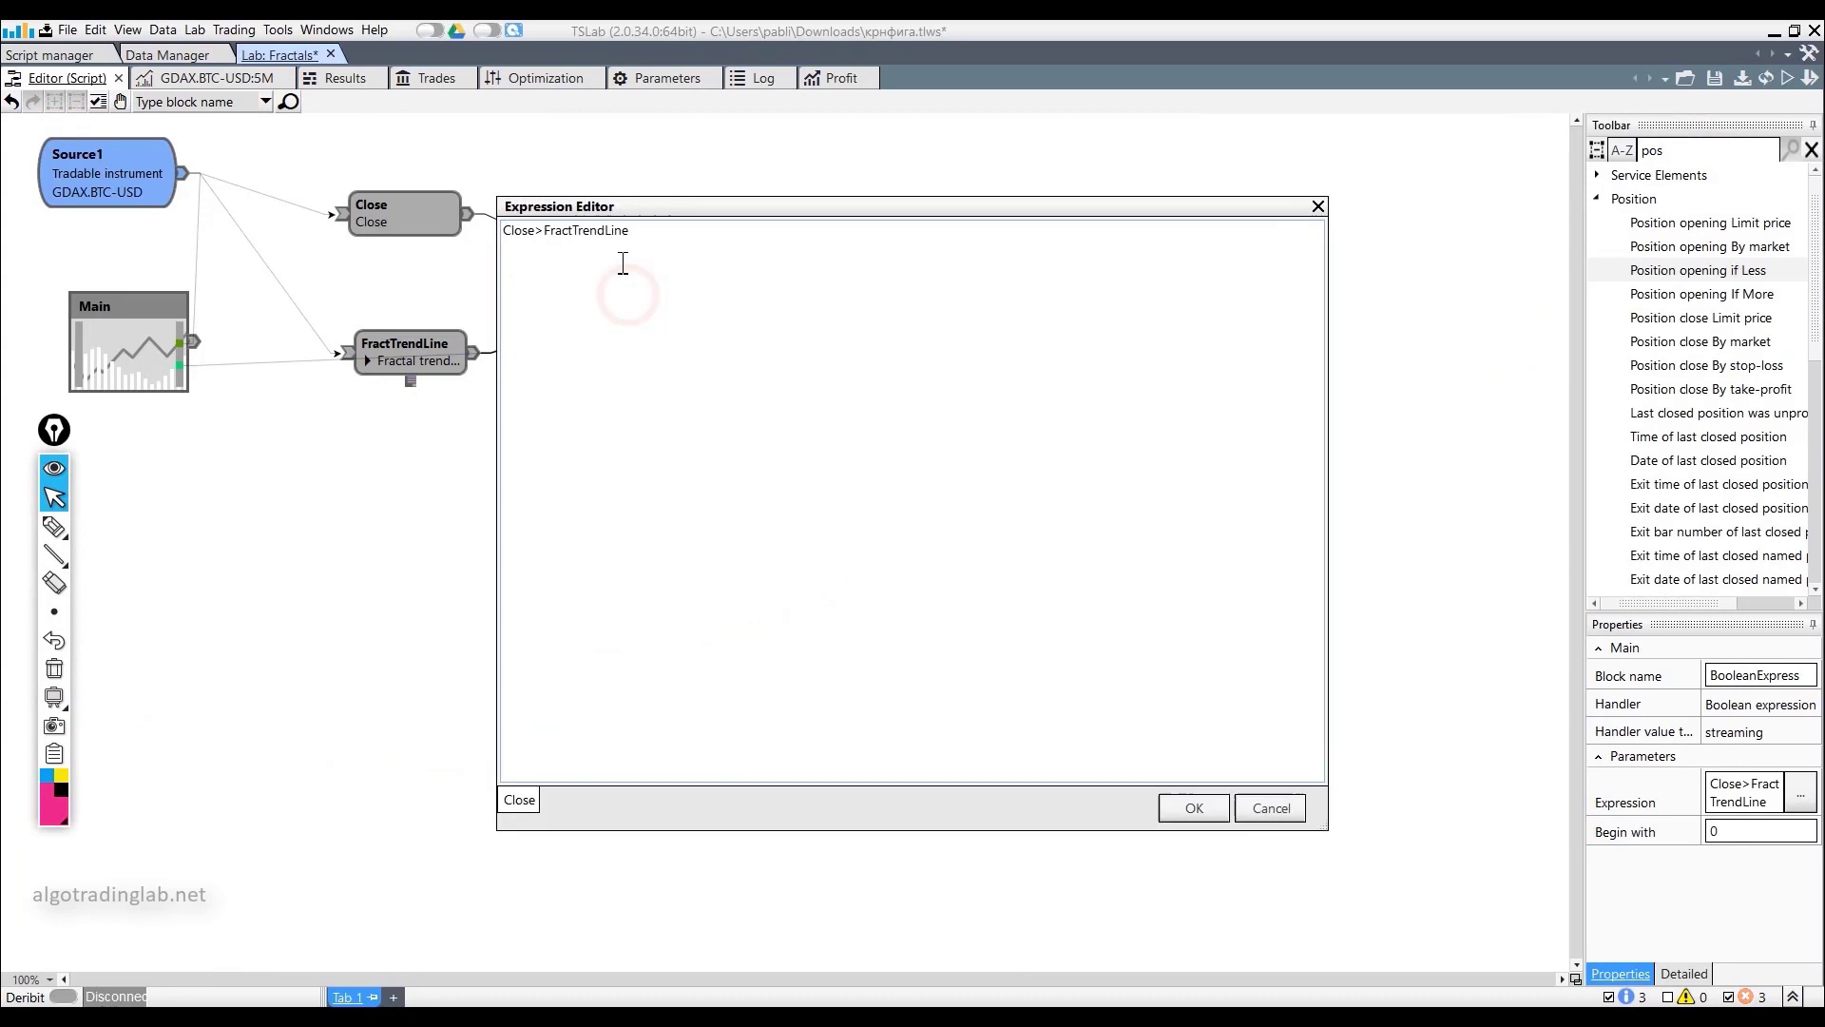
left_click(538, 232)
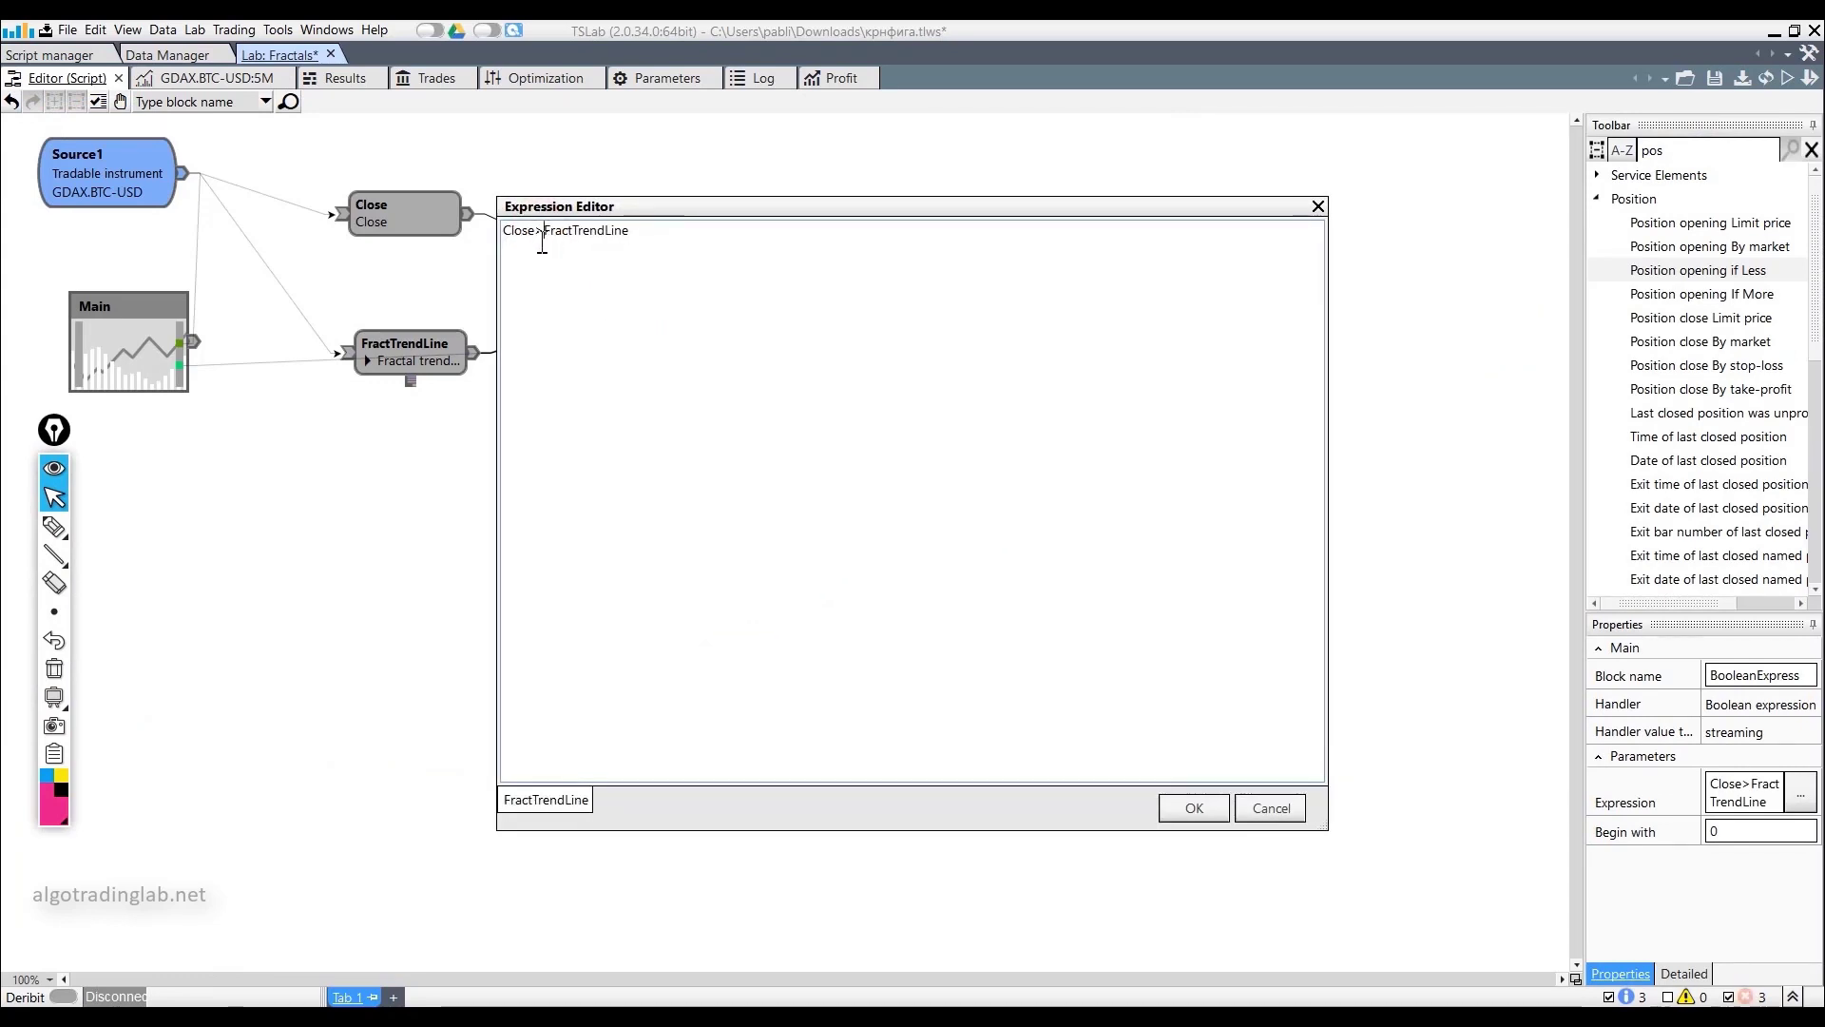
triple_click(638, 230)
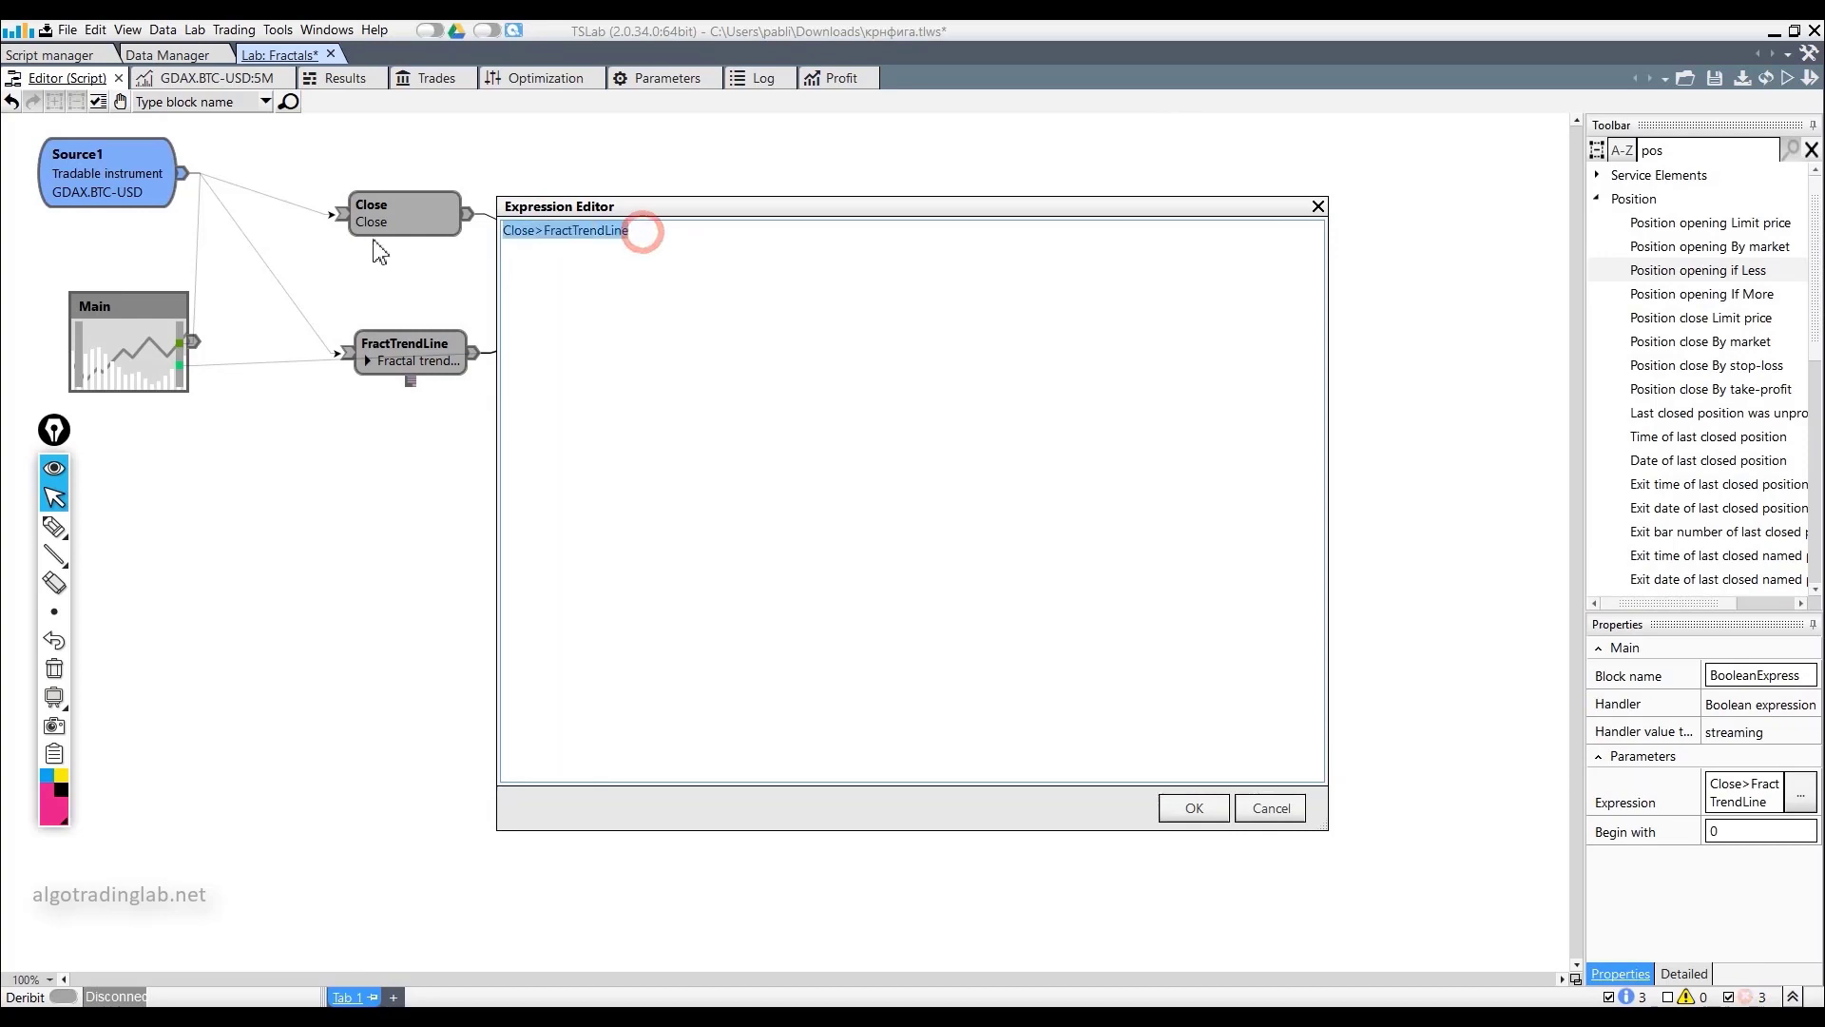
left_click(1317, 206)
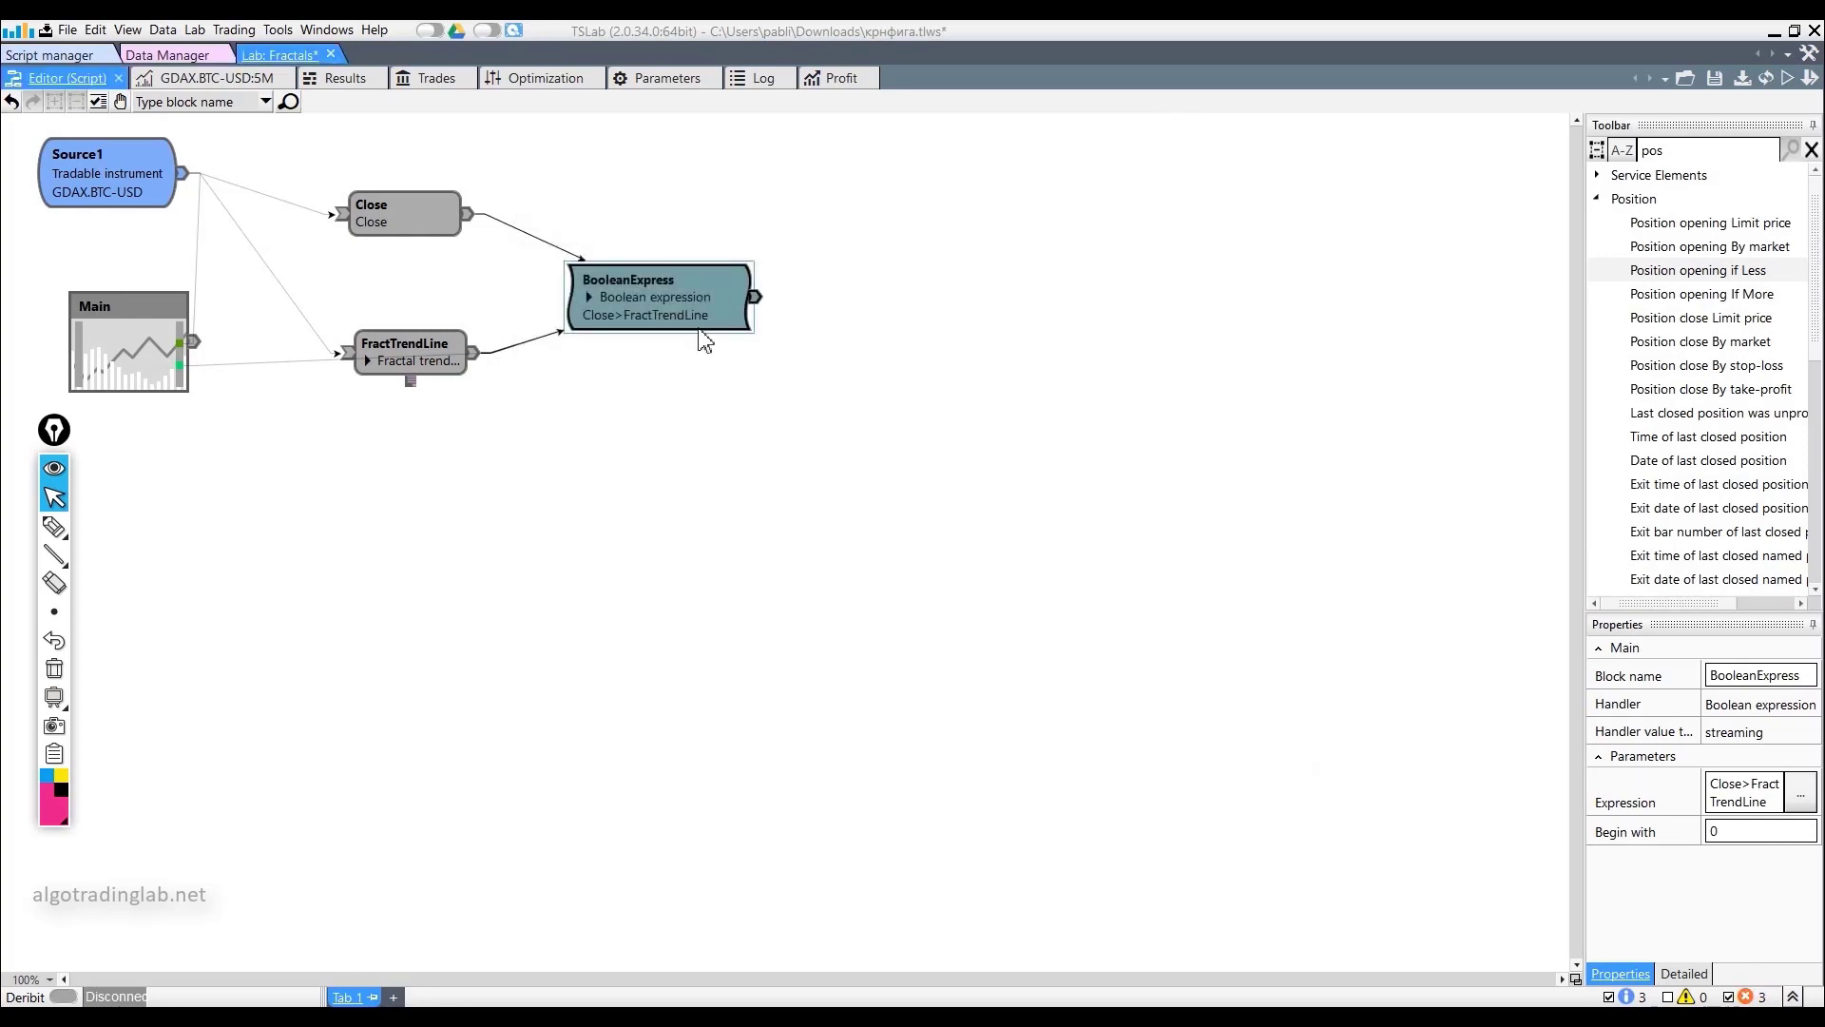
Plot BooleanExpress on the Main chart as a pale-coloured histogram and run the script.
left_click(757, 299)
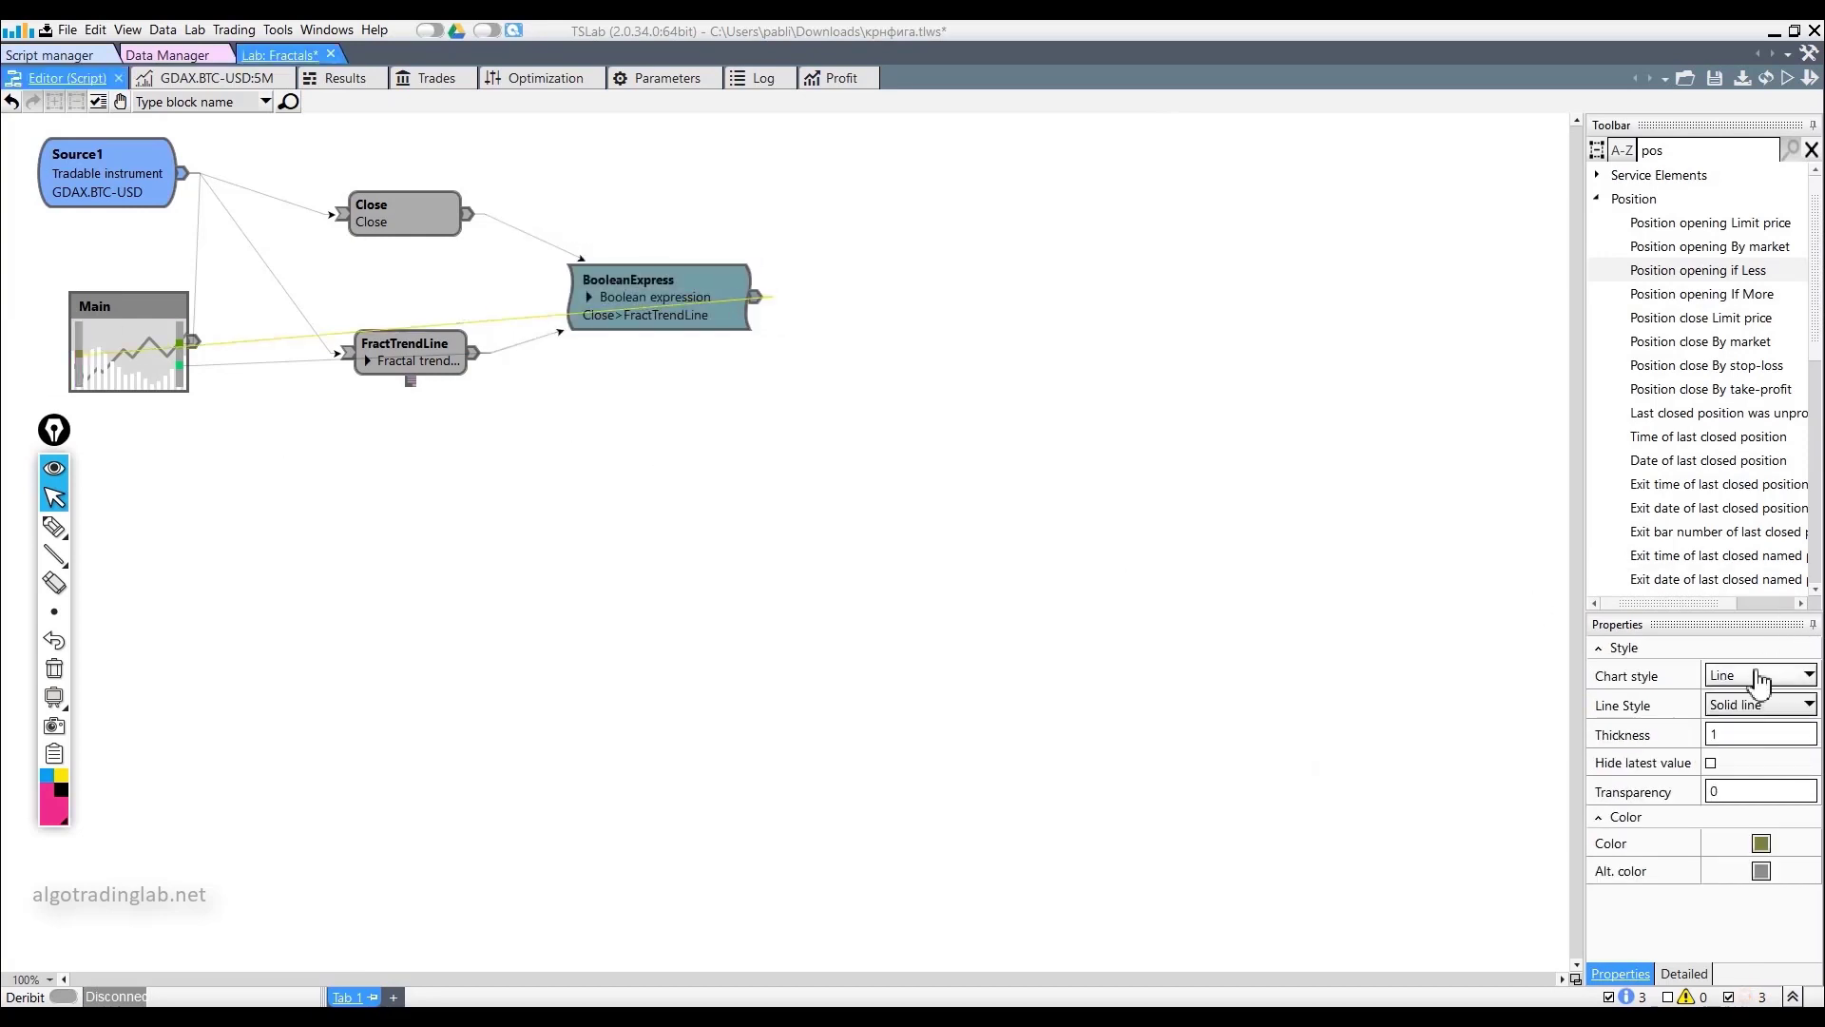
left_click(1759, 681)
left_click(1702, 718)
left_click(1762, 843)
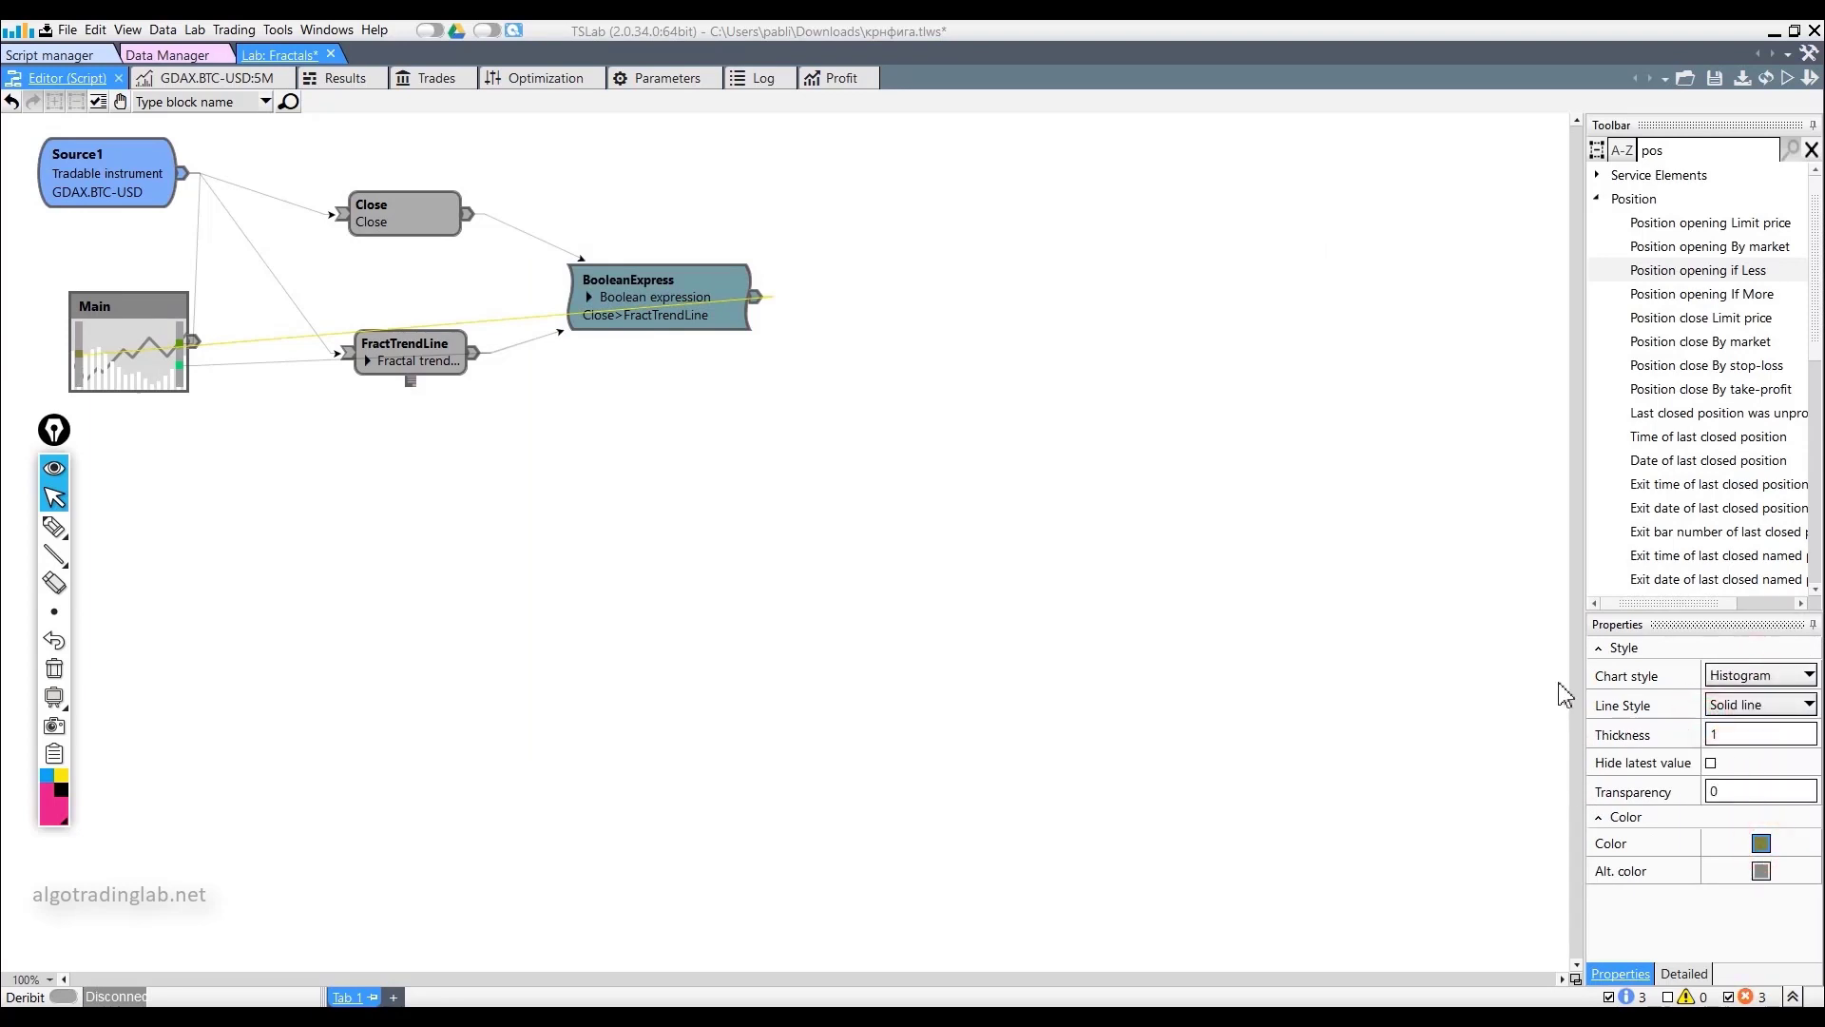
left_click(723, 478)
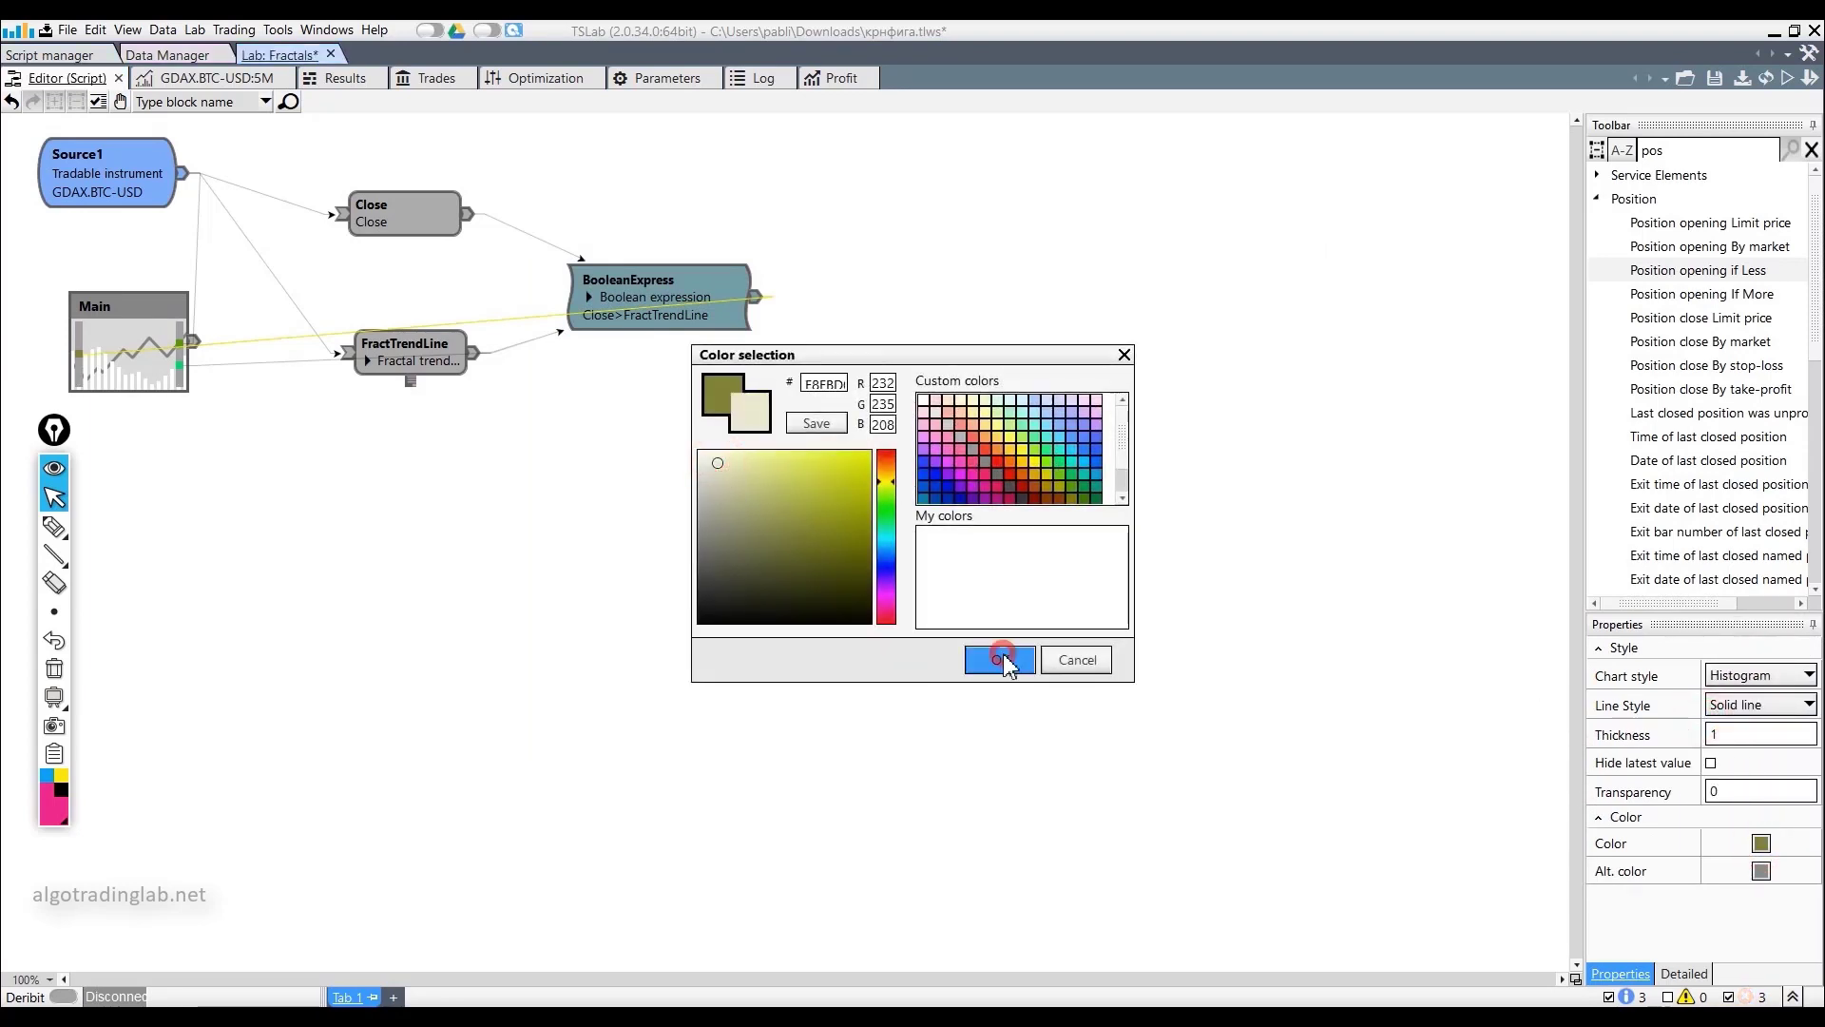
left_click(1000, 659)
left_click(1789, 78)
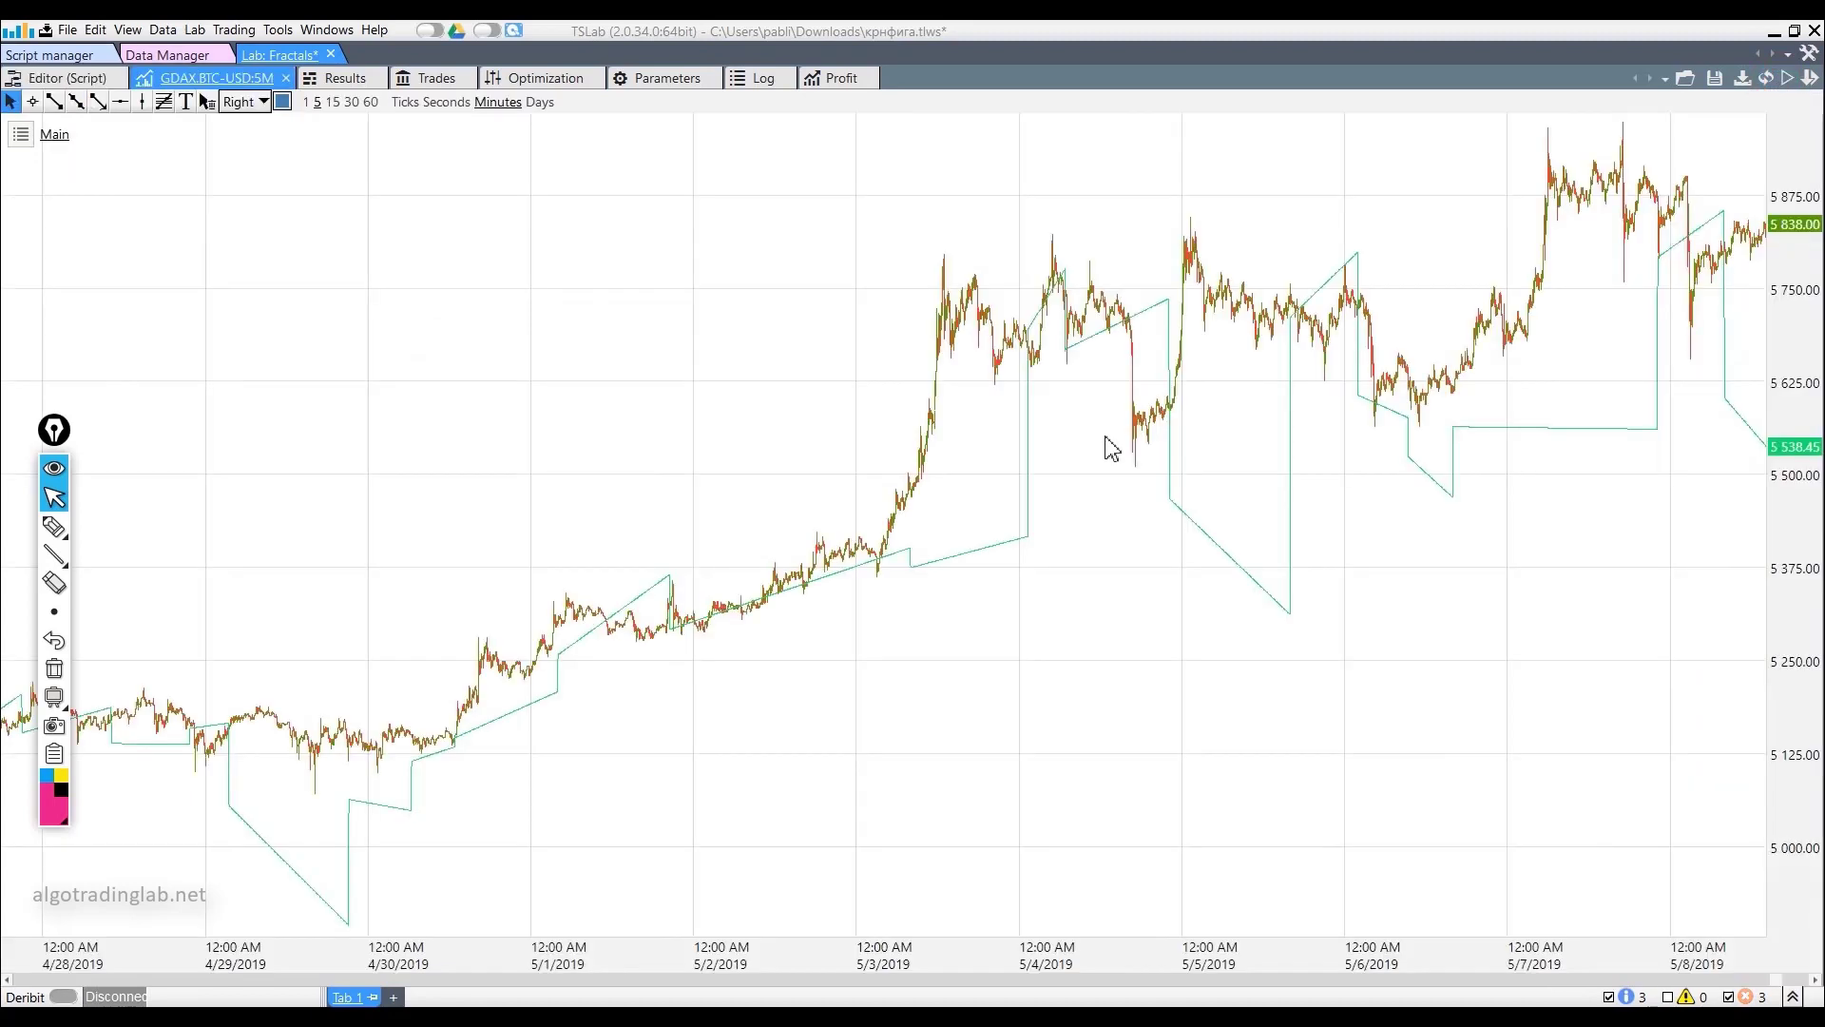
Zoom around the shaded BTC chart, then reopen the FractTrendLine properties in the editor.
scroll(836, 465, "down", 3)
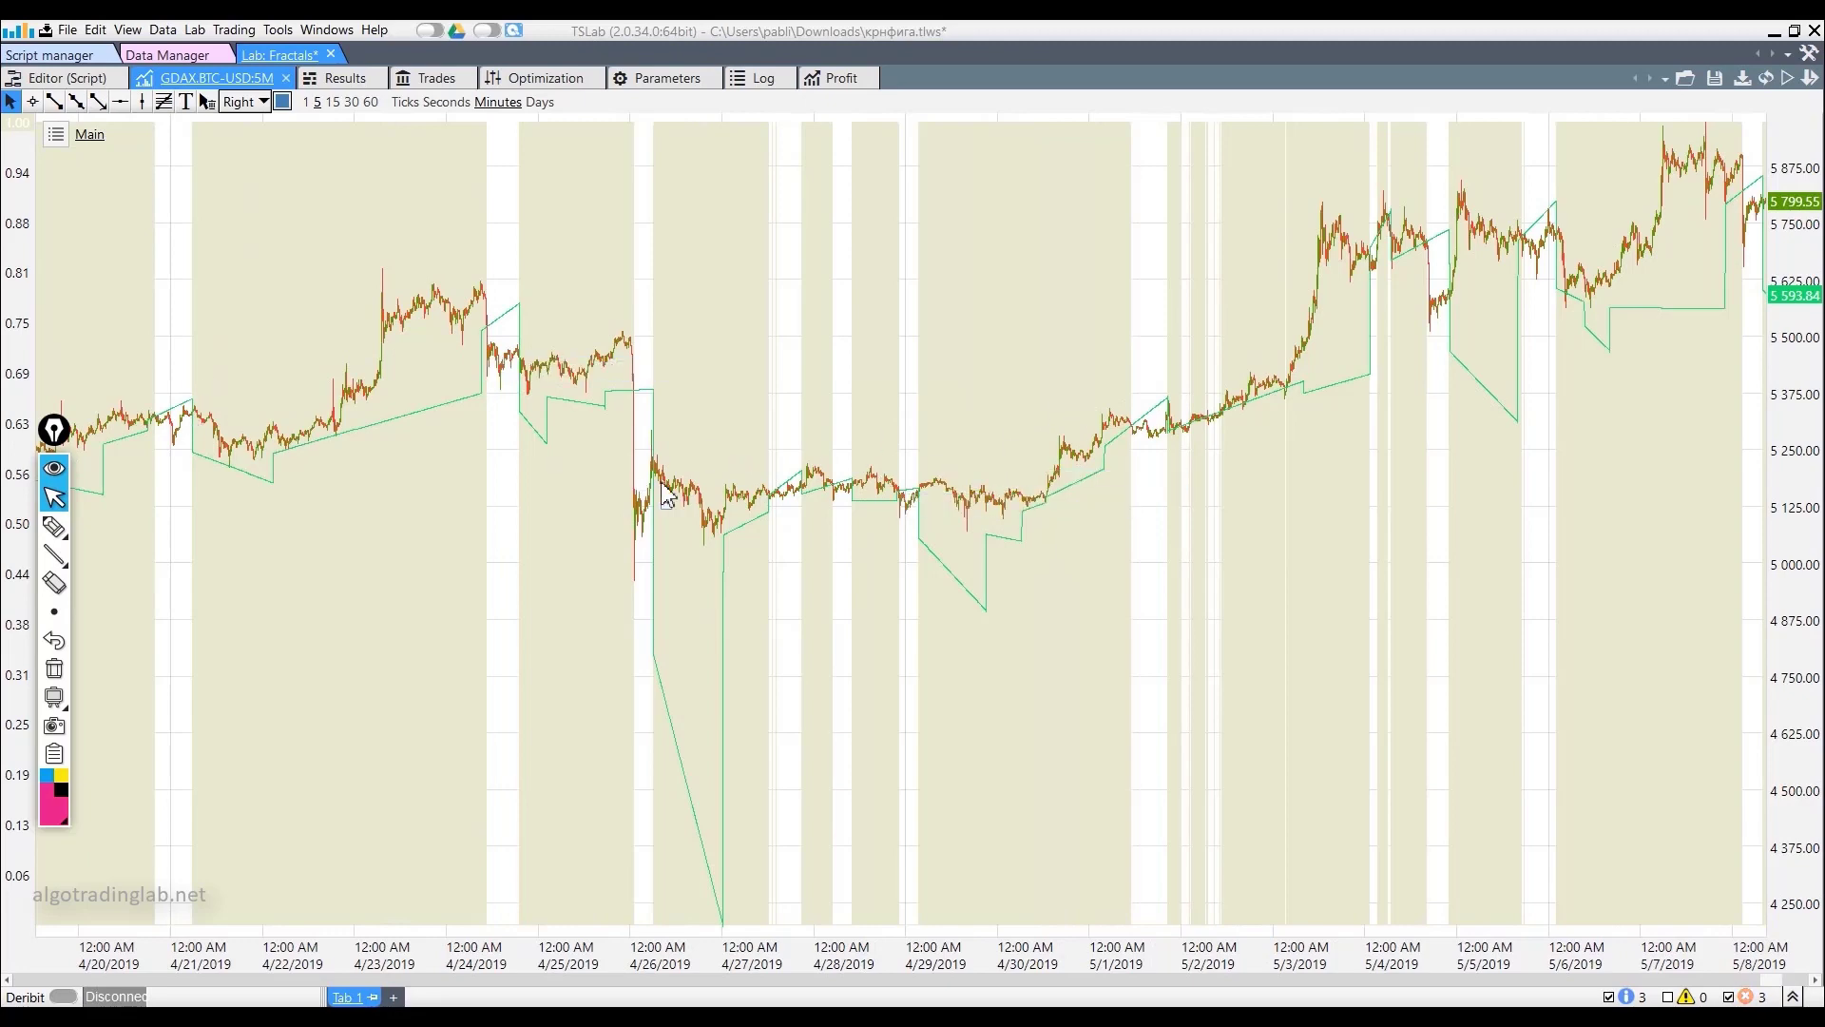
scroll(1171, 382, "up", 3)
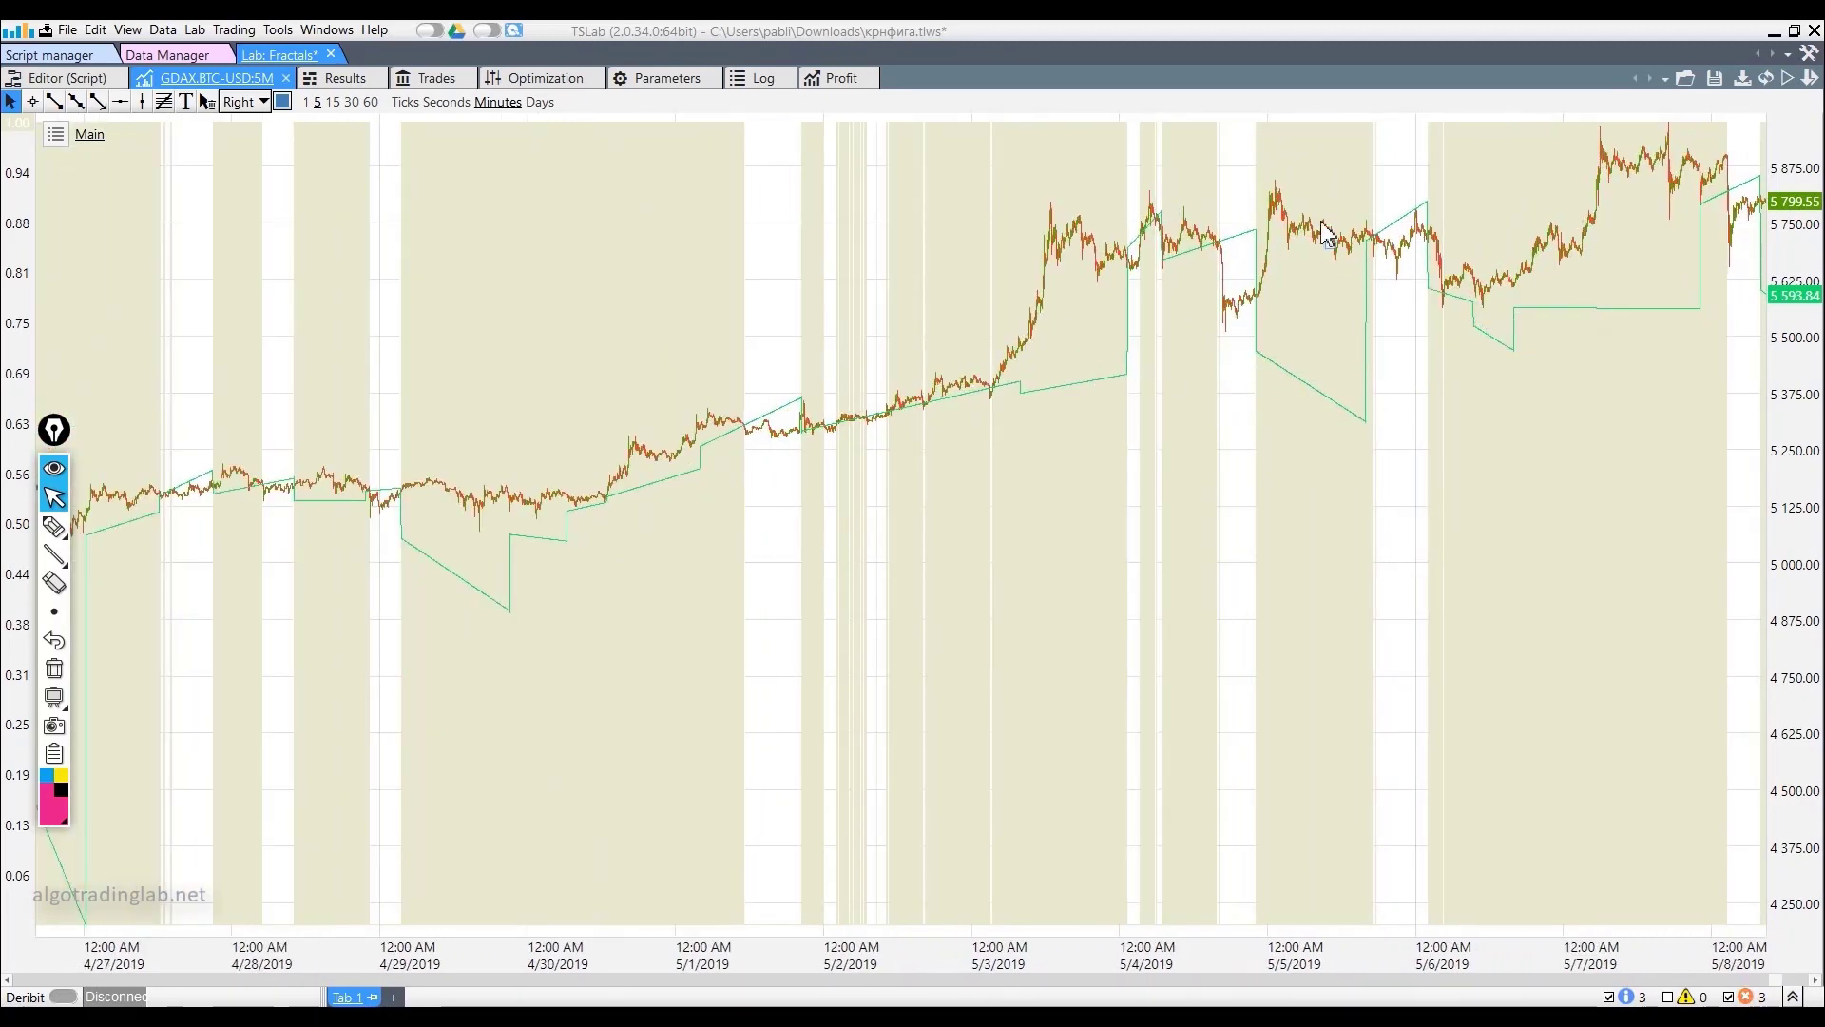
scroll(1243, 354, "down", 3)
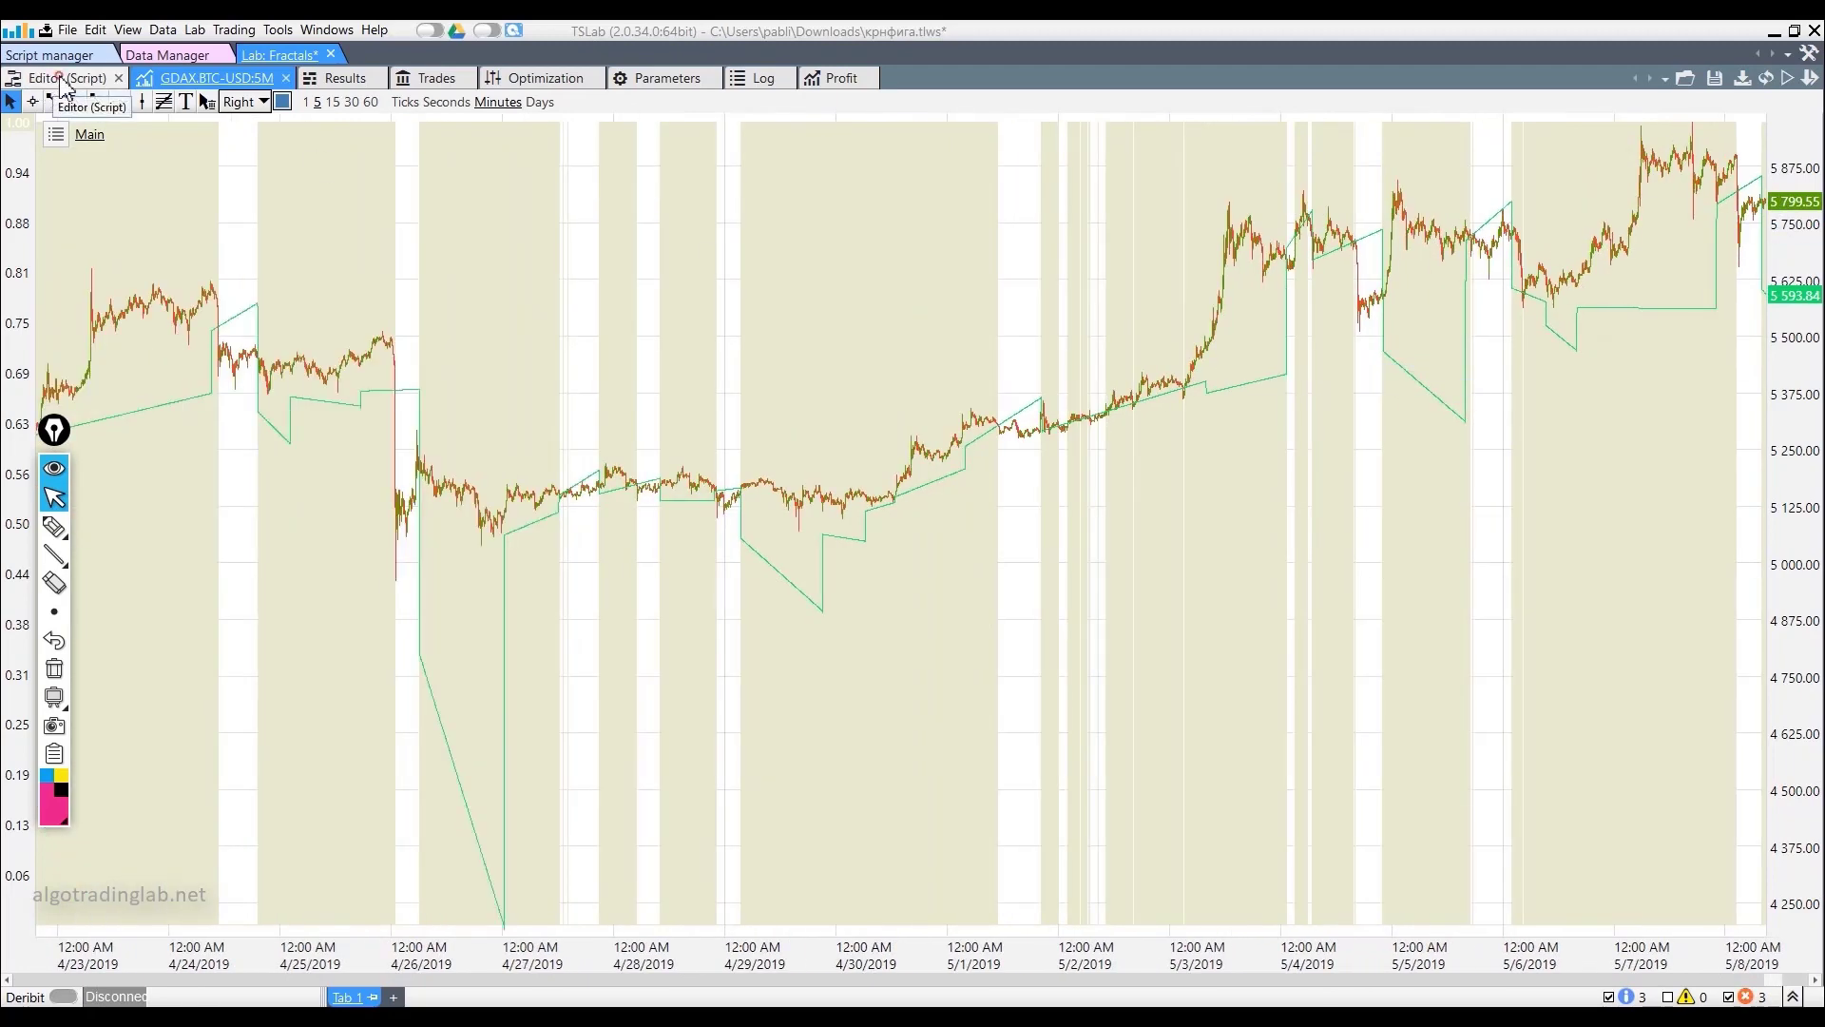
left_click(67, 78)
double_click(420, 365)
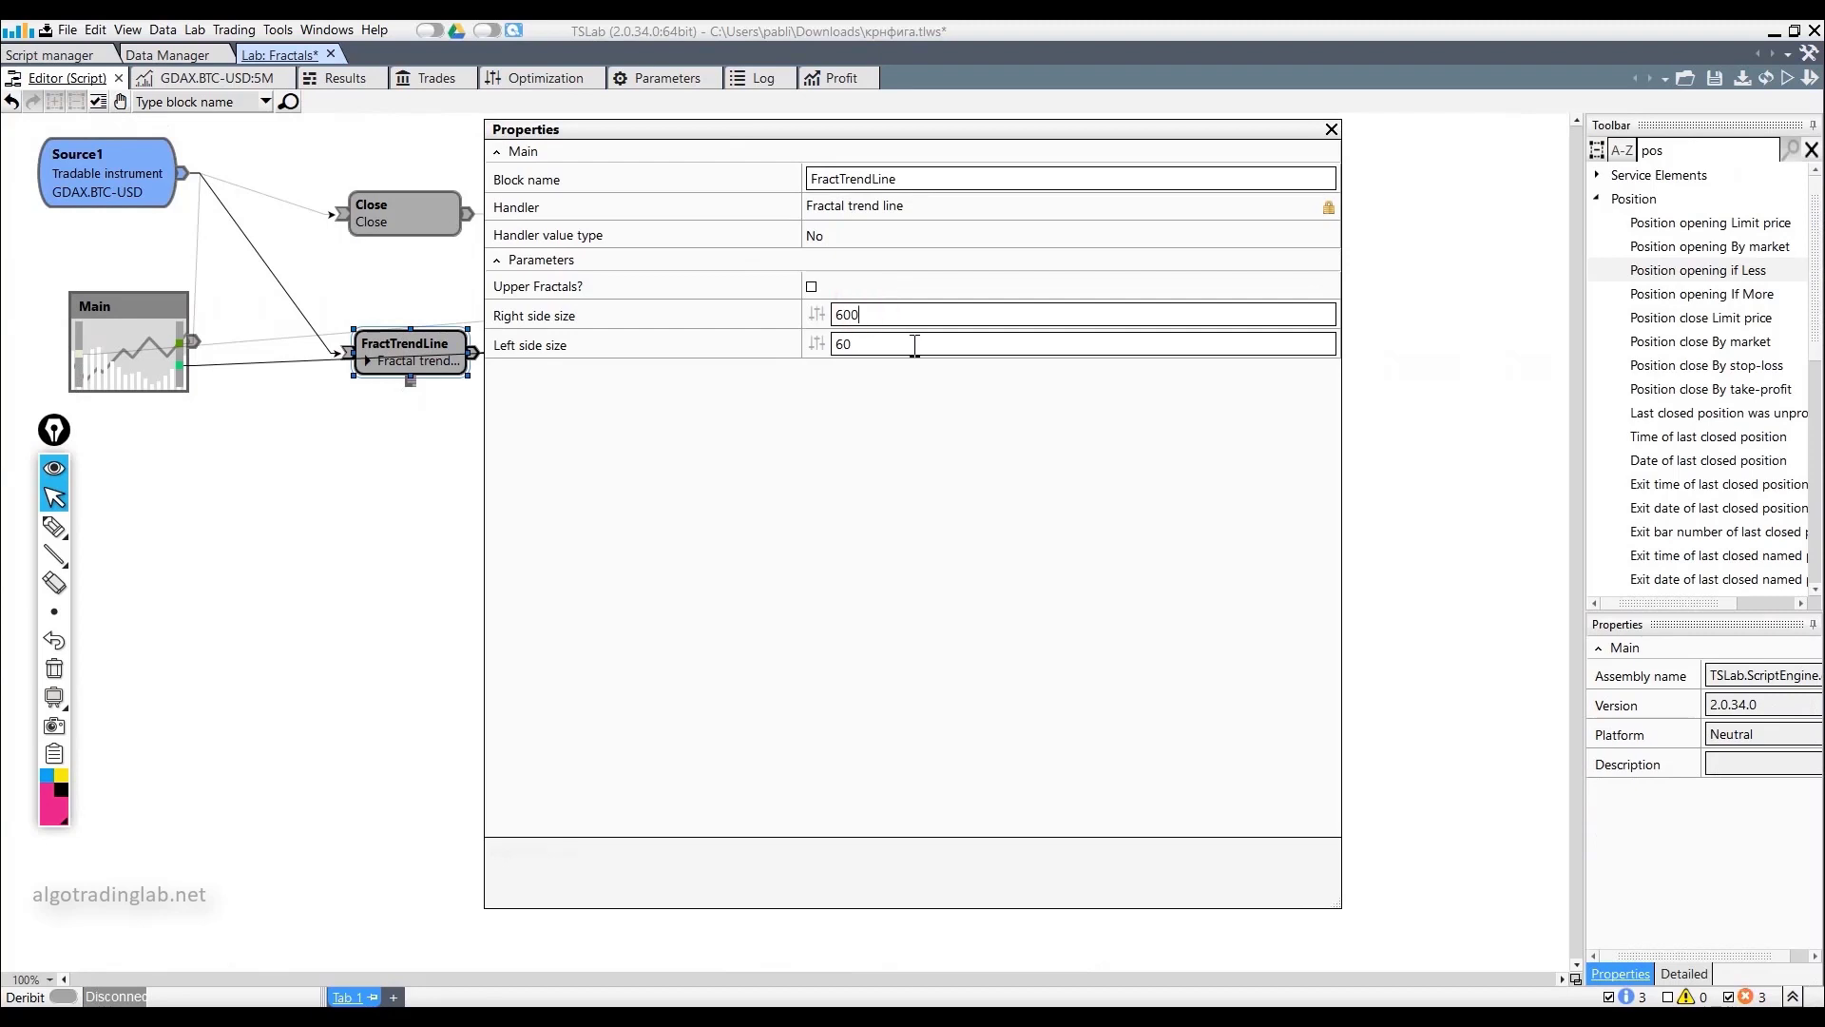
Rerun with FractTrendLine side sizes of 600 and zoom out to October 2018–May 2019.
left_click(1331, 130)
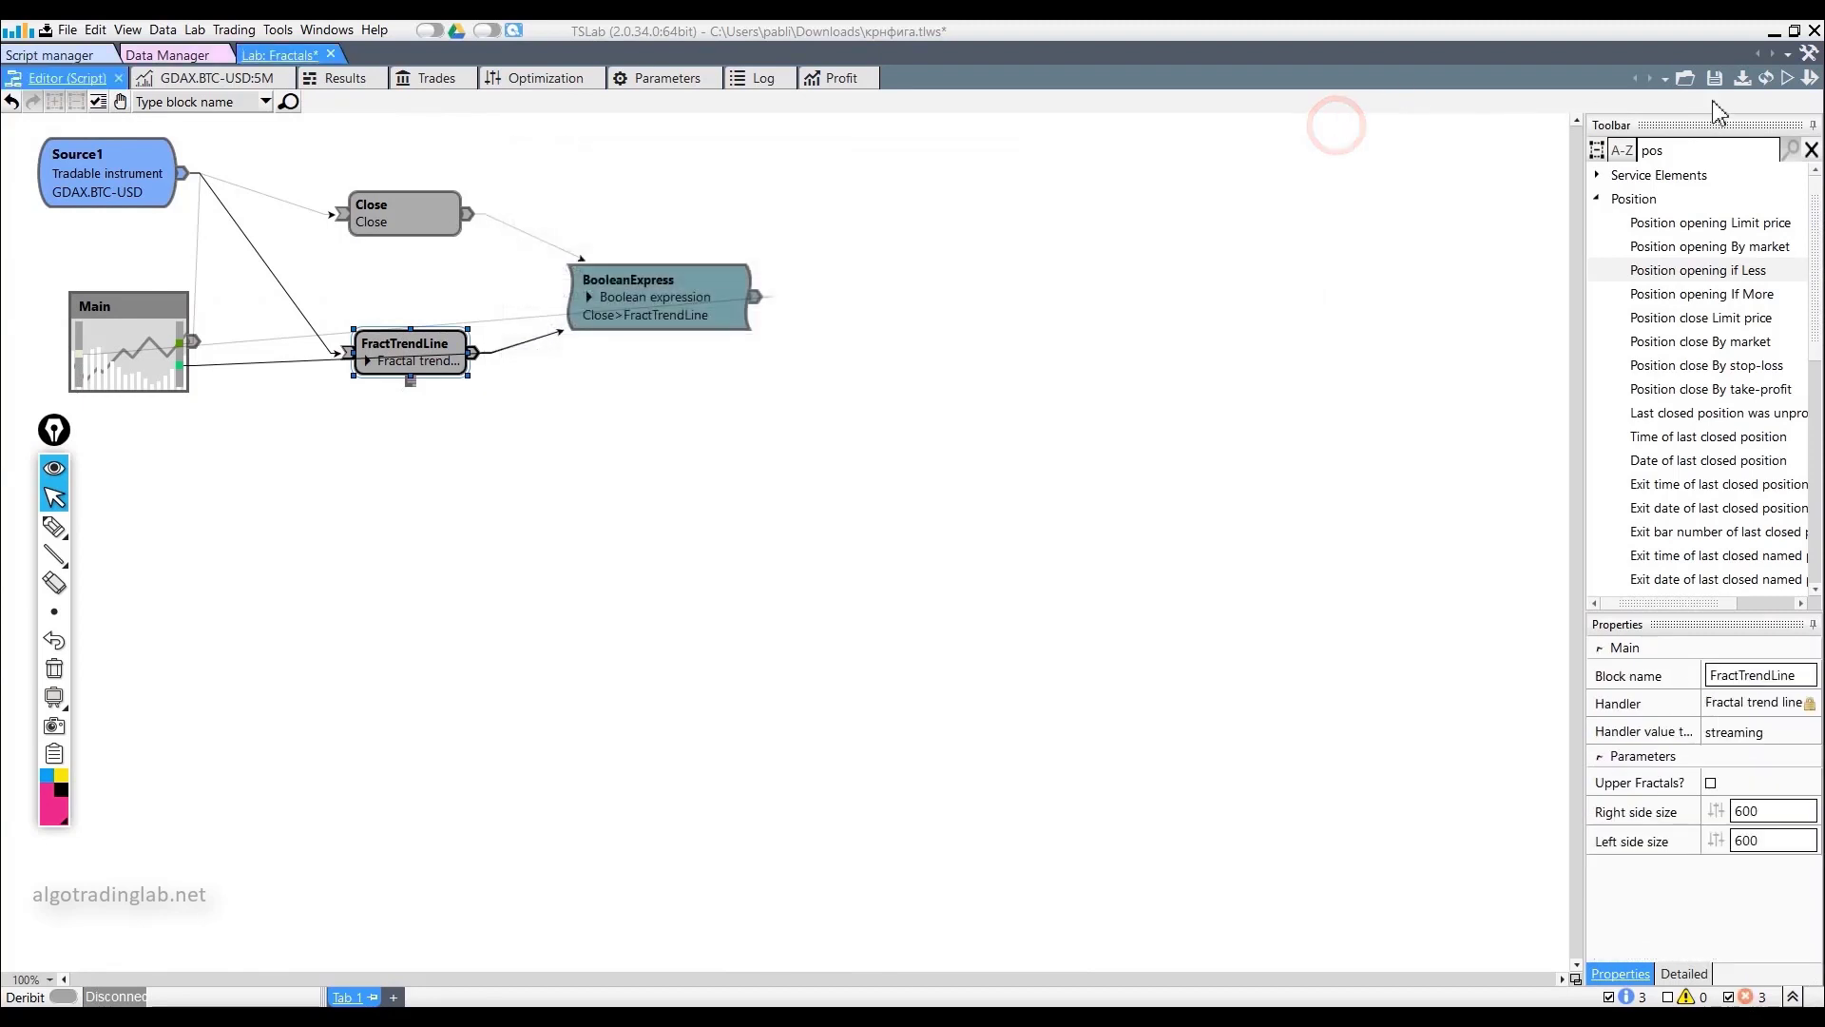
left_click(1786, 84)
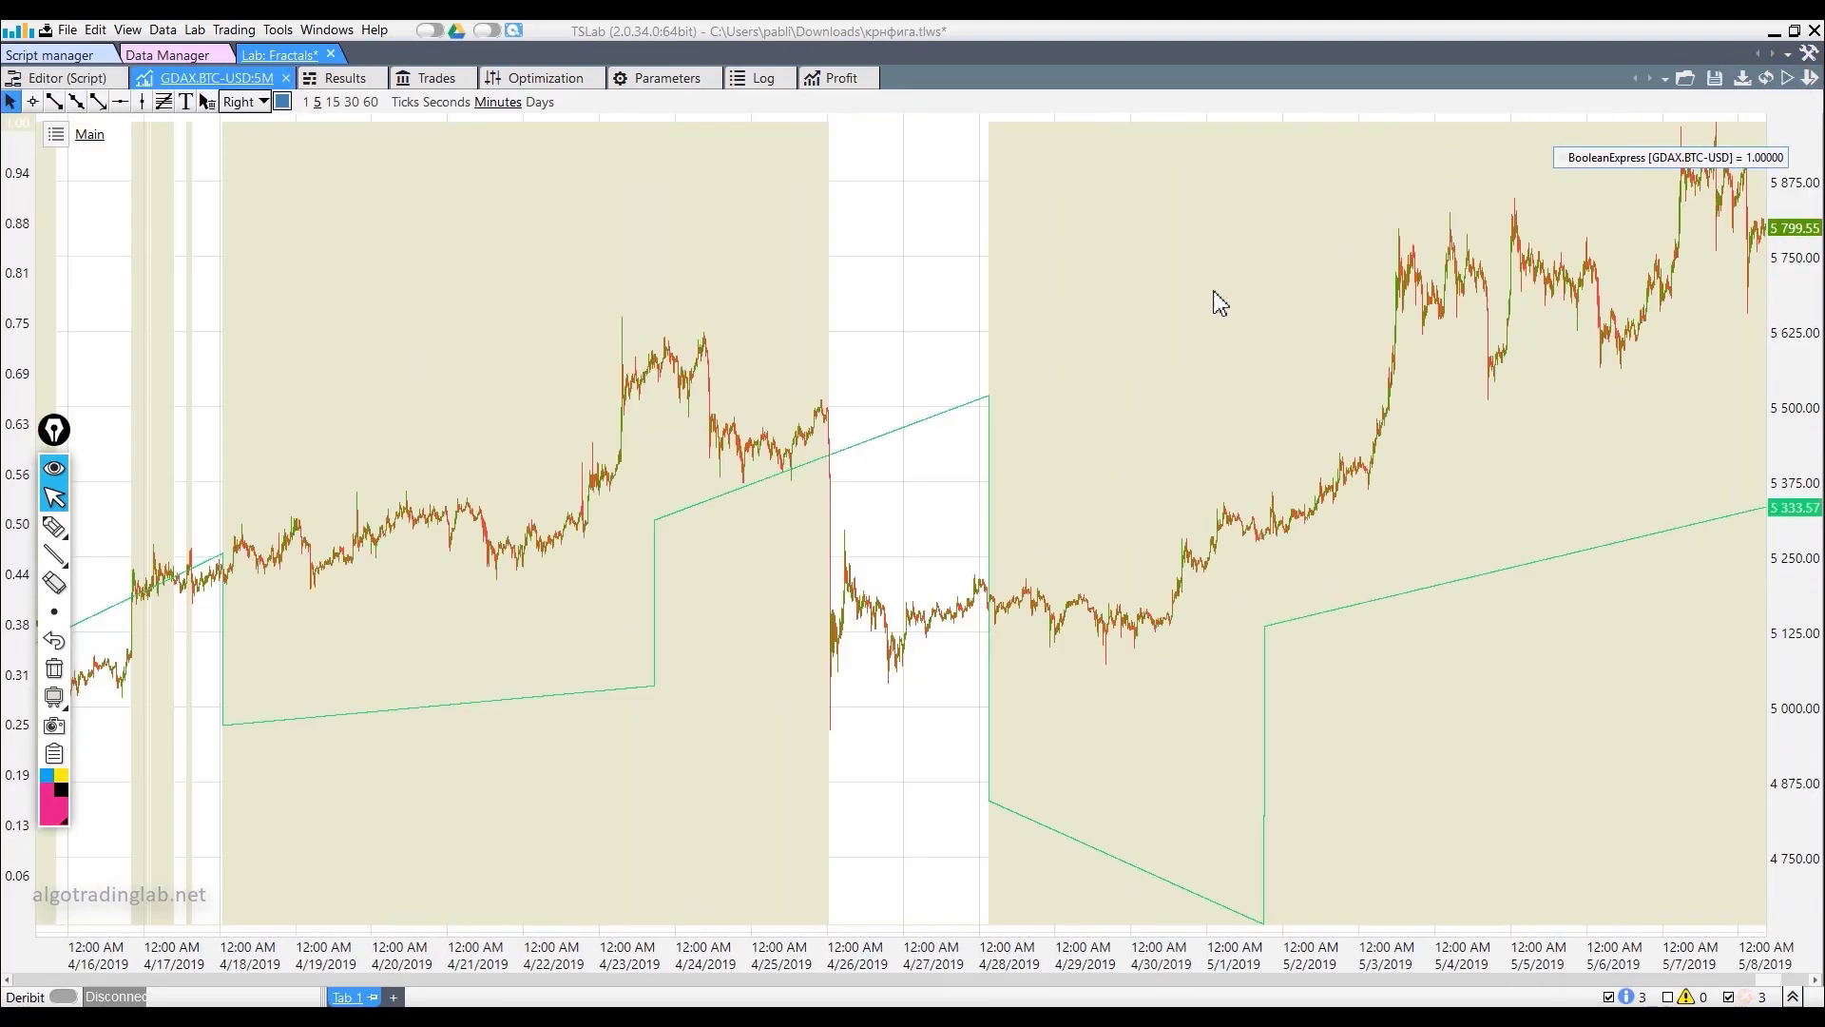
scroll(1131, 364, "down", 2)
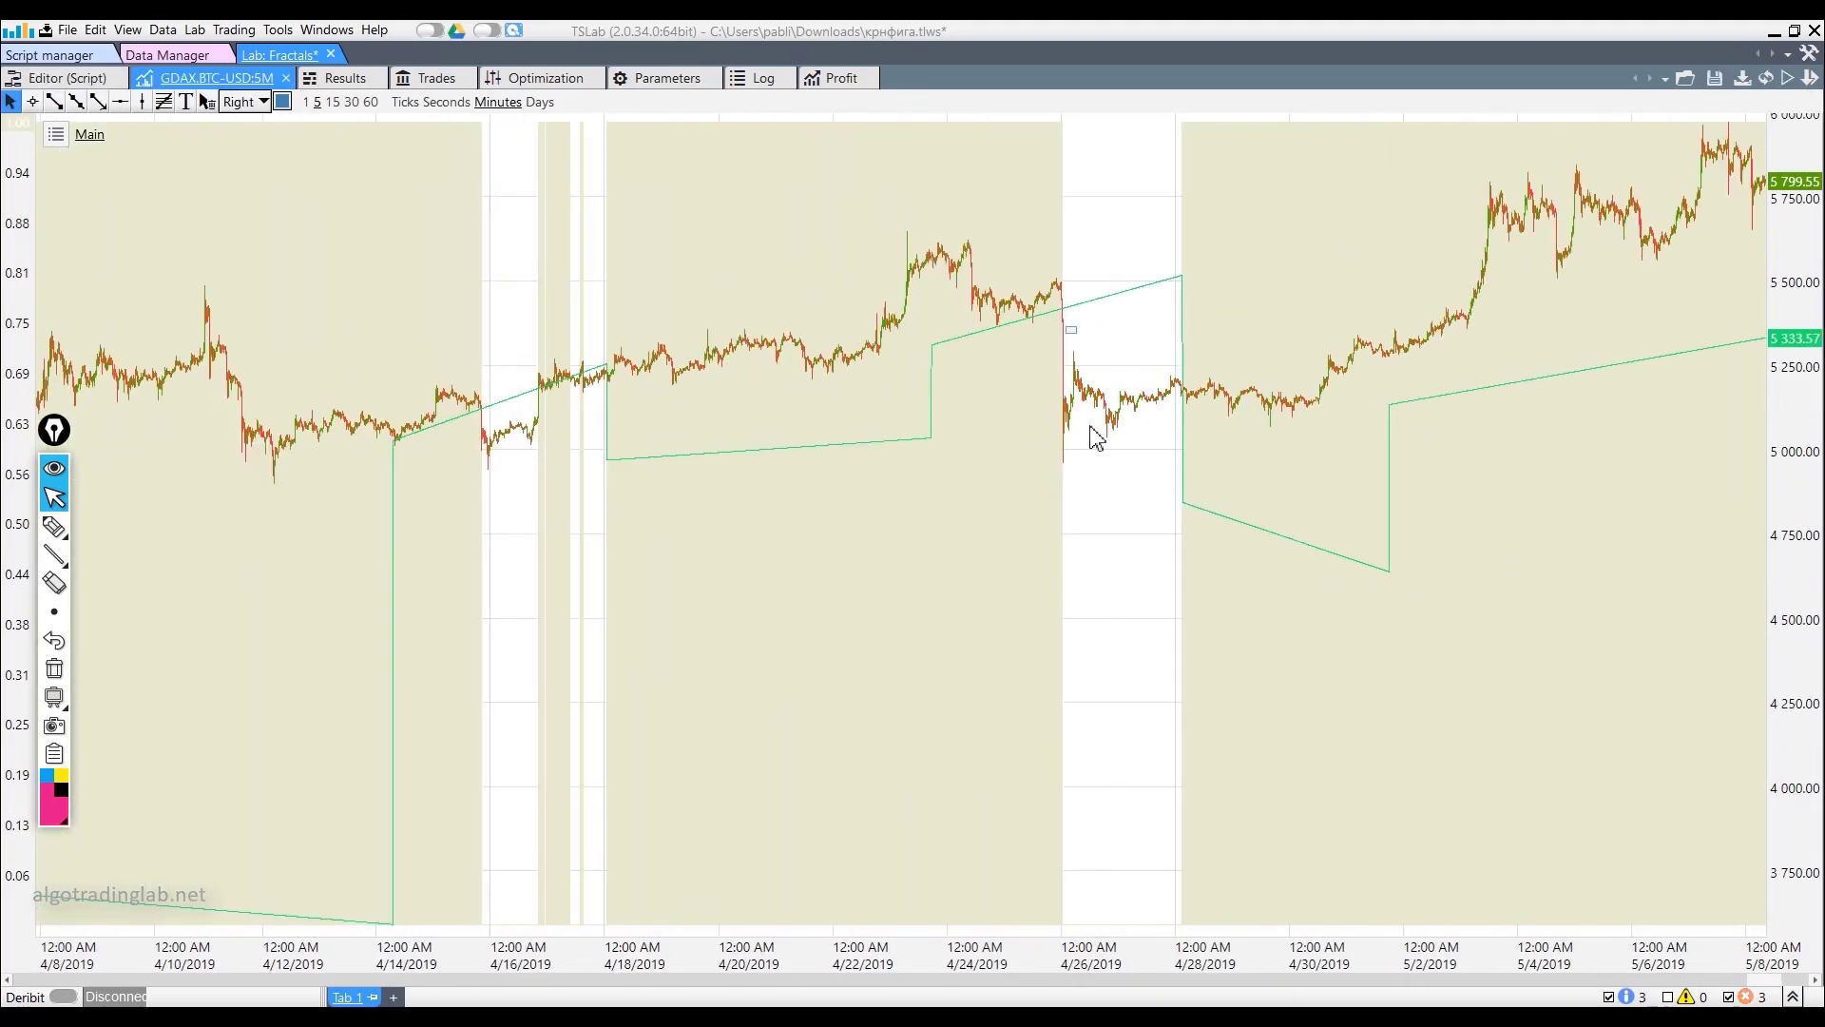
scroll(1059, 428, "down", 5)
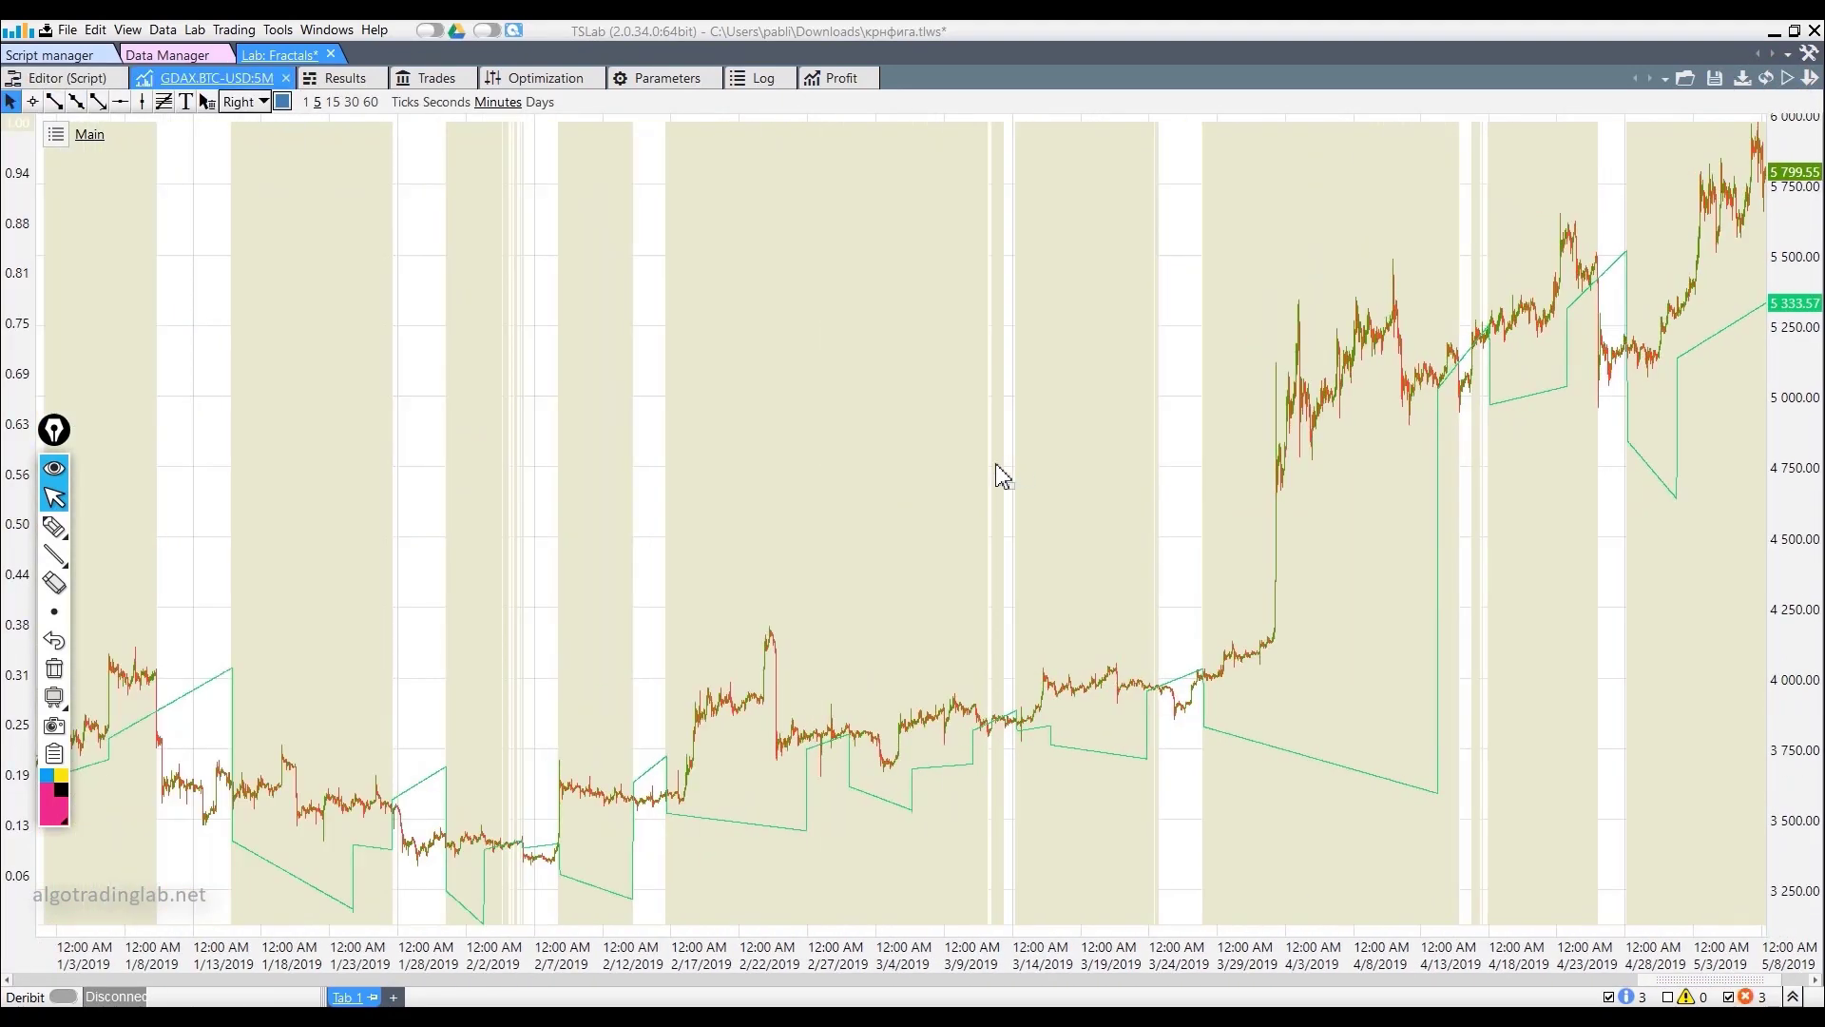
scroll(998, 472, "down", 4)
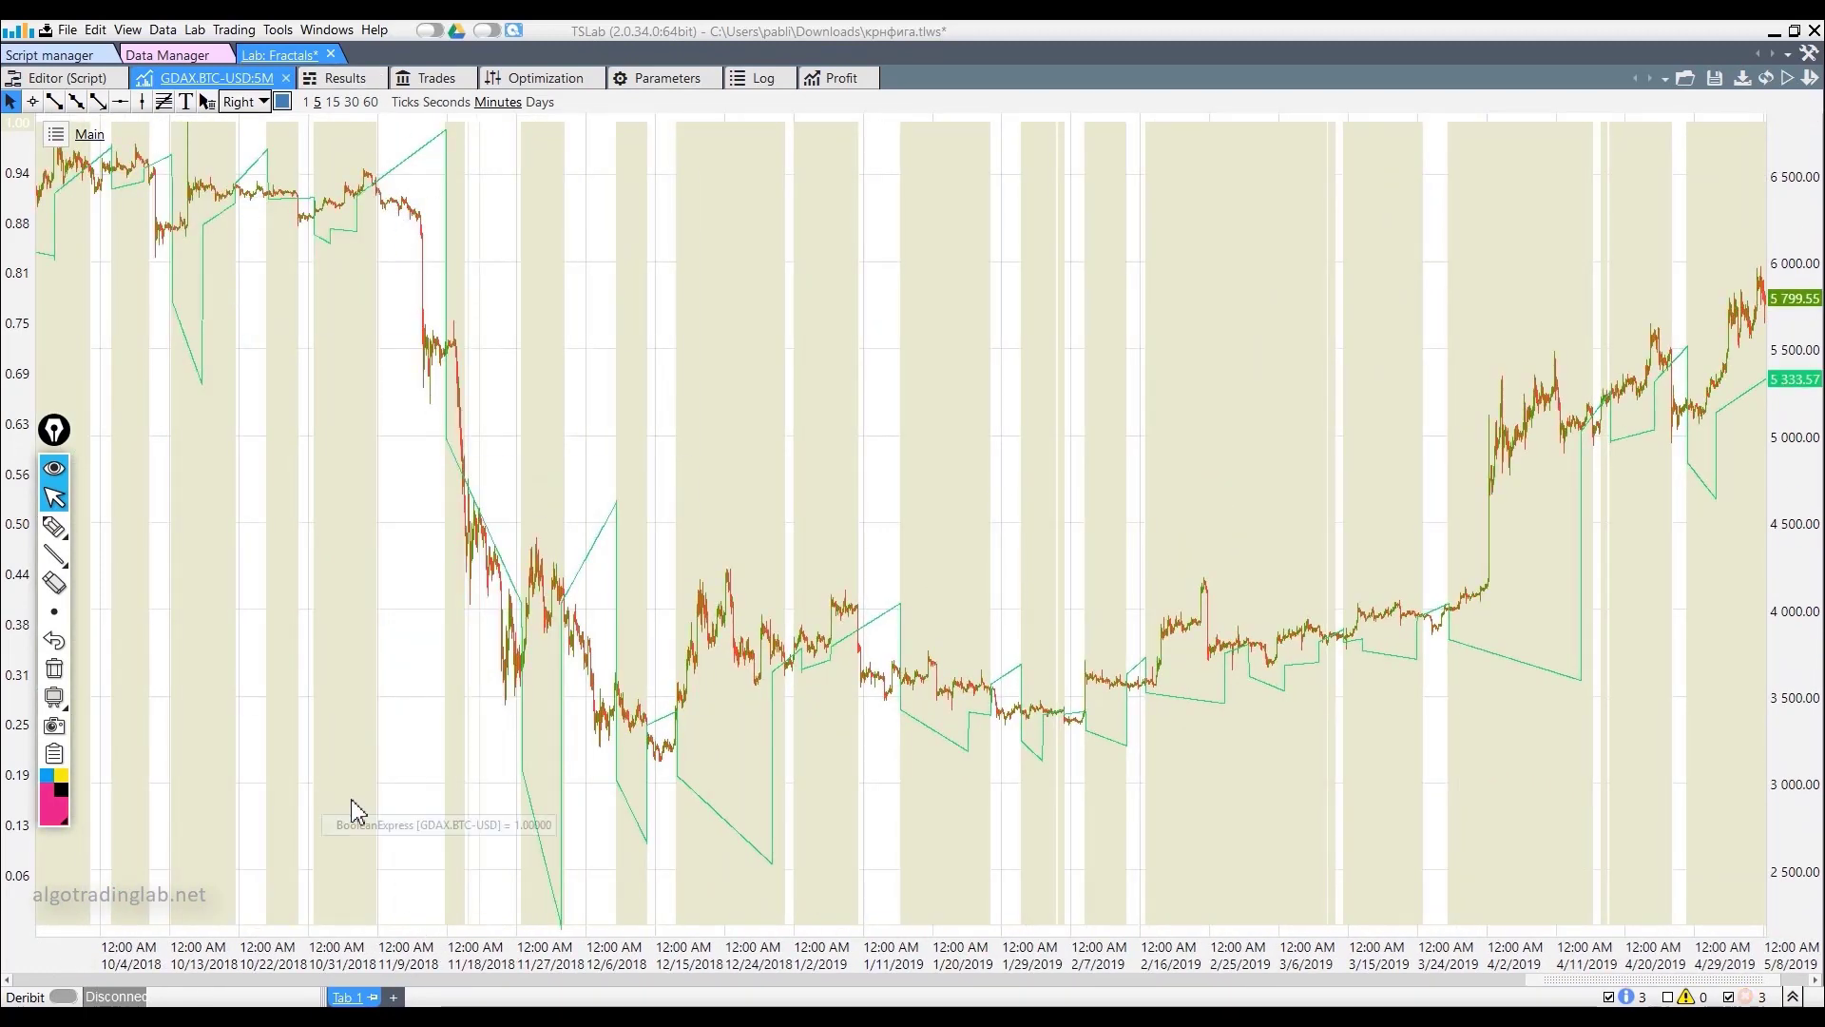
Delete FractTrendLine and place a Fractal PRO block from the AlgoTradingLab category.
left_click(66, 78)
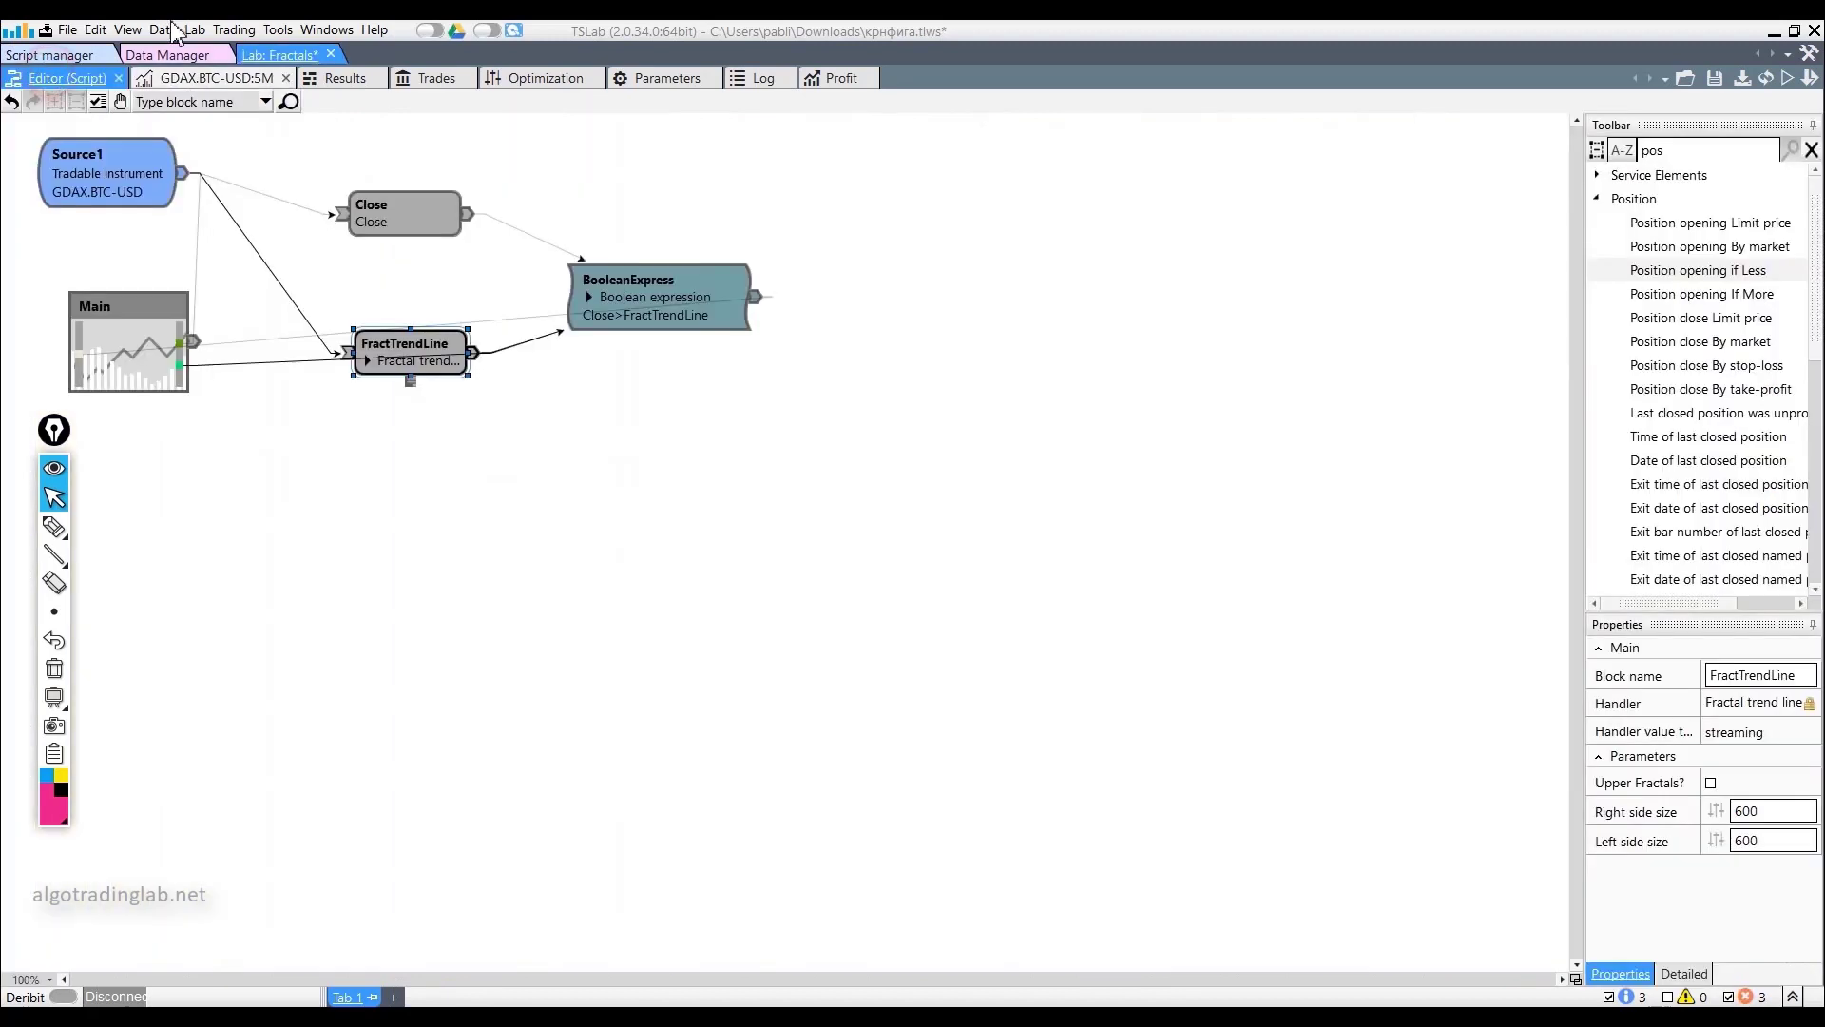
key("Delete")
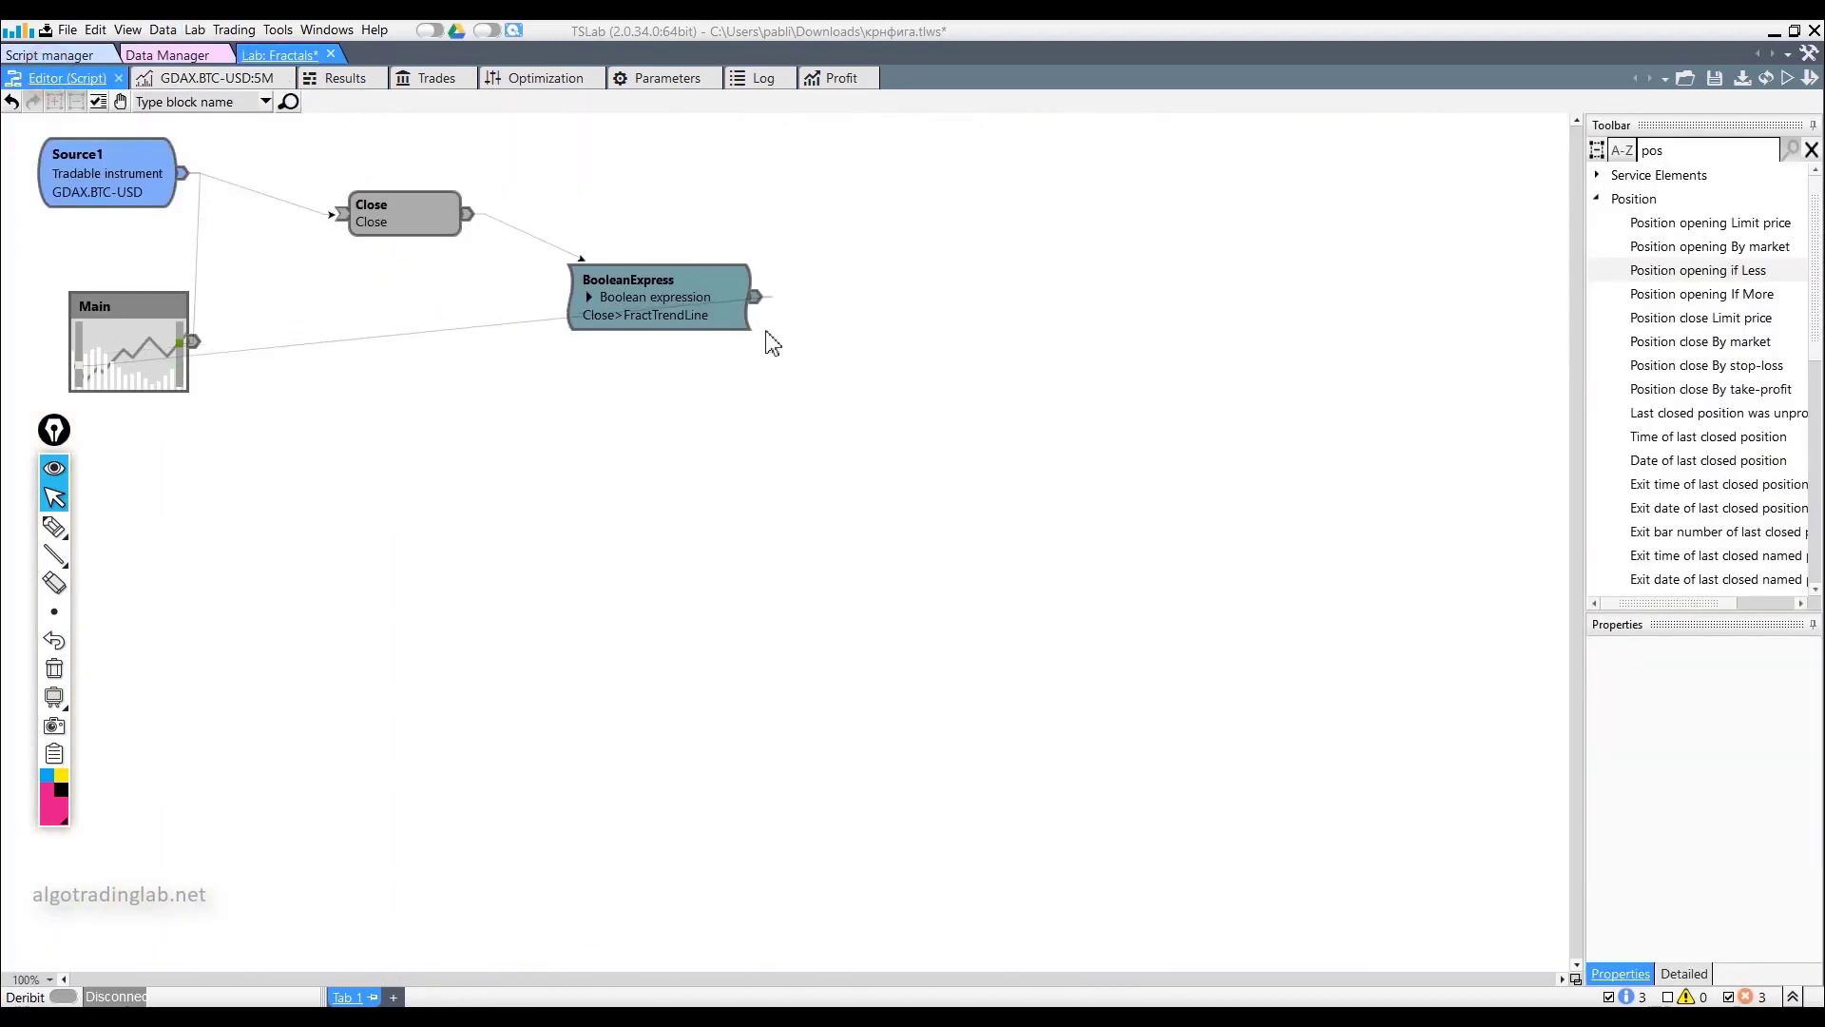
left_click(1704, 152)
key("BackSpace")
key("BackSpace")
key("BackSpace")
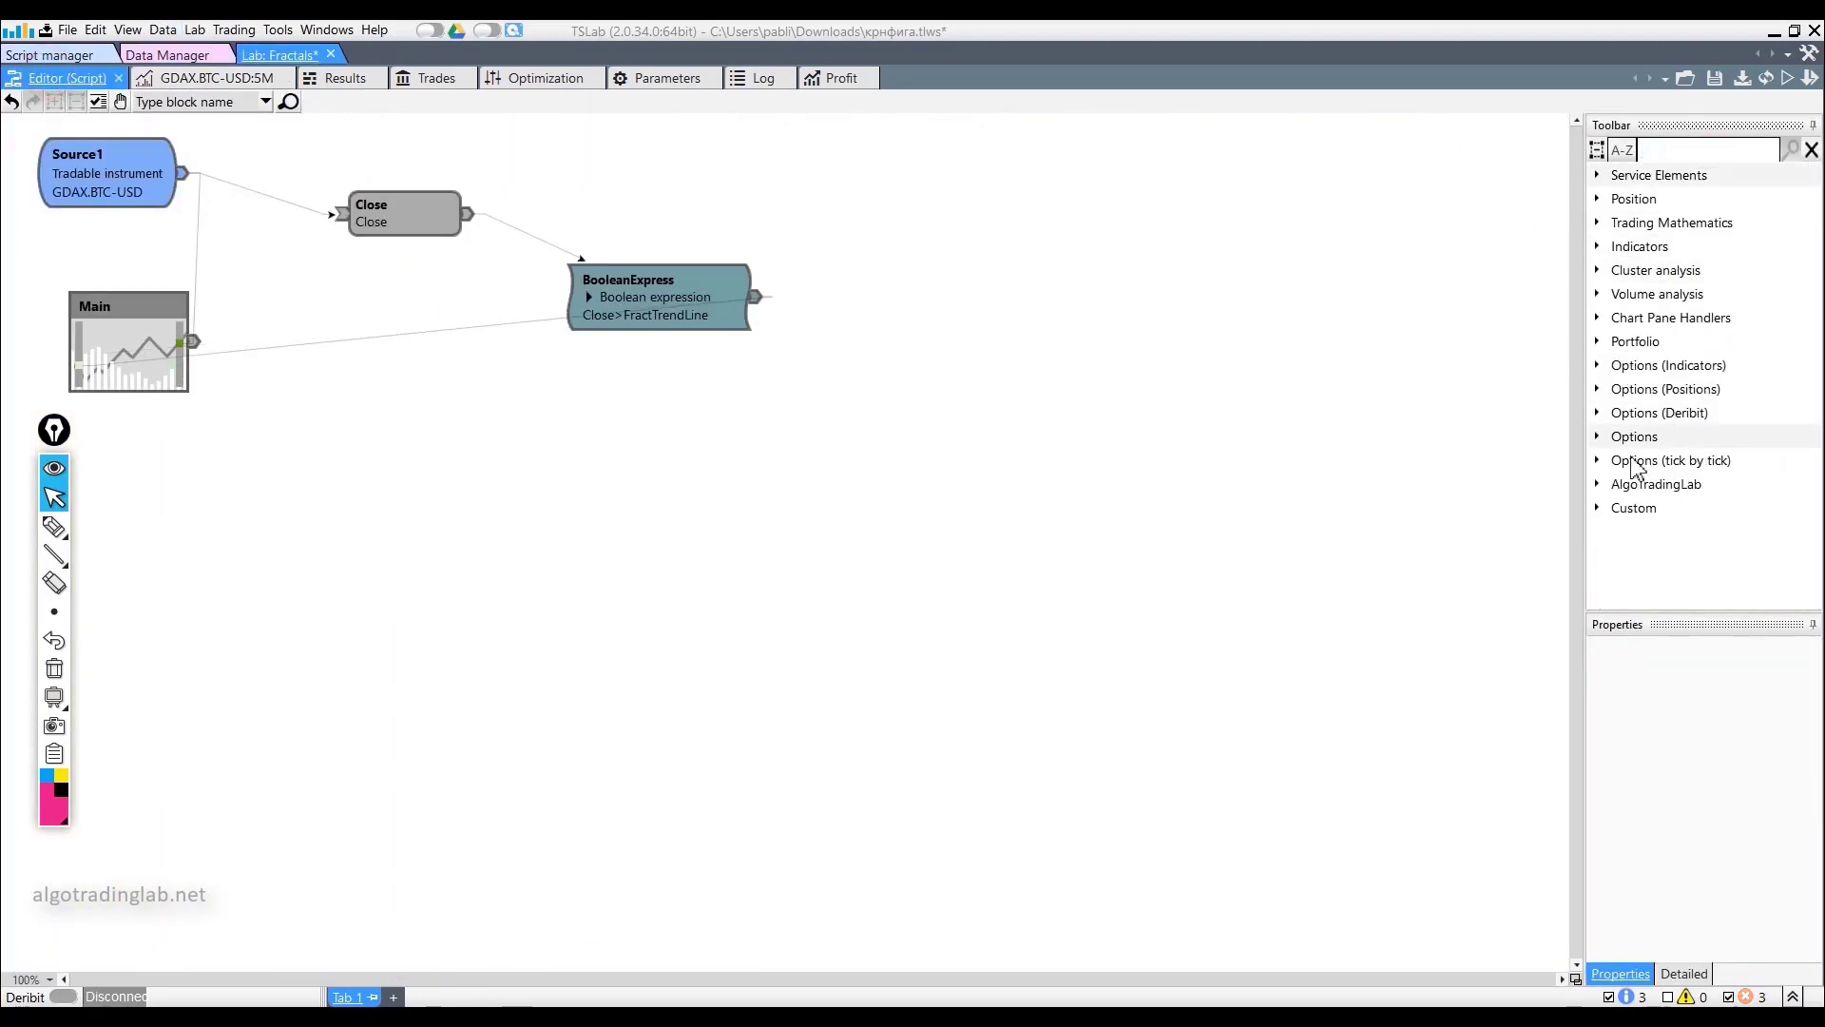
left_click(1605, 485)
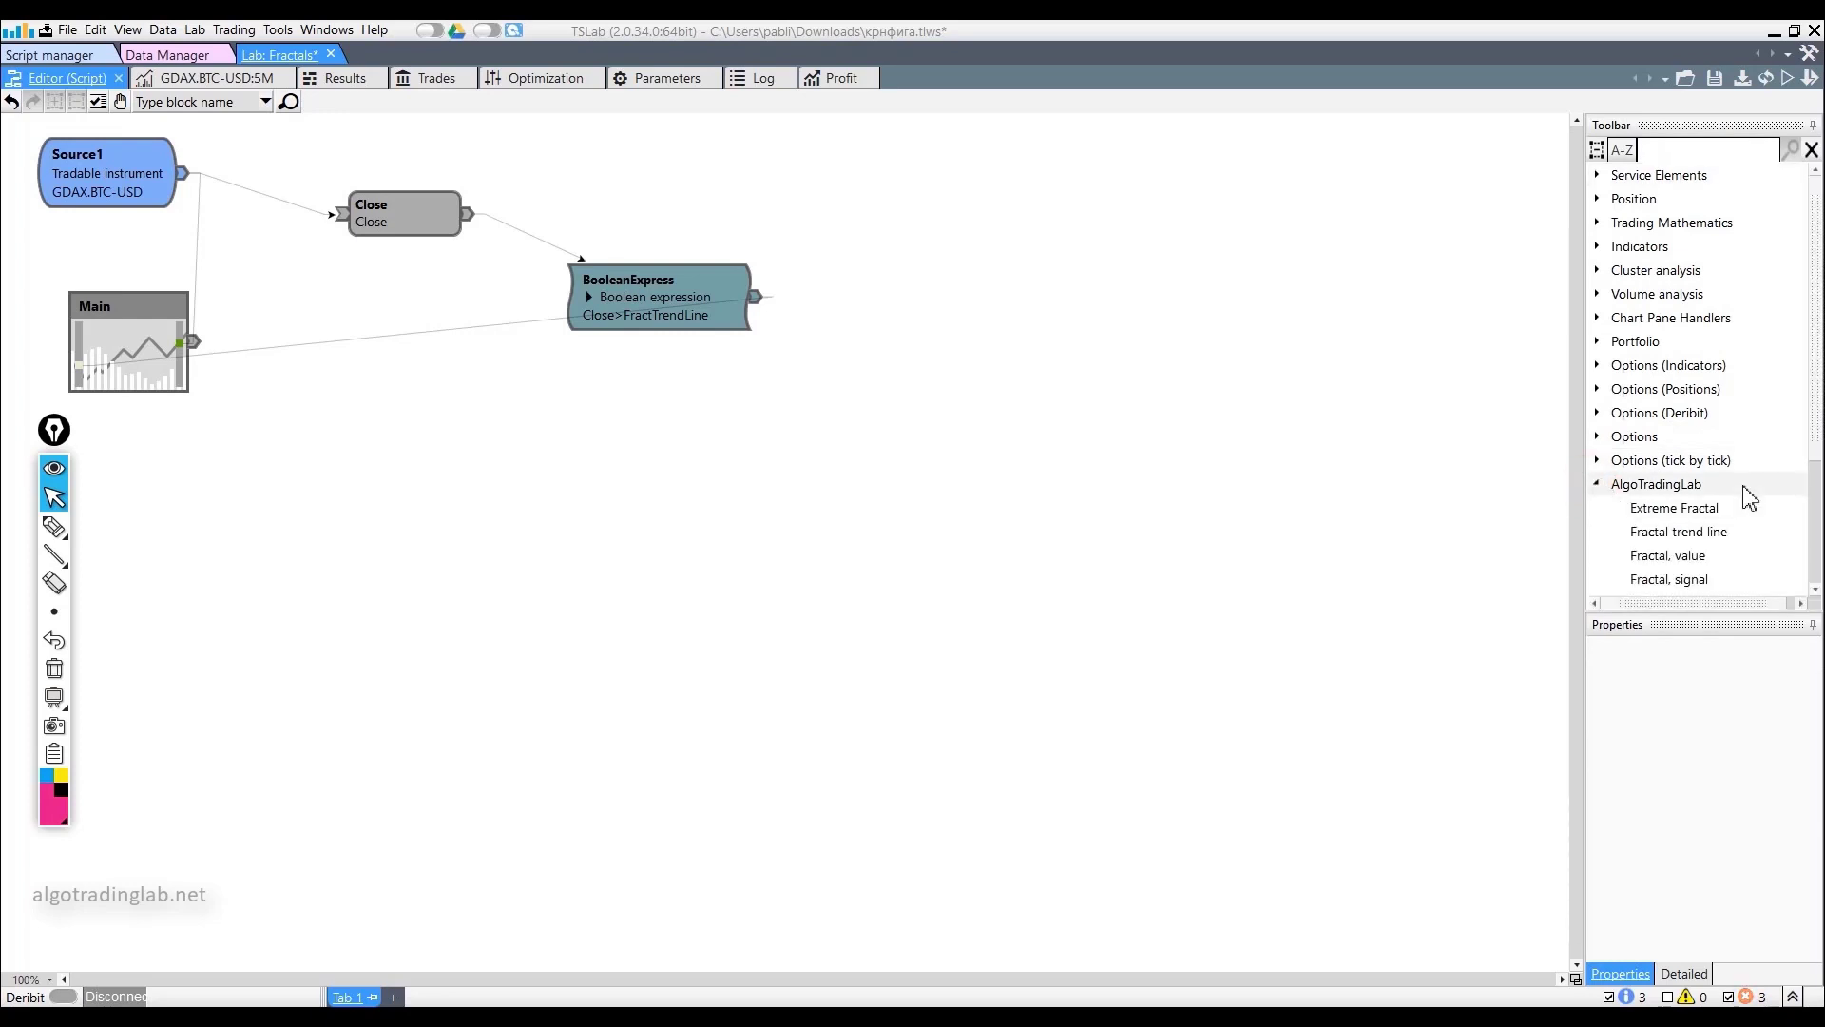
scroll(1749, 497, "down", 2)
left_click(1698, 485)
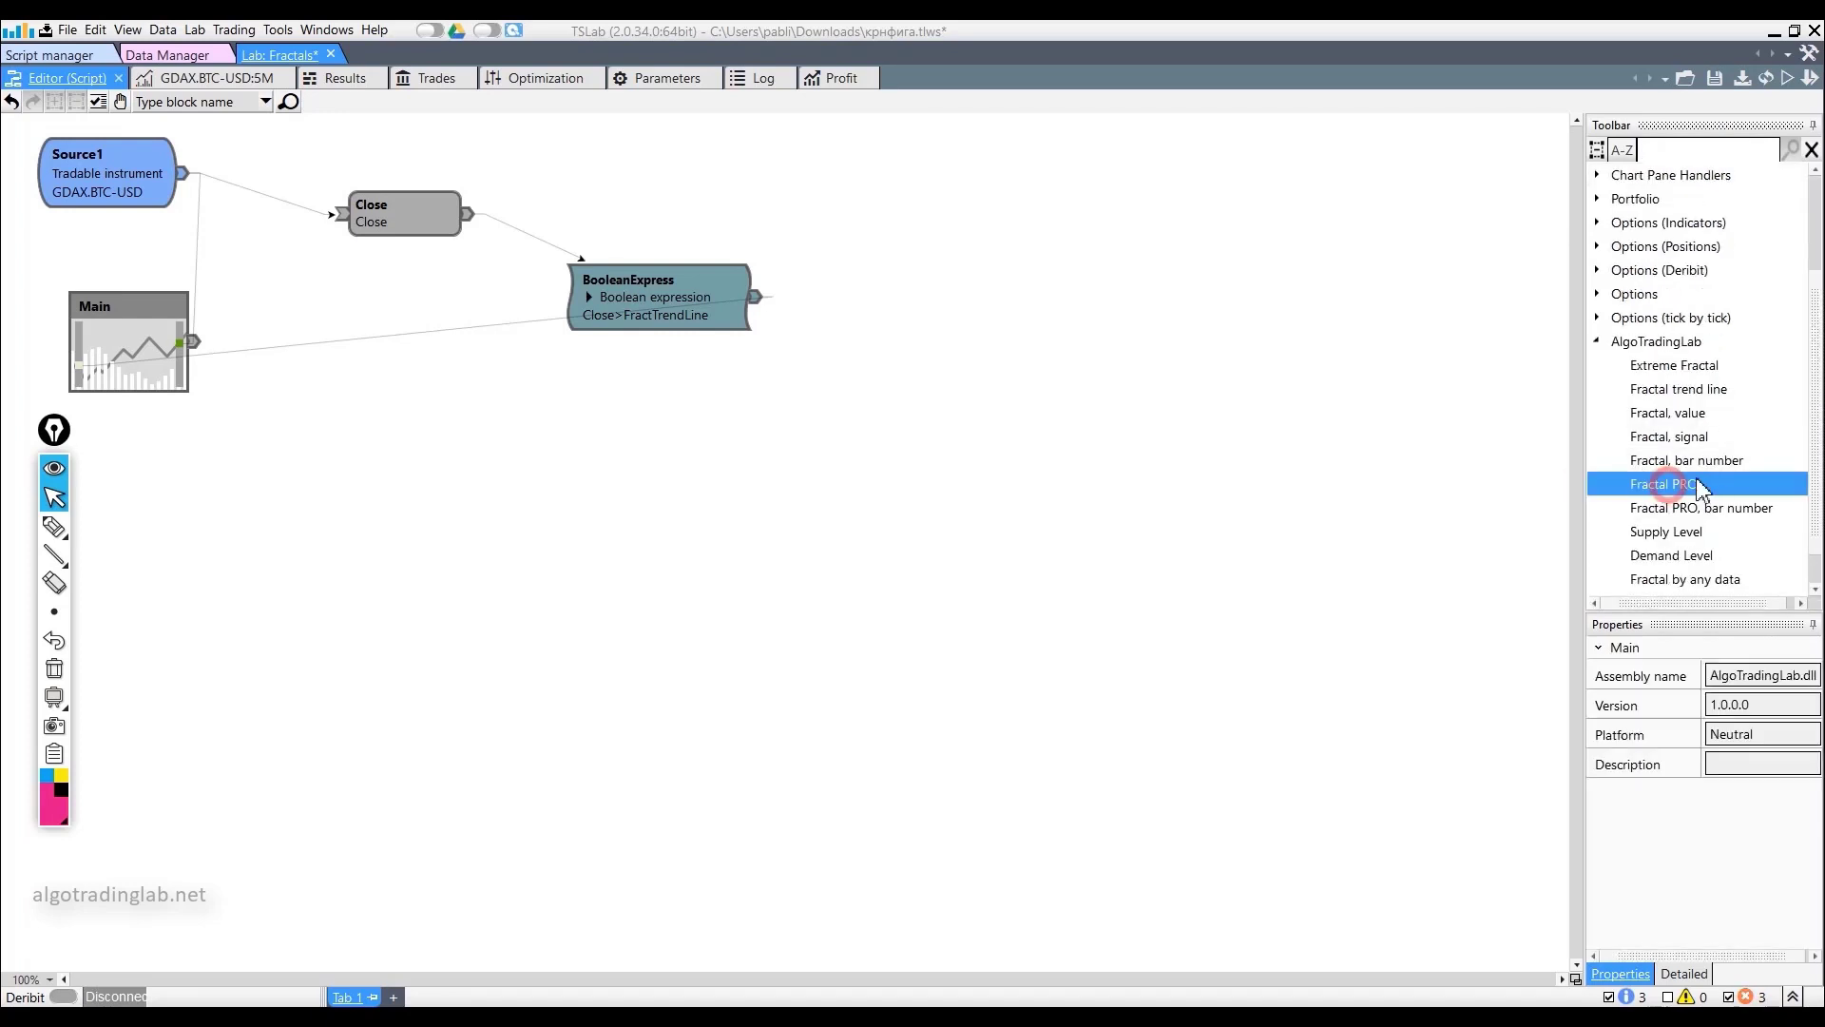
mouse_move(1698, 486)
left_mouse_down()
mouse_move(551, 577)
mouse_move(358, 433)
left_mouse_up()
Wire Source1 into FractalPRO and FractalPRO into BooleanExpress, then open its properties.
left_click_drag(183, 172, 292, 432)
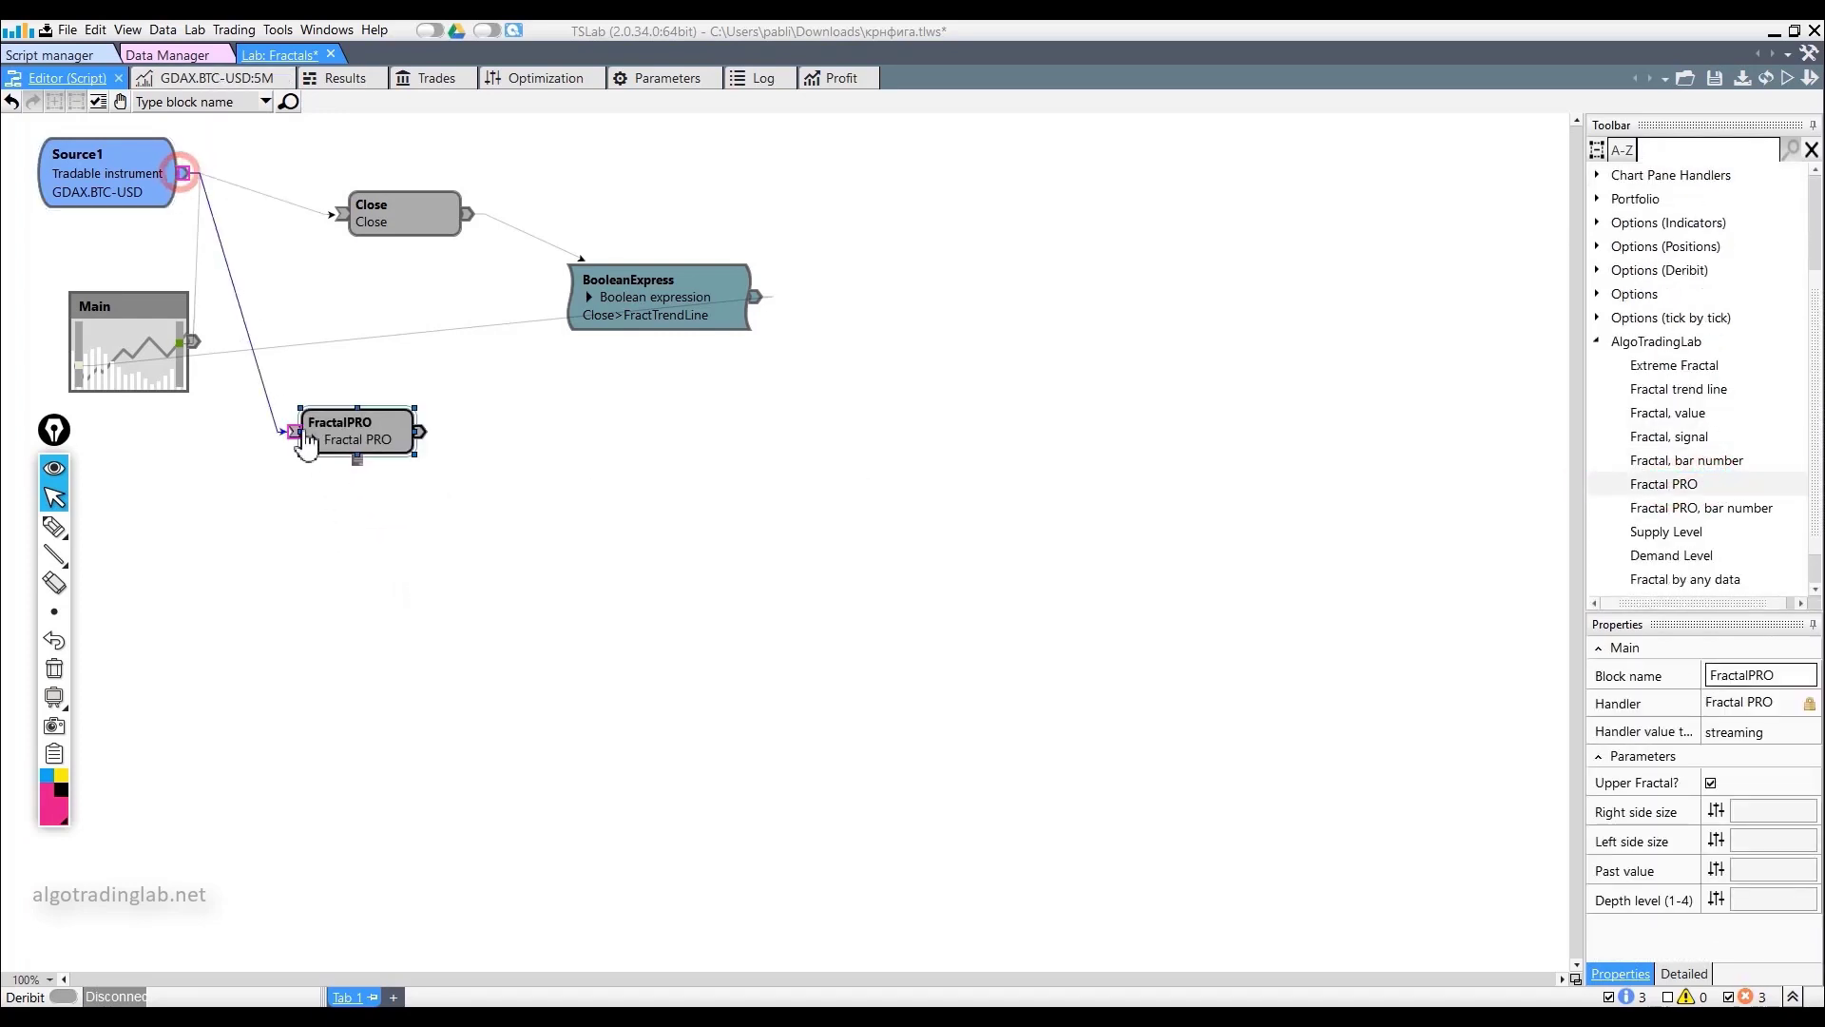
left_click_drag(421, 433, 622, 312)
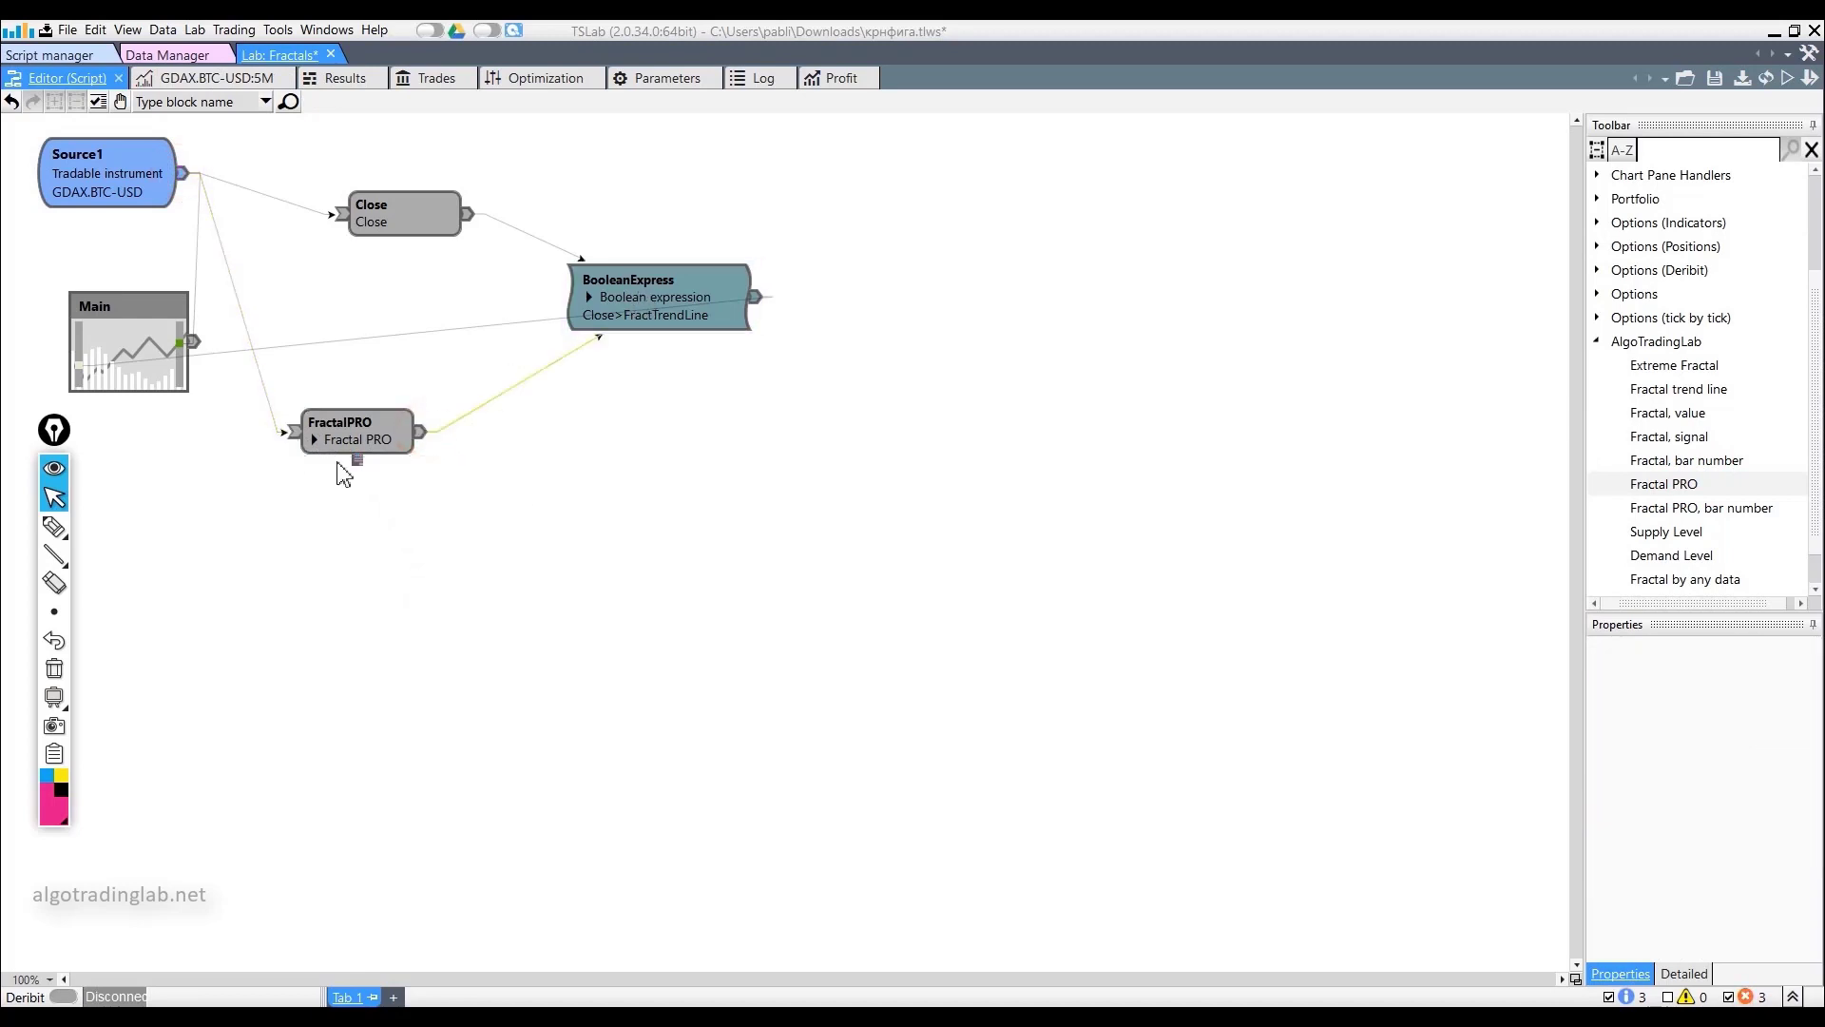
double_click(379, 451)
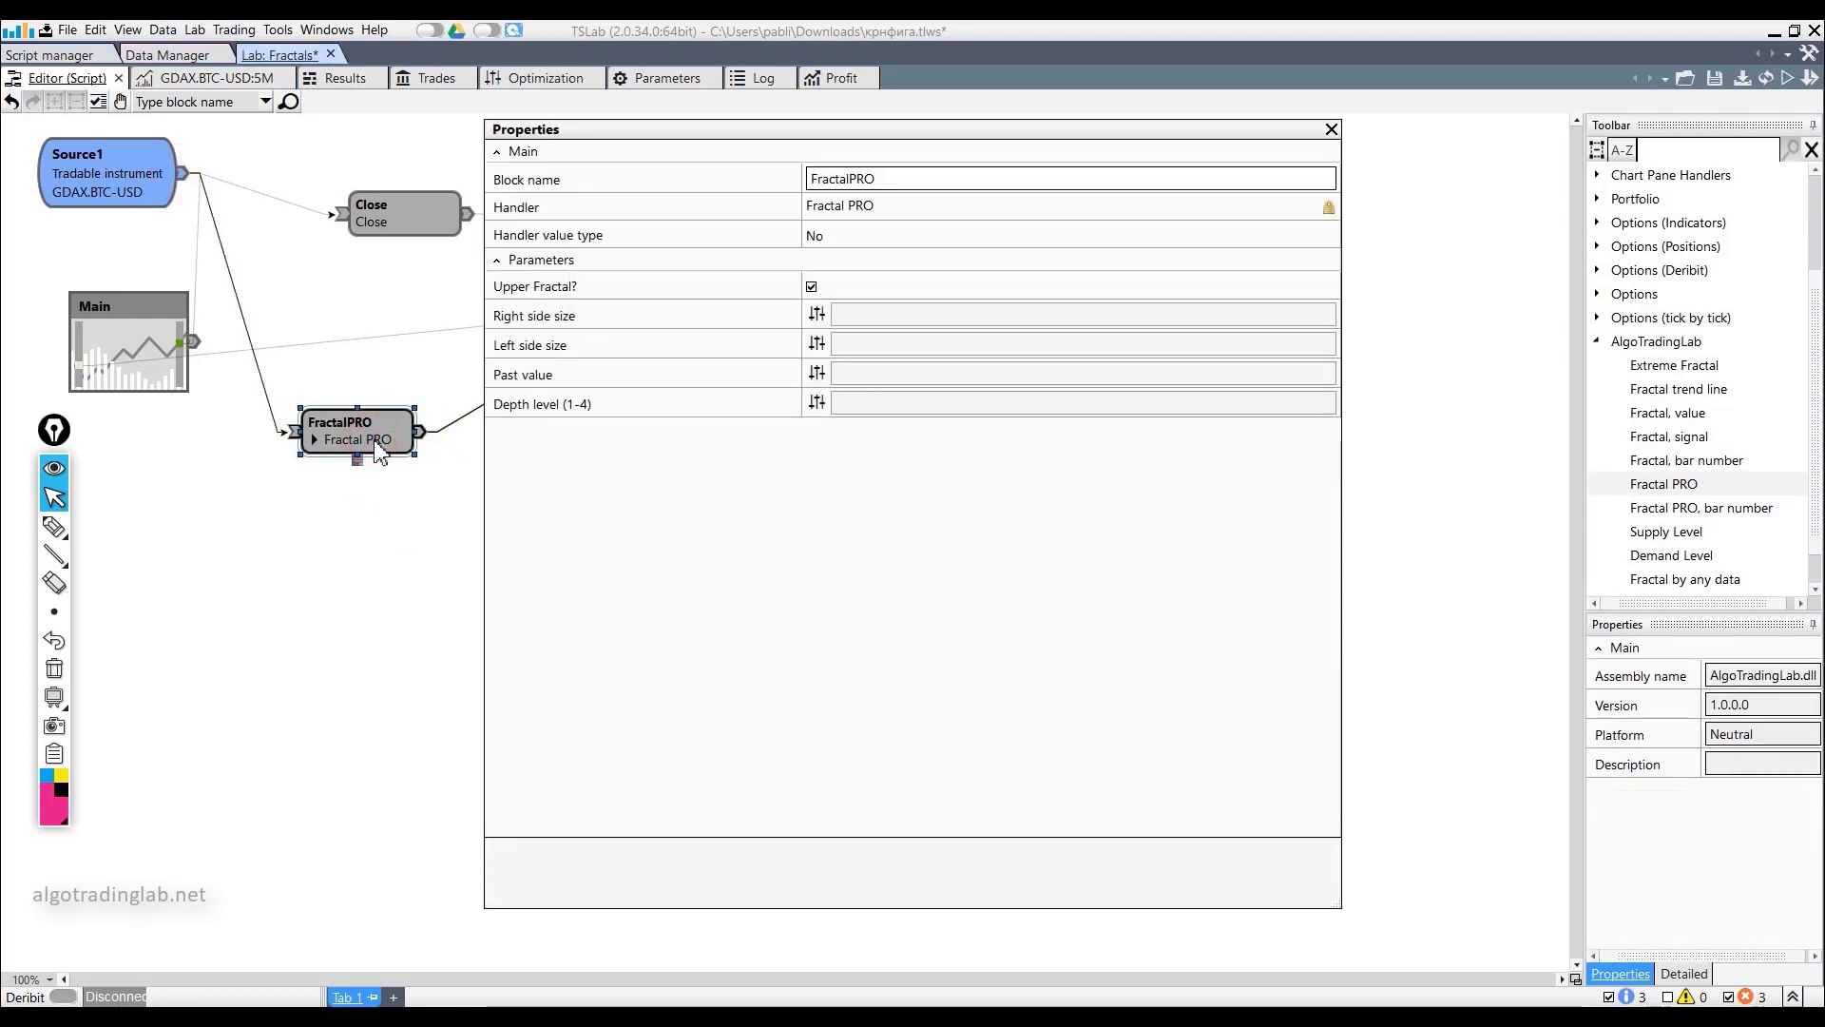
Give FractalPRO fixed right and left side sizes of 2 and a depth level of 3.
left_click(816, 314)
left_click(815, 344)
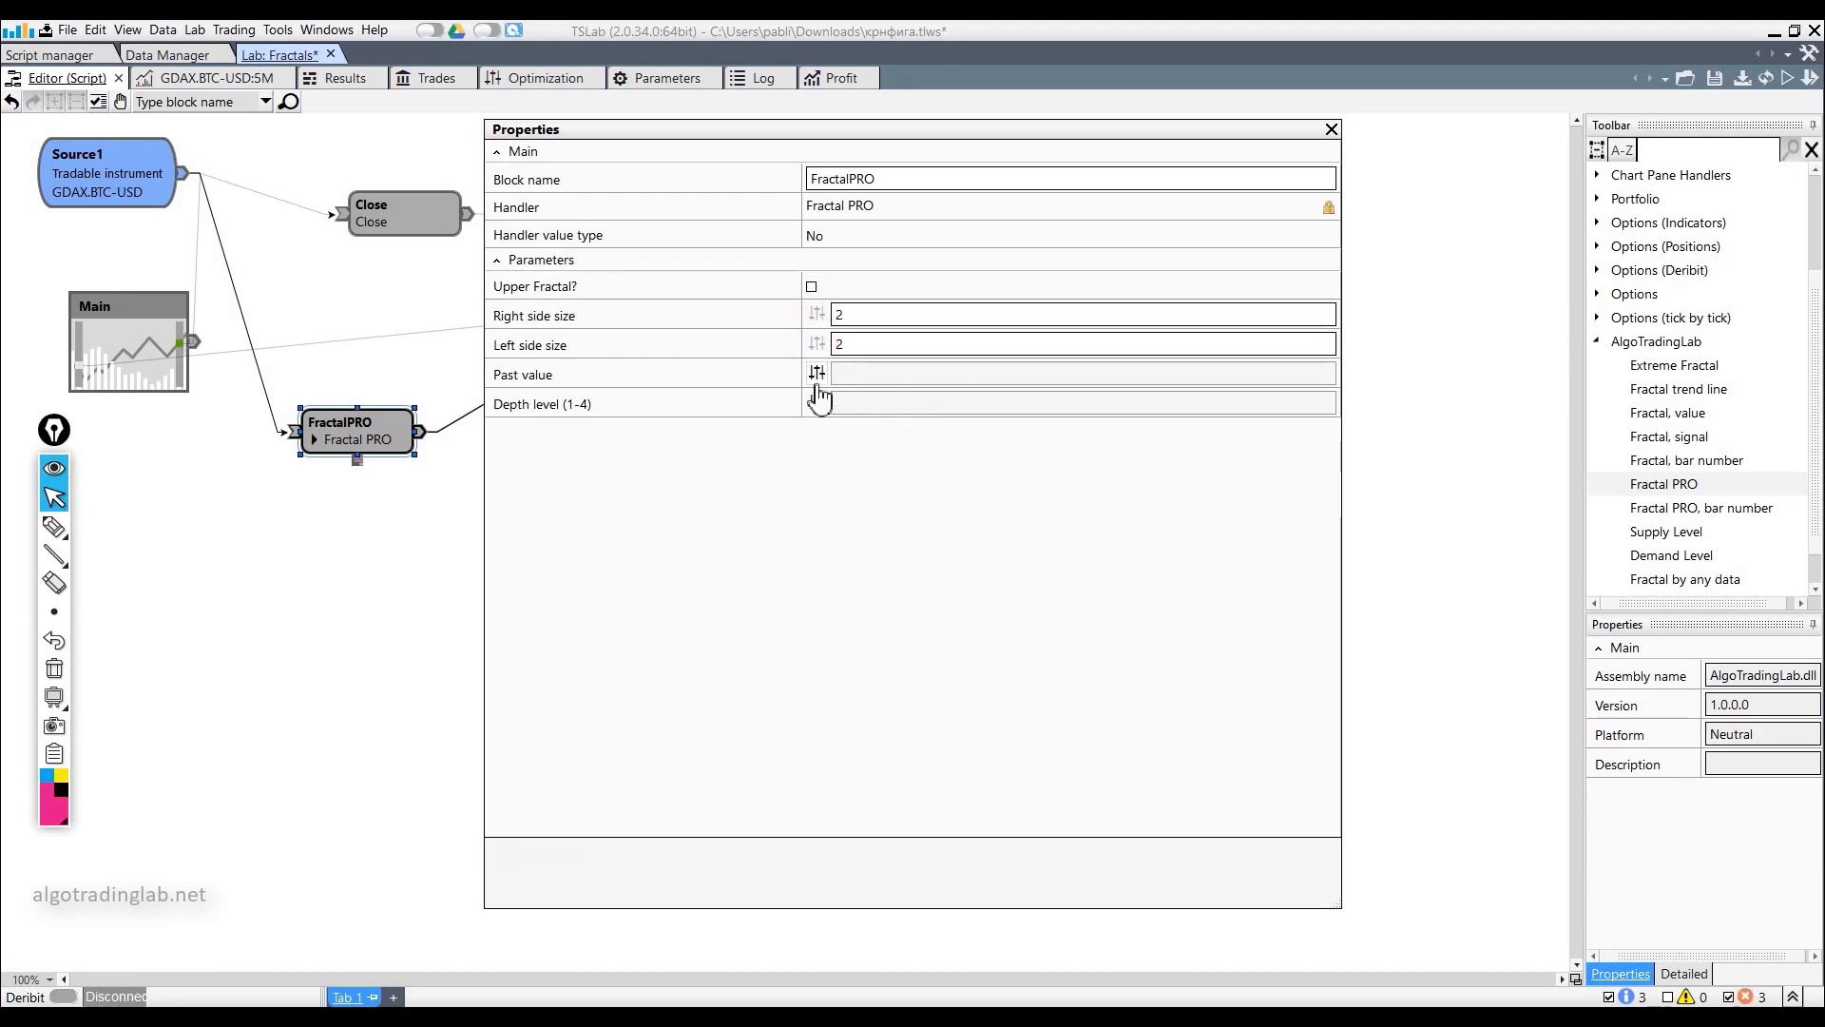
left_click(816, 401)
left_click(896, 399)
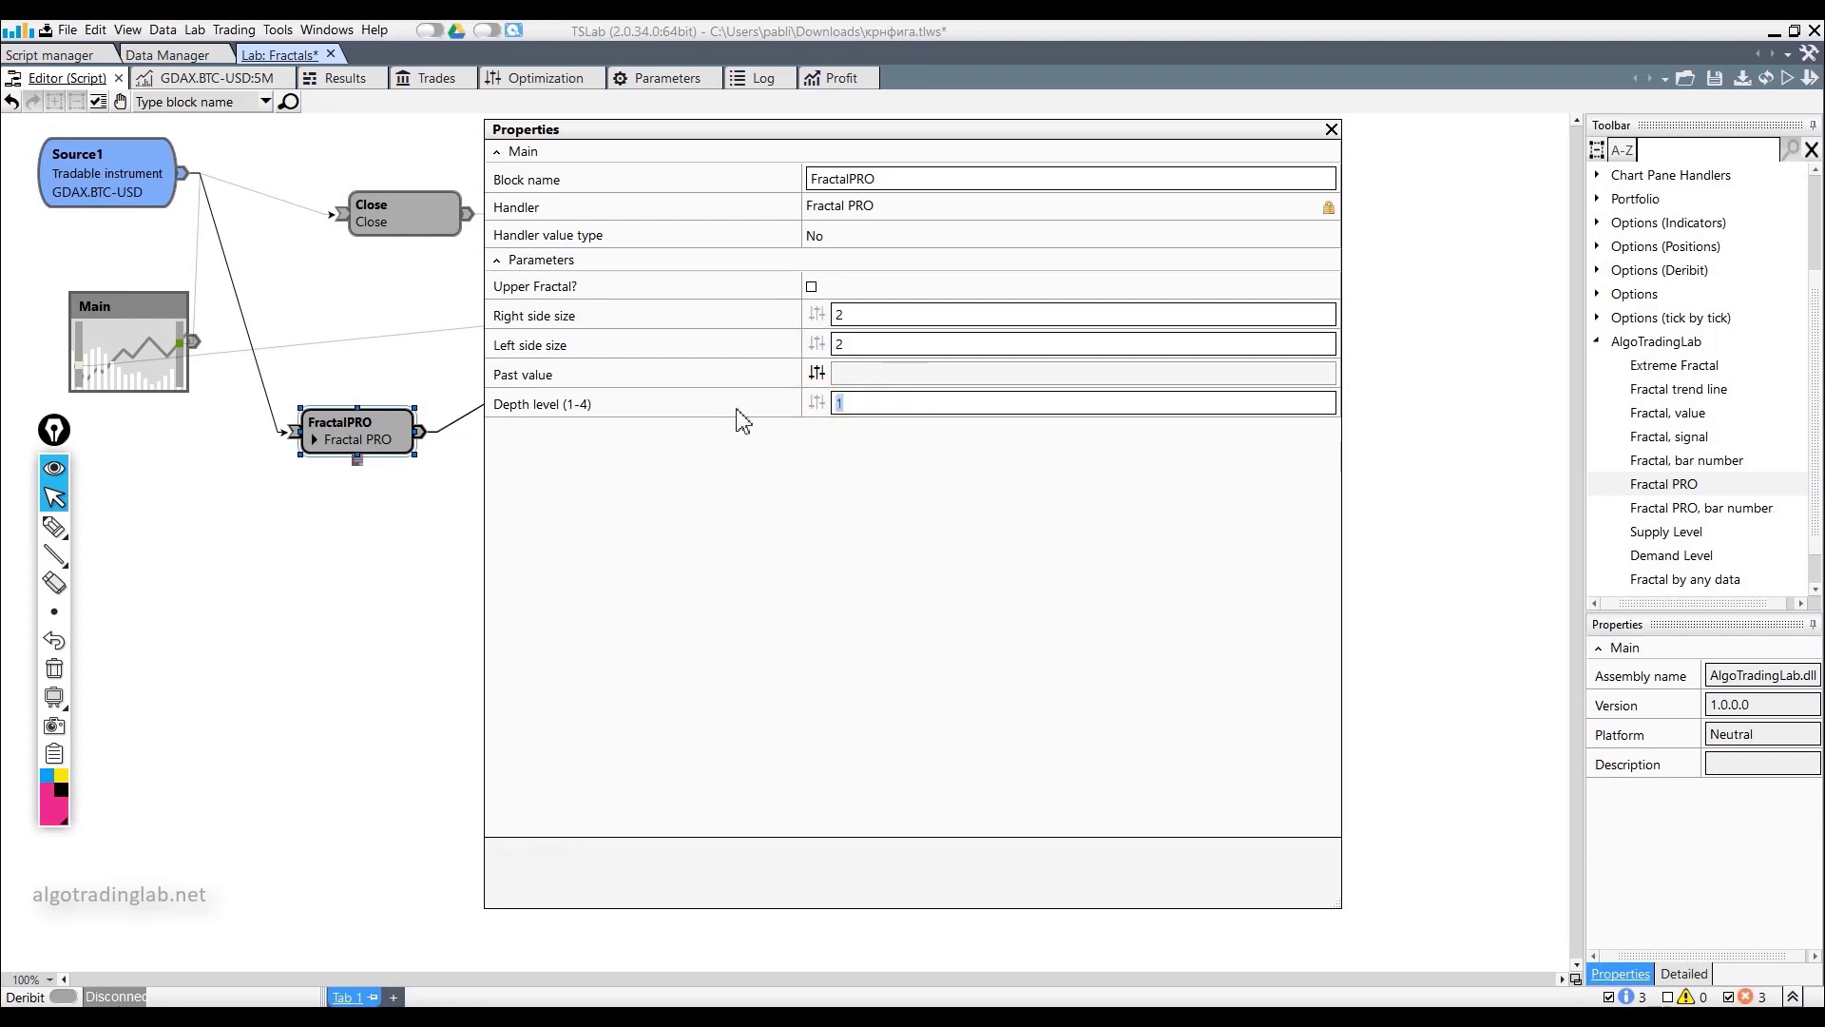
type("2")
type("3")
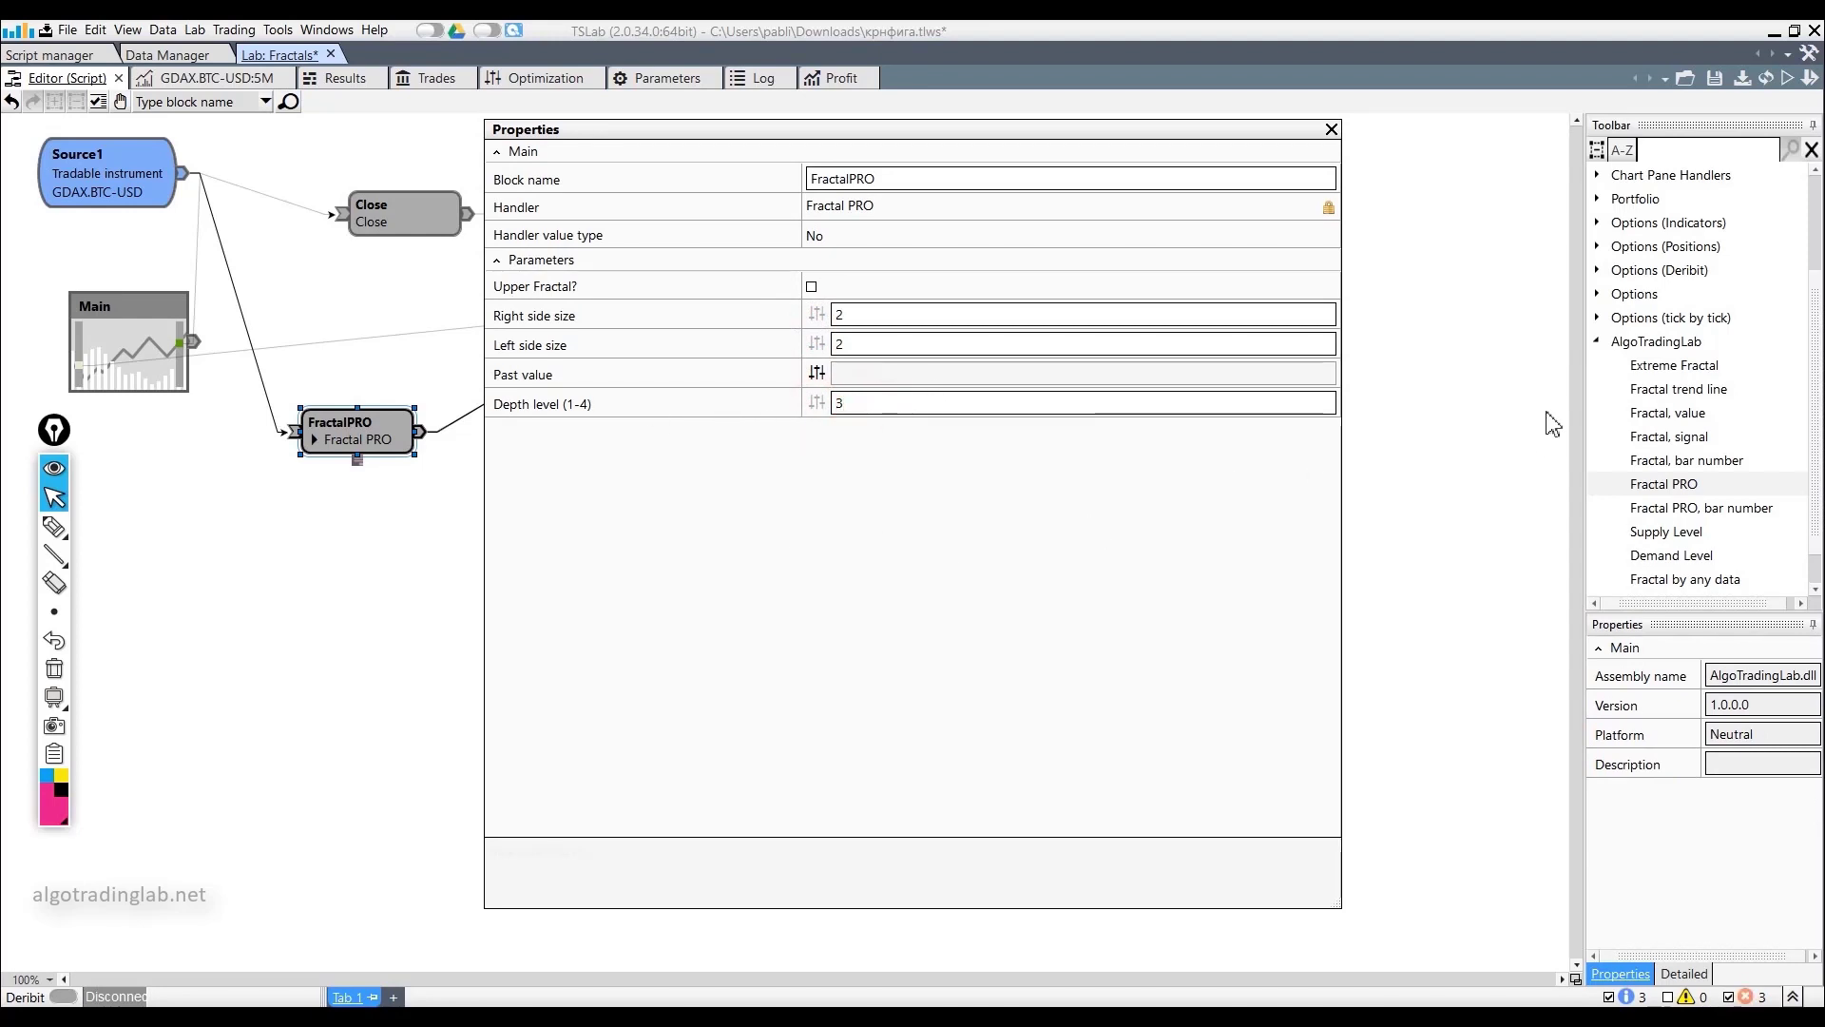
left_click(1488, 397)
left_click(1331, 130)
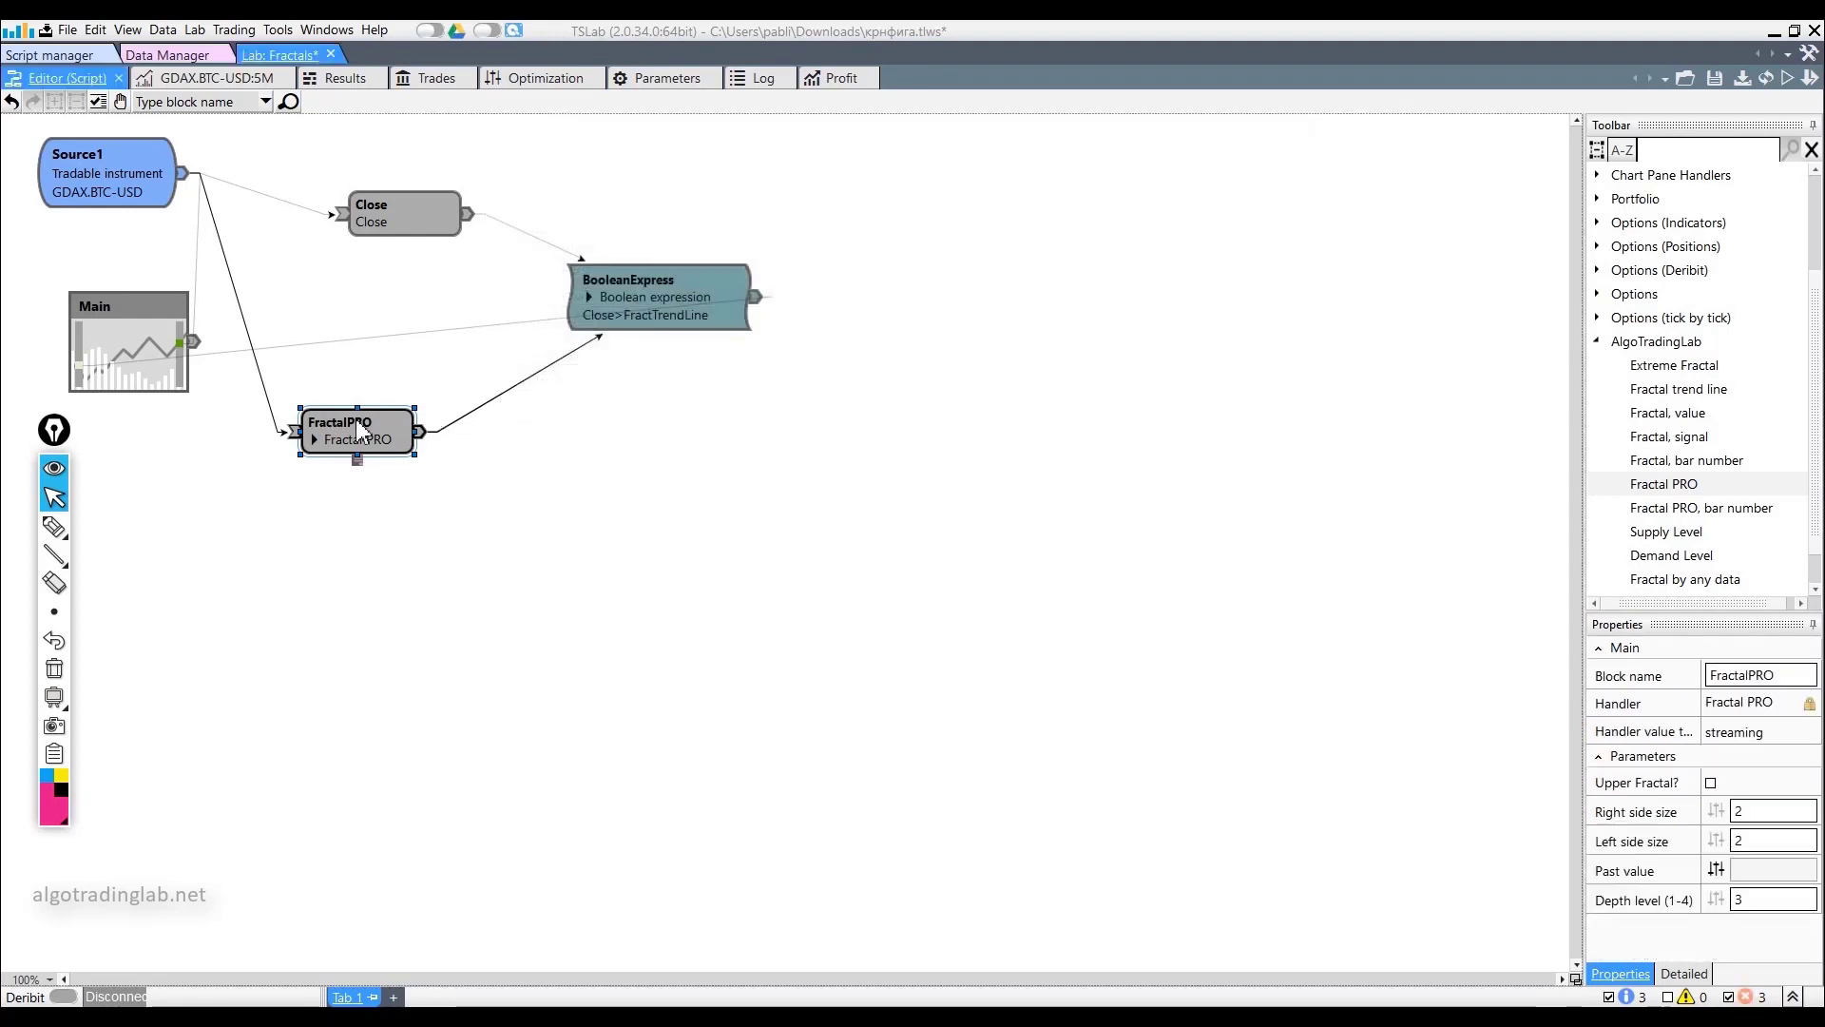
Rewrite the BooleanExpress condition from Close>FractTrendLine to Close>FractalPRO and reposition FractalPRO.
double_click(682, 313)
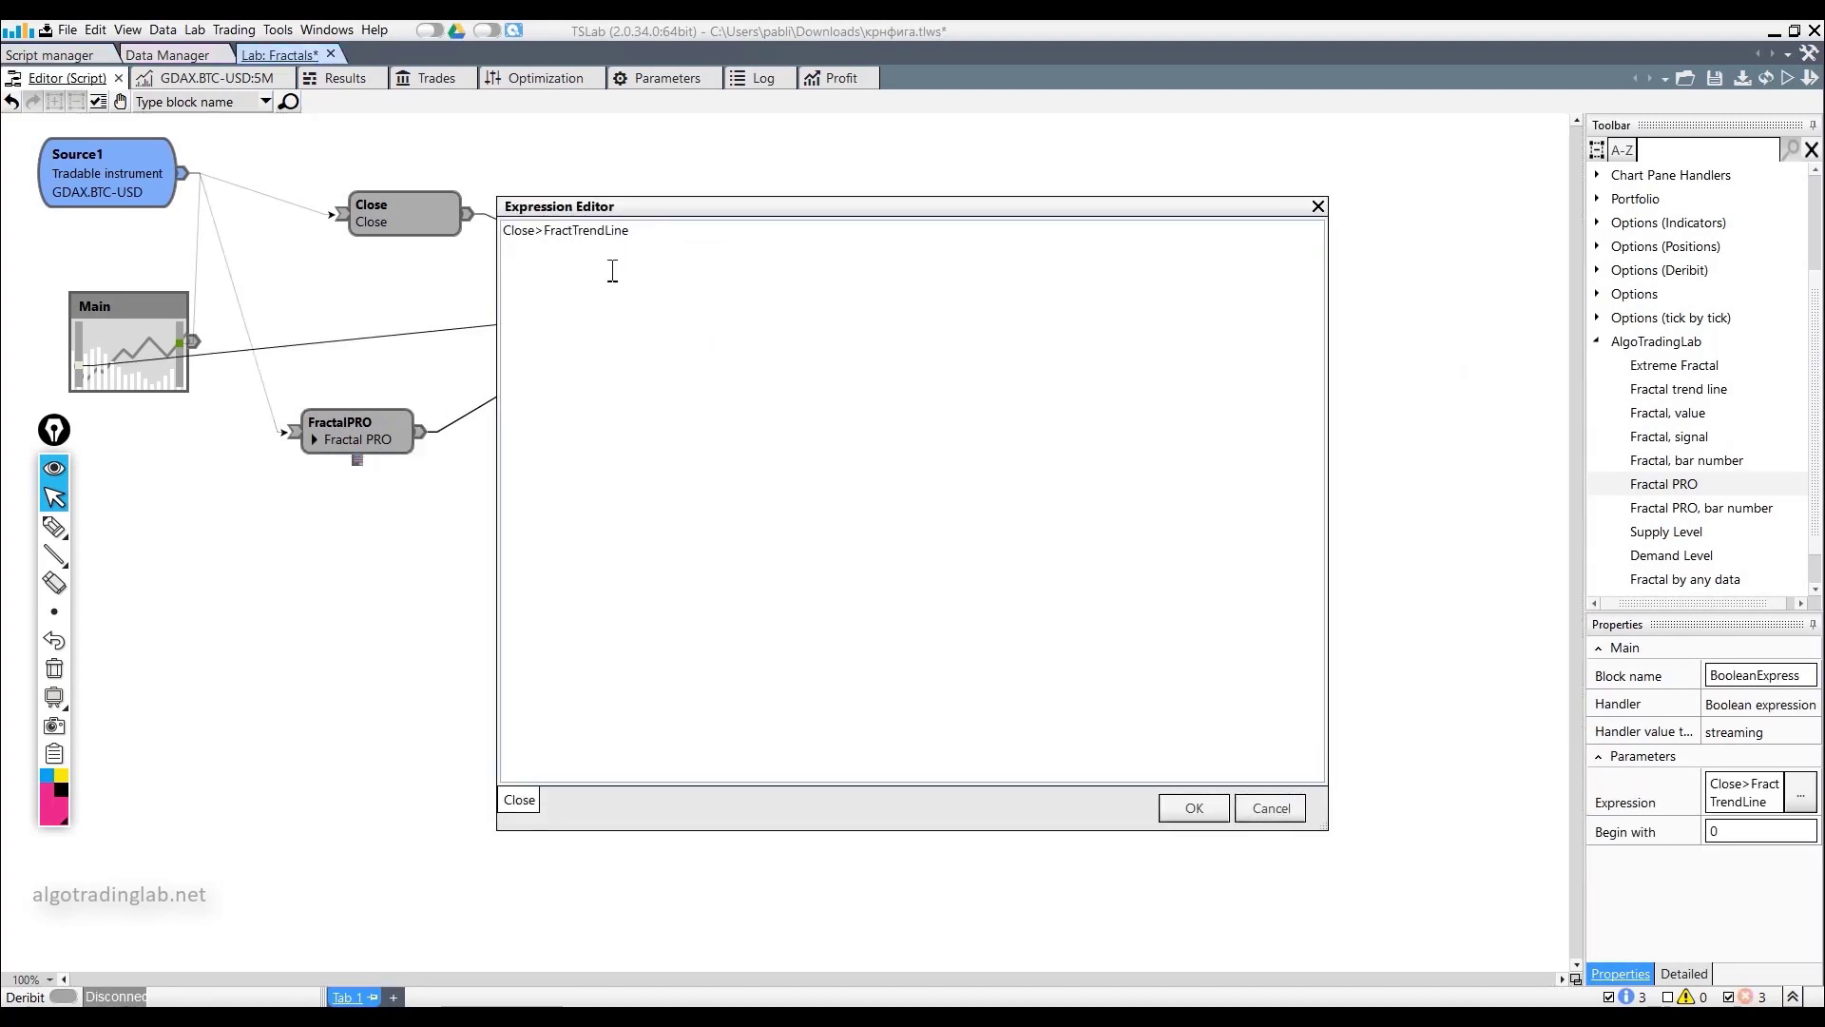
left_click_drag(537, 233, 548, 234)
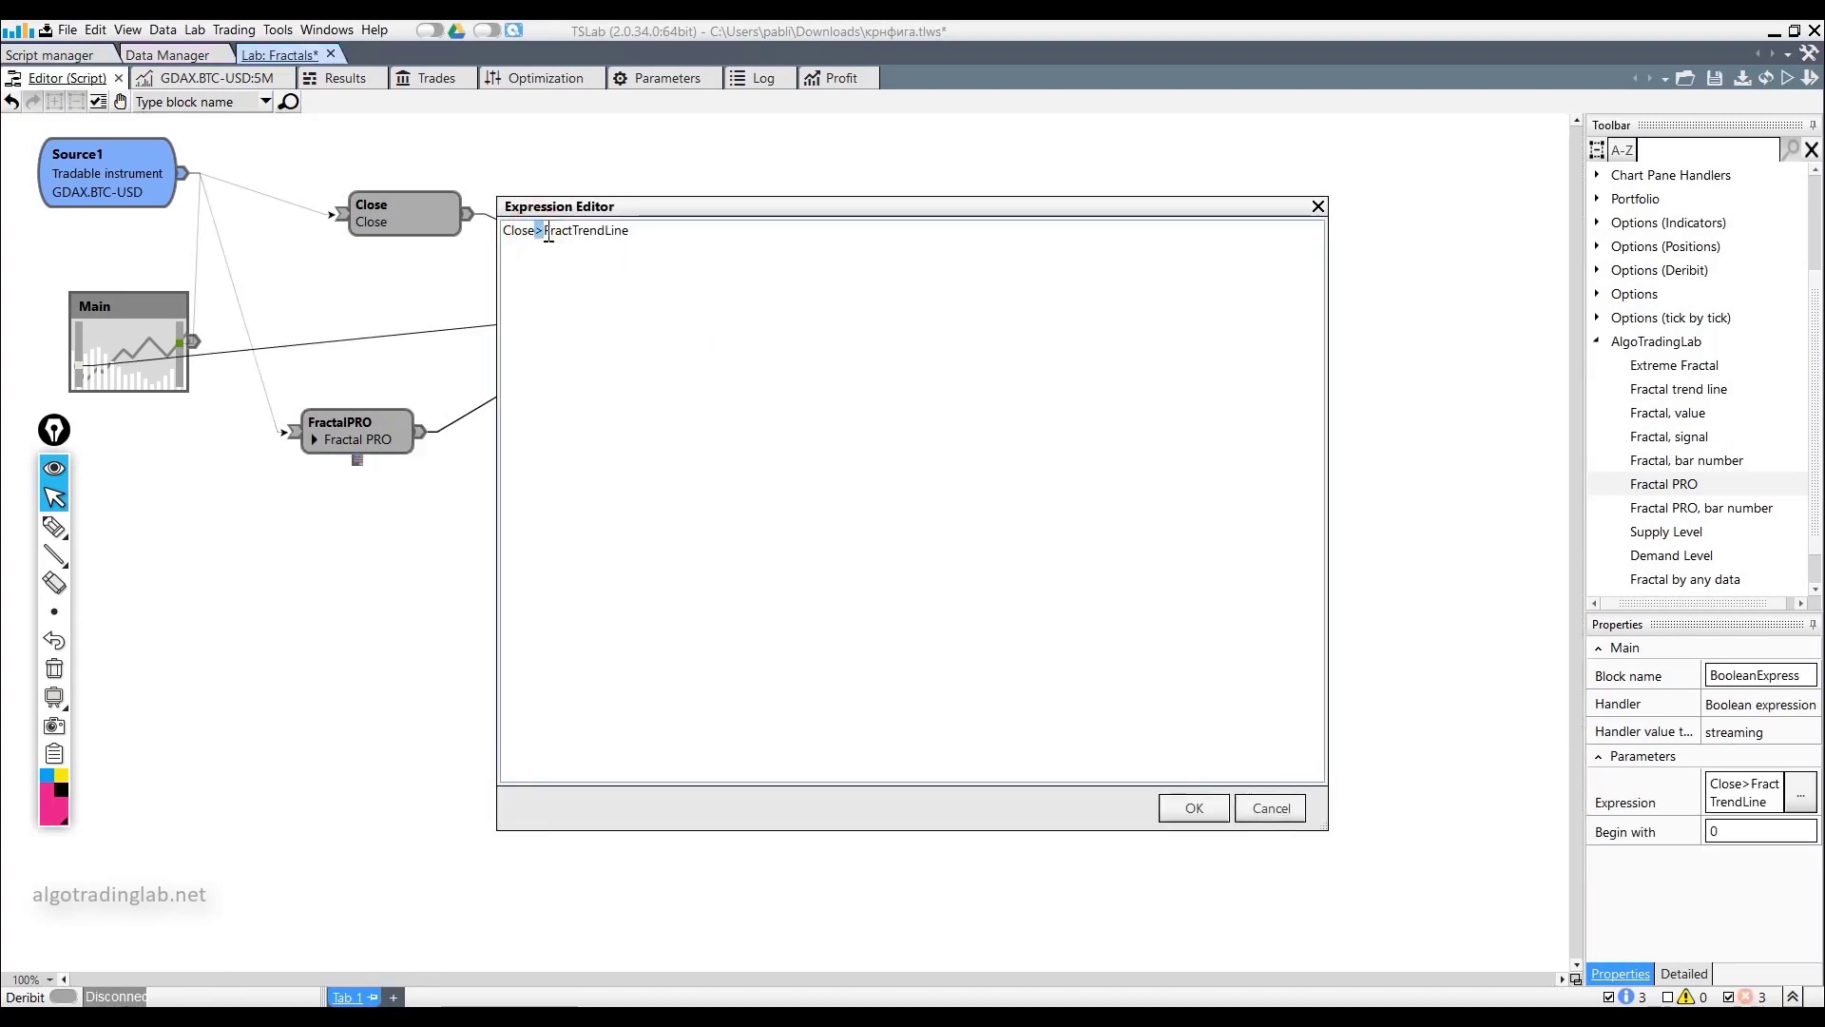
double_click(645, 237)
left_click_drag(664, 233, 578, 239)
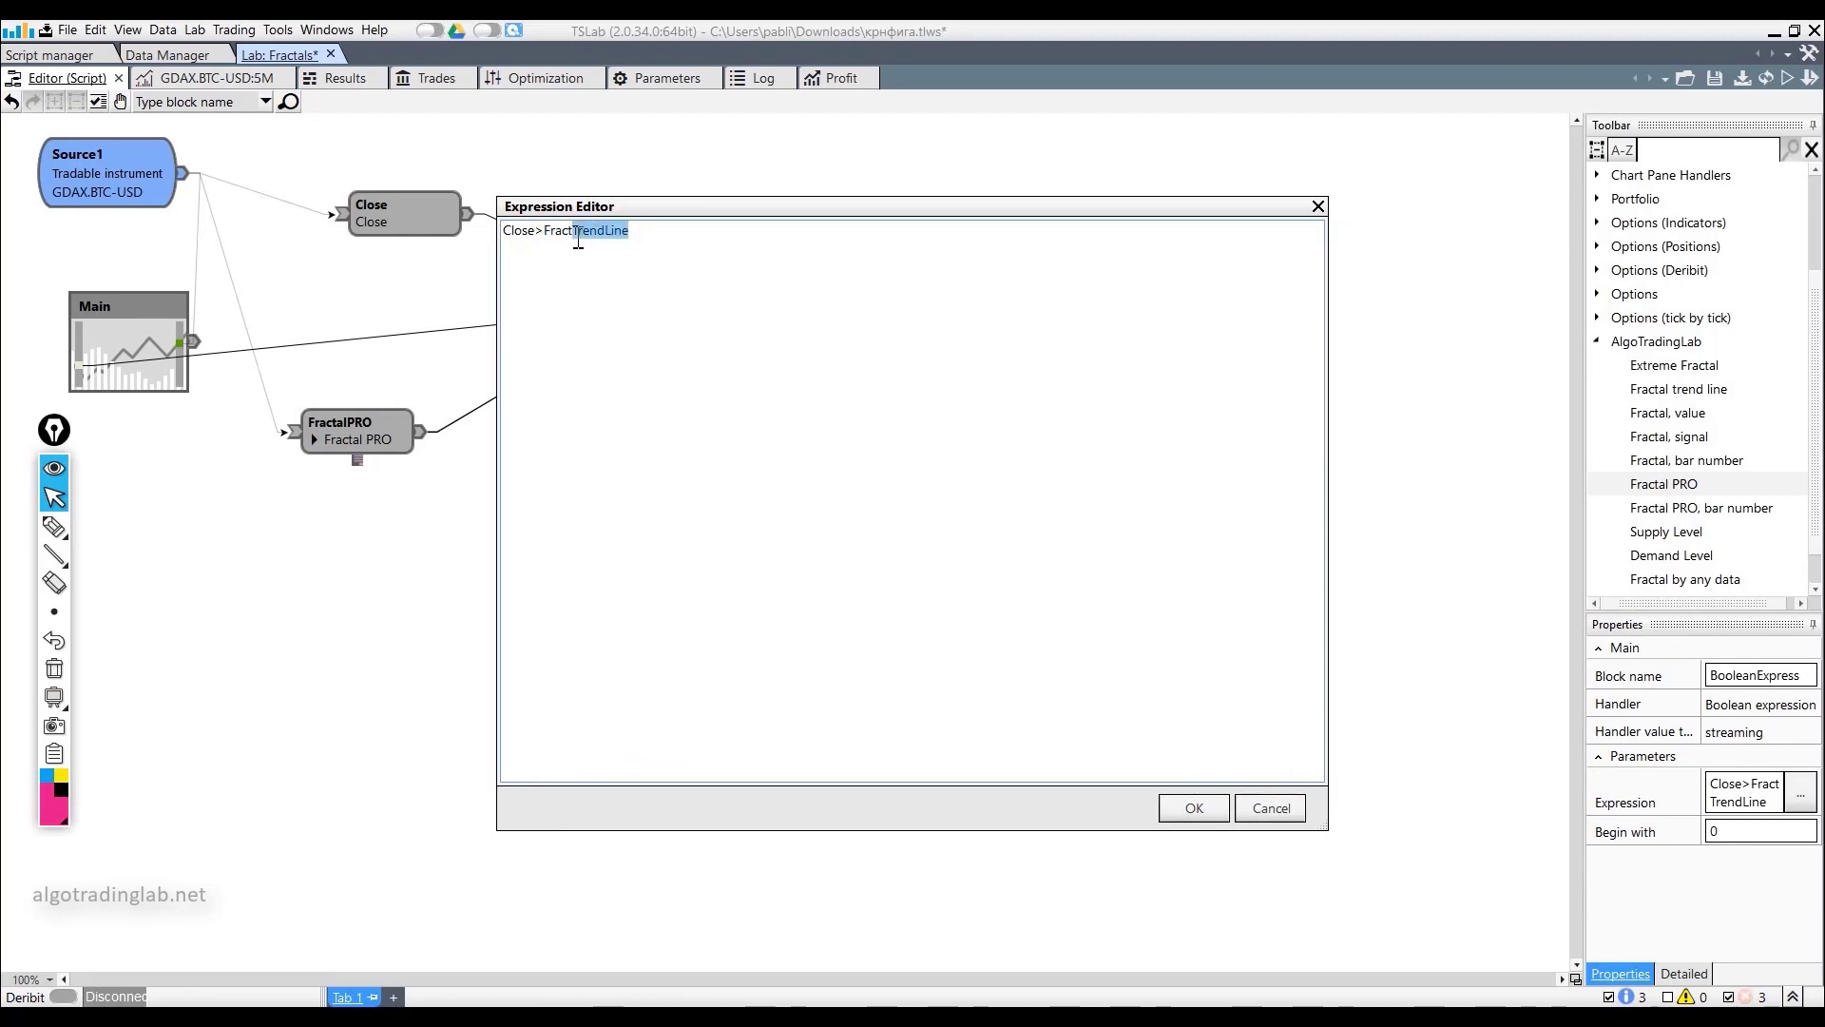
key("BackSpace")
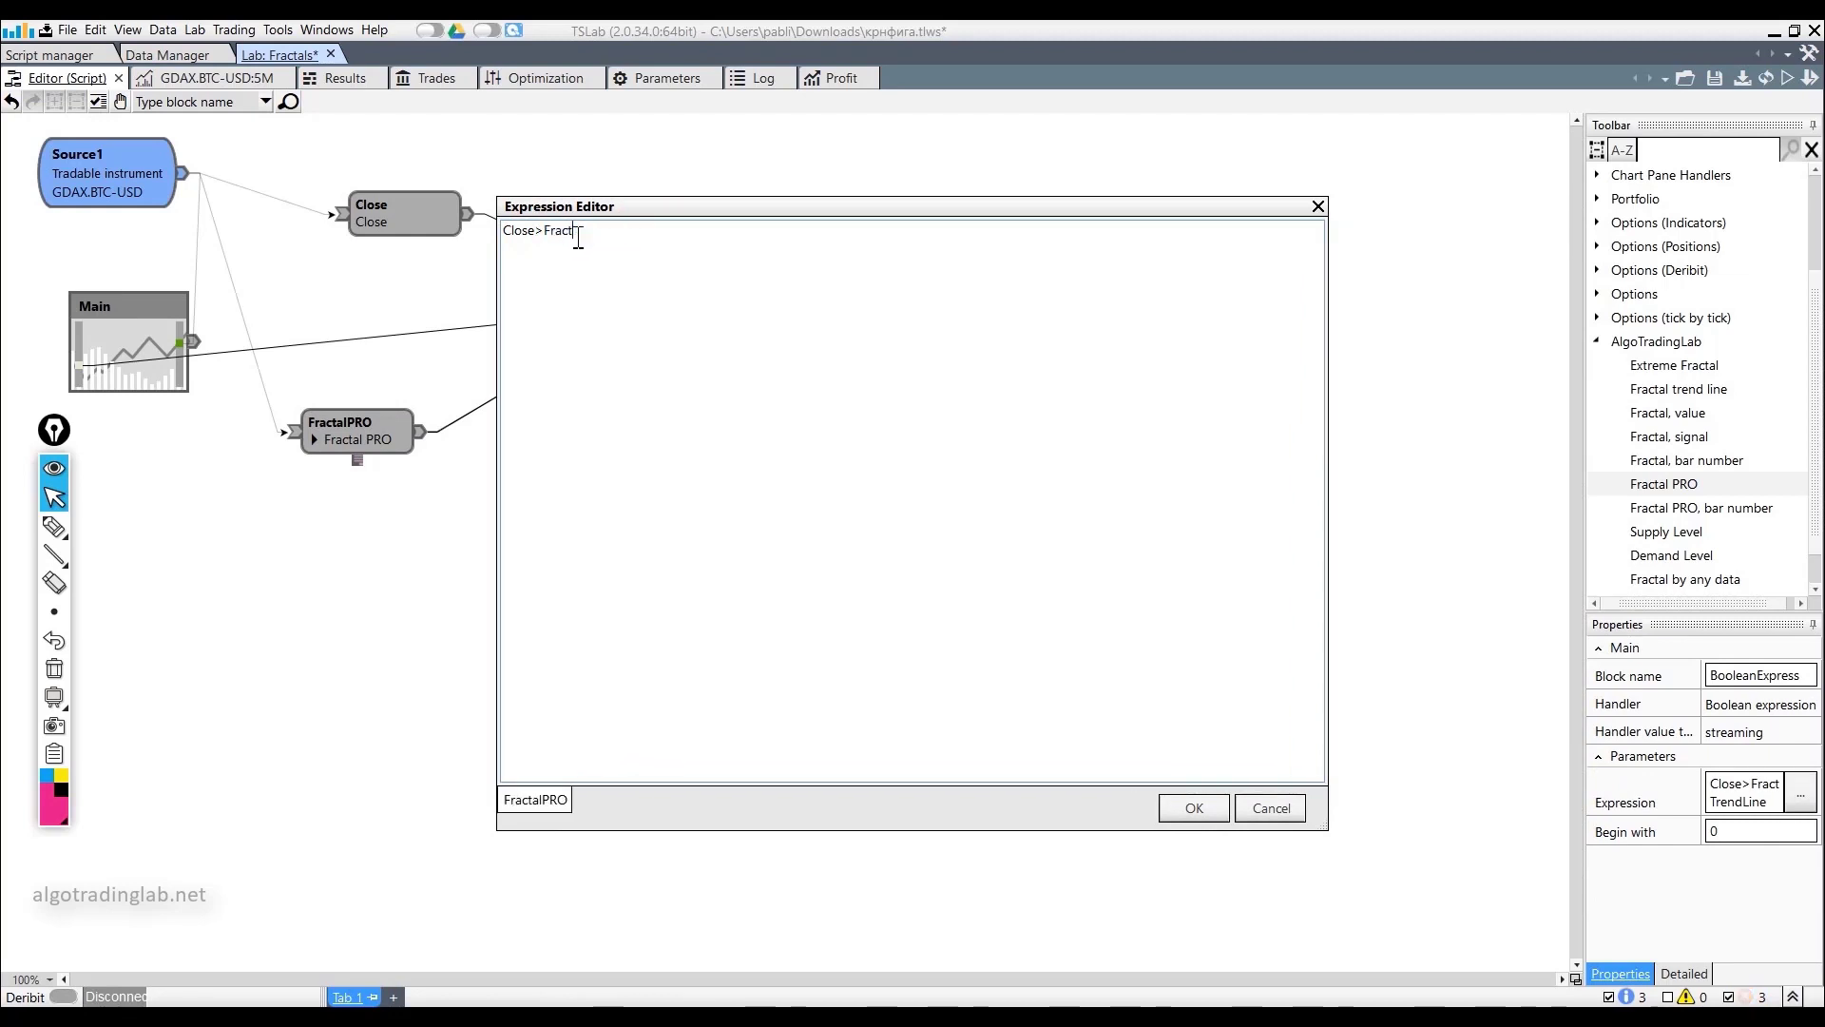
left_click(567, 801)
left_click(1192, 808)
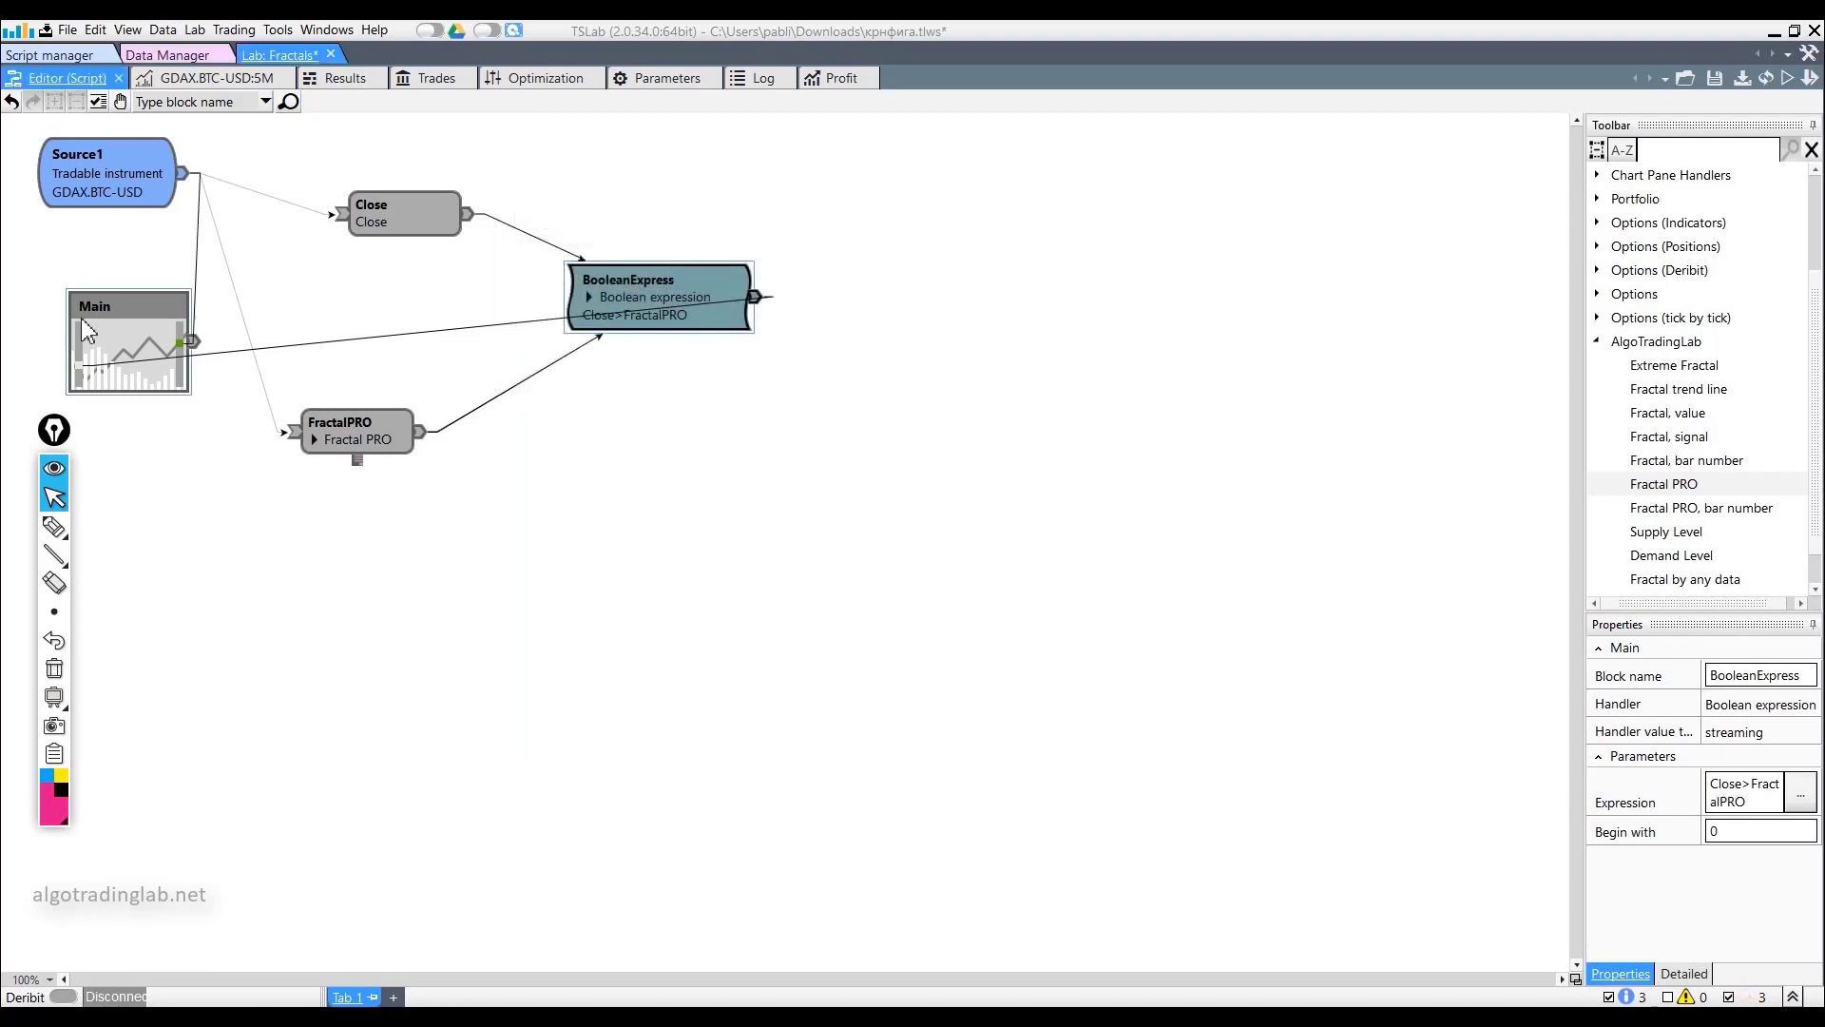
left_click_drag(351, 425, 396, 387)
key("ctrl+Tab")
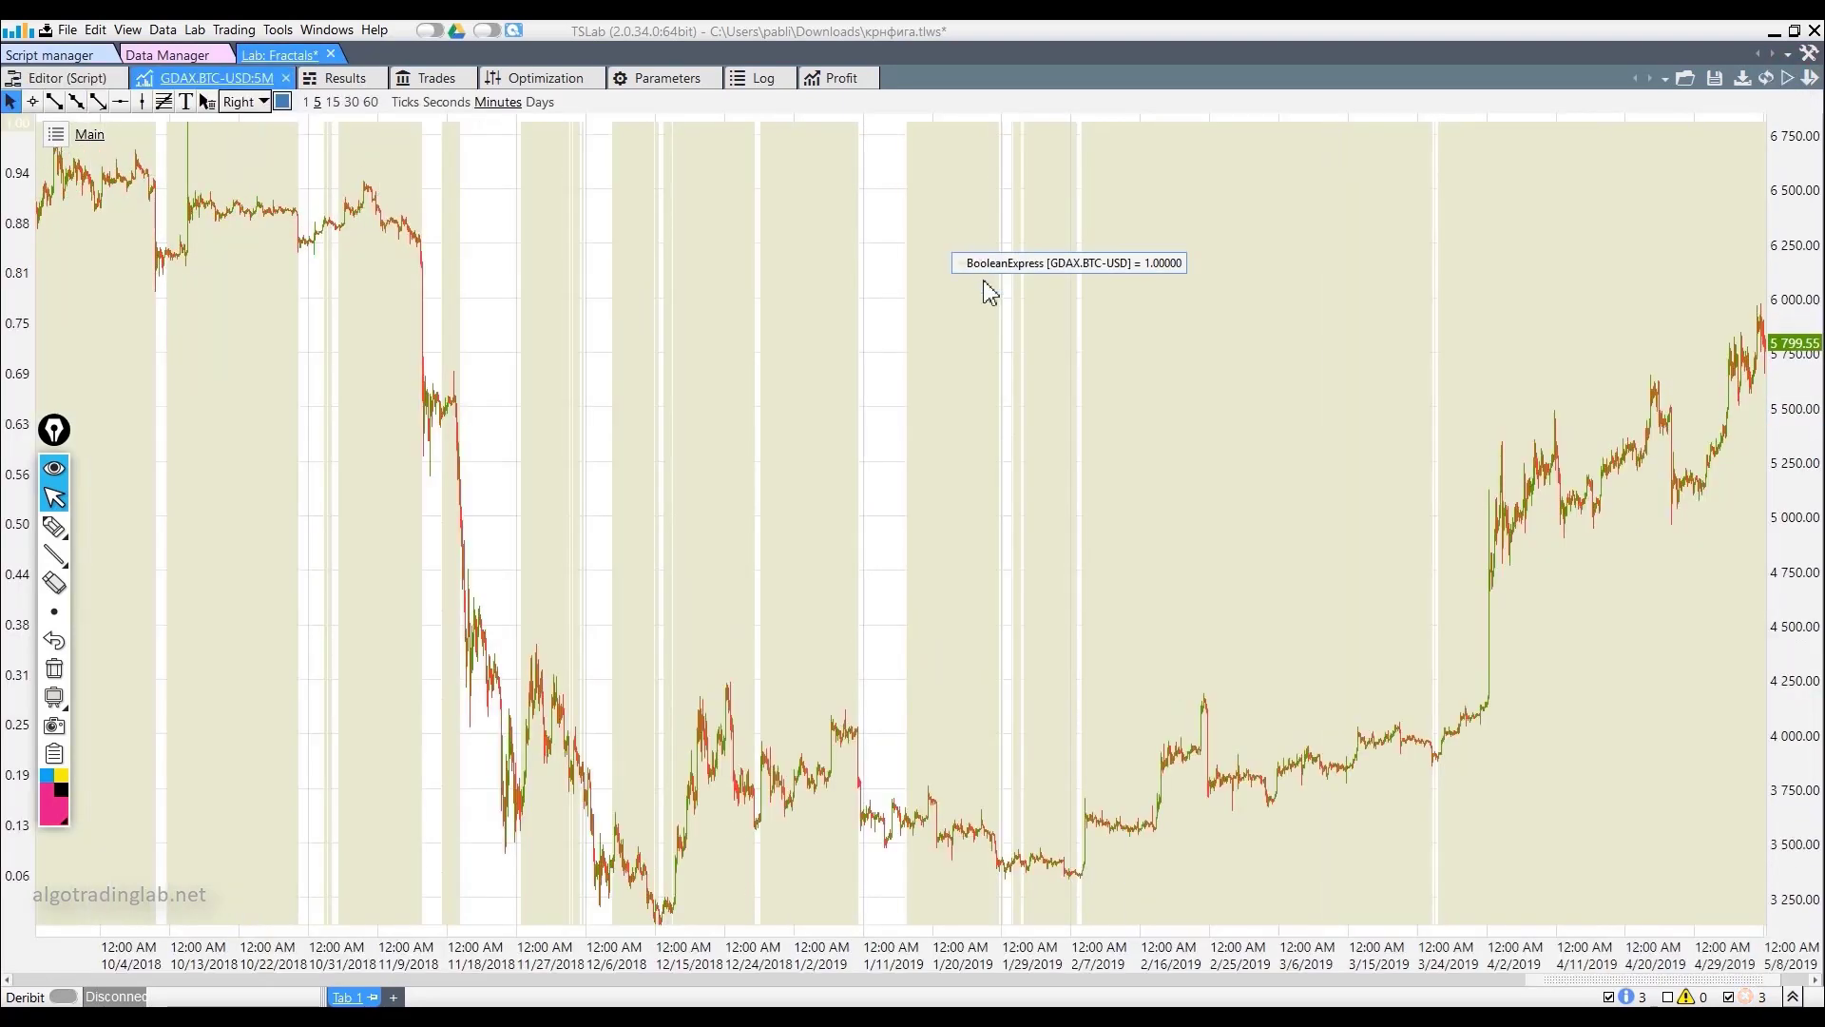
Plot FractalPRO on the Main pane with line thickness 2, run, and zoom out.
left_click(64, 78)
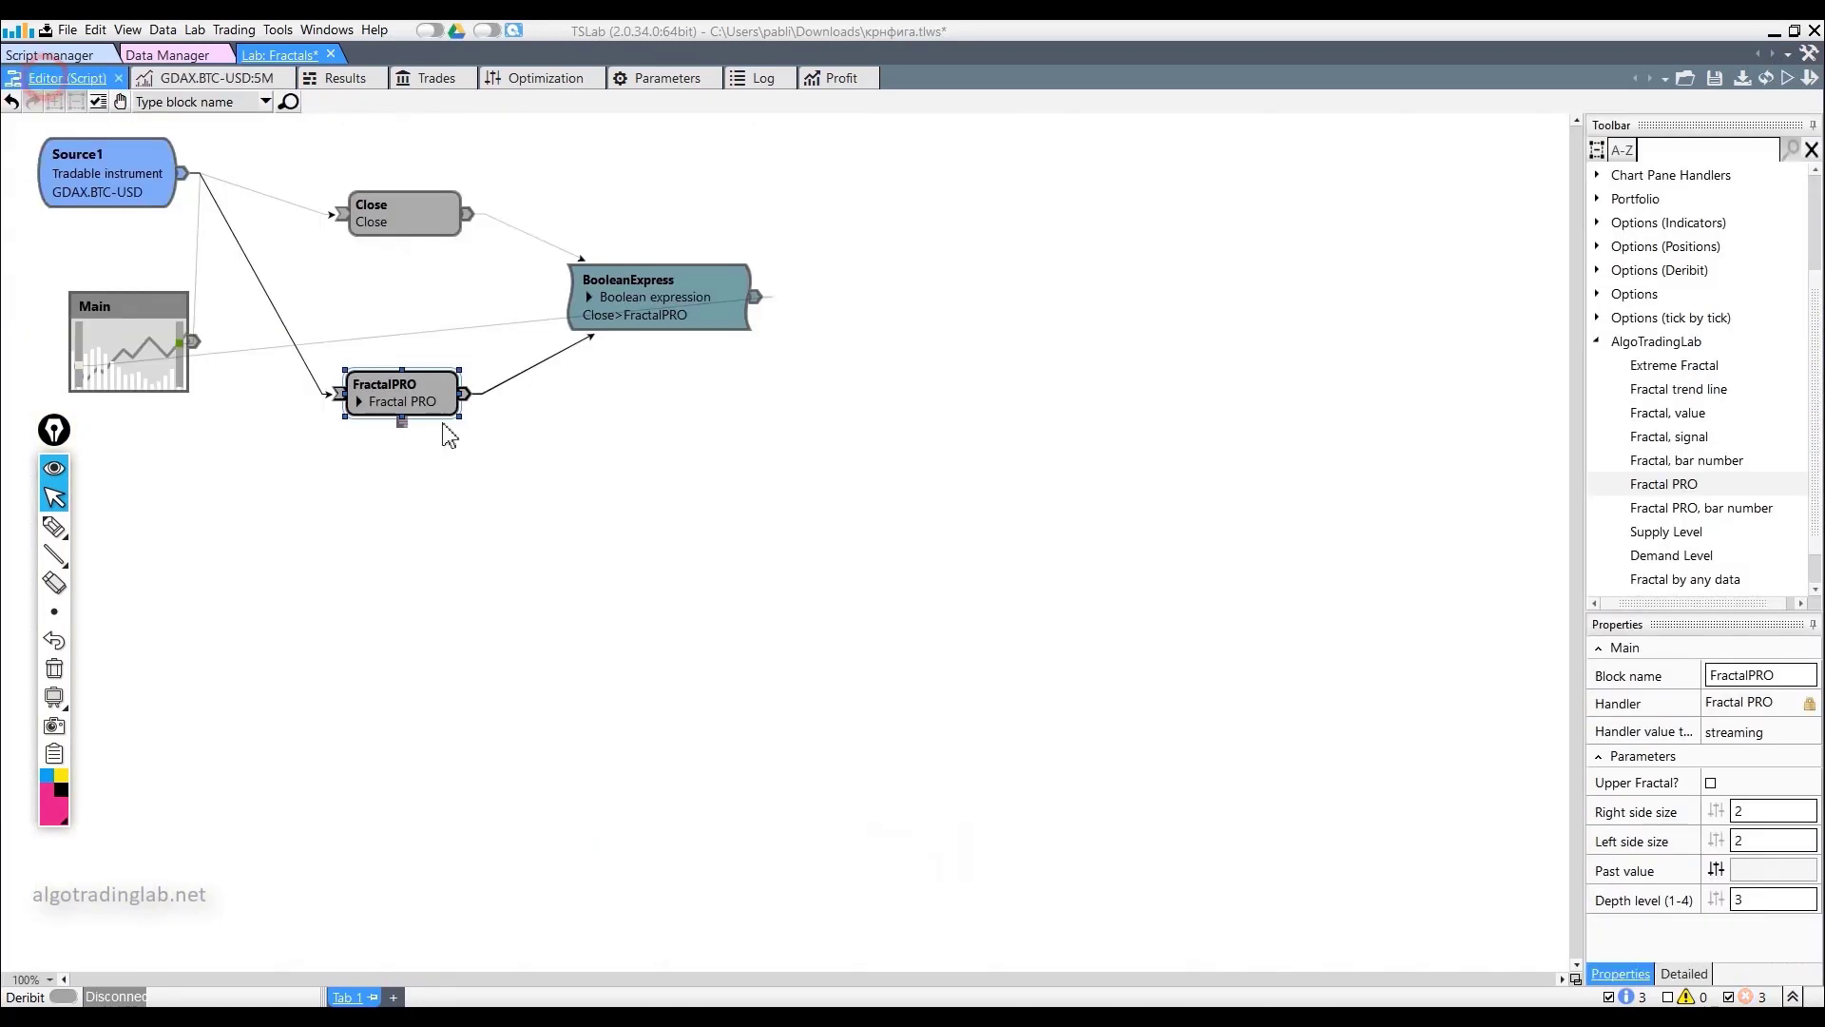
left_click_drag(473, 408, 178, 371)
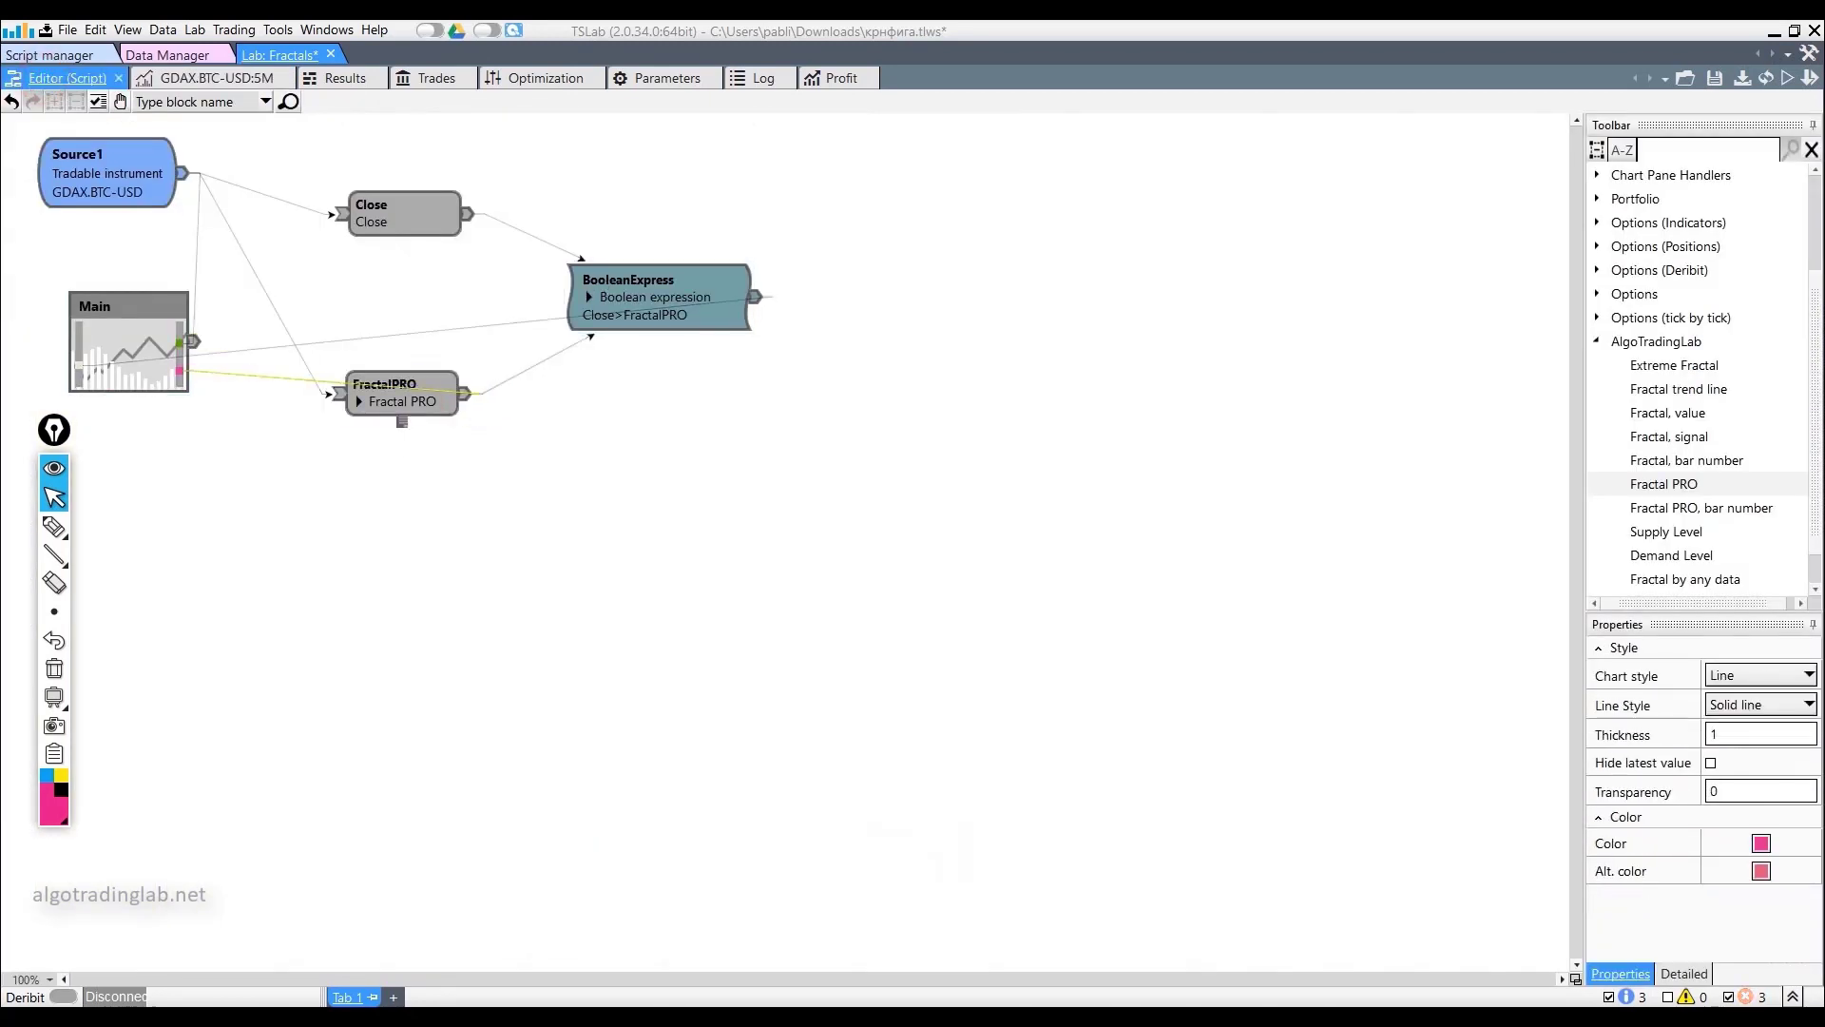
left_click(1741, 736)
key("ctrl+a")
left_click(1789, 80)
scroll(970, 475, "down", 2)
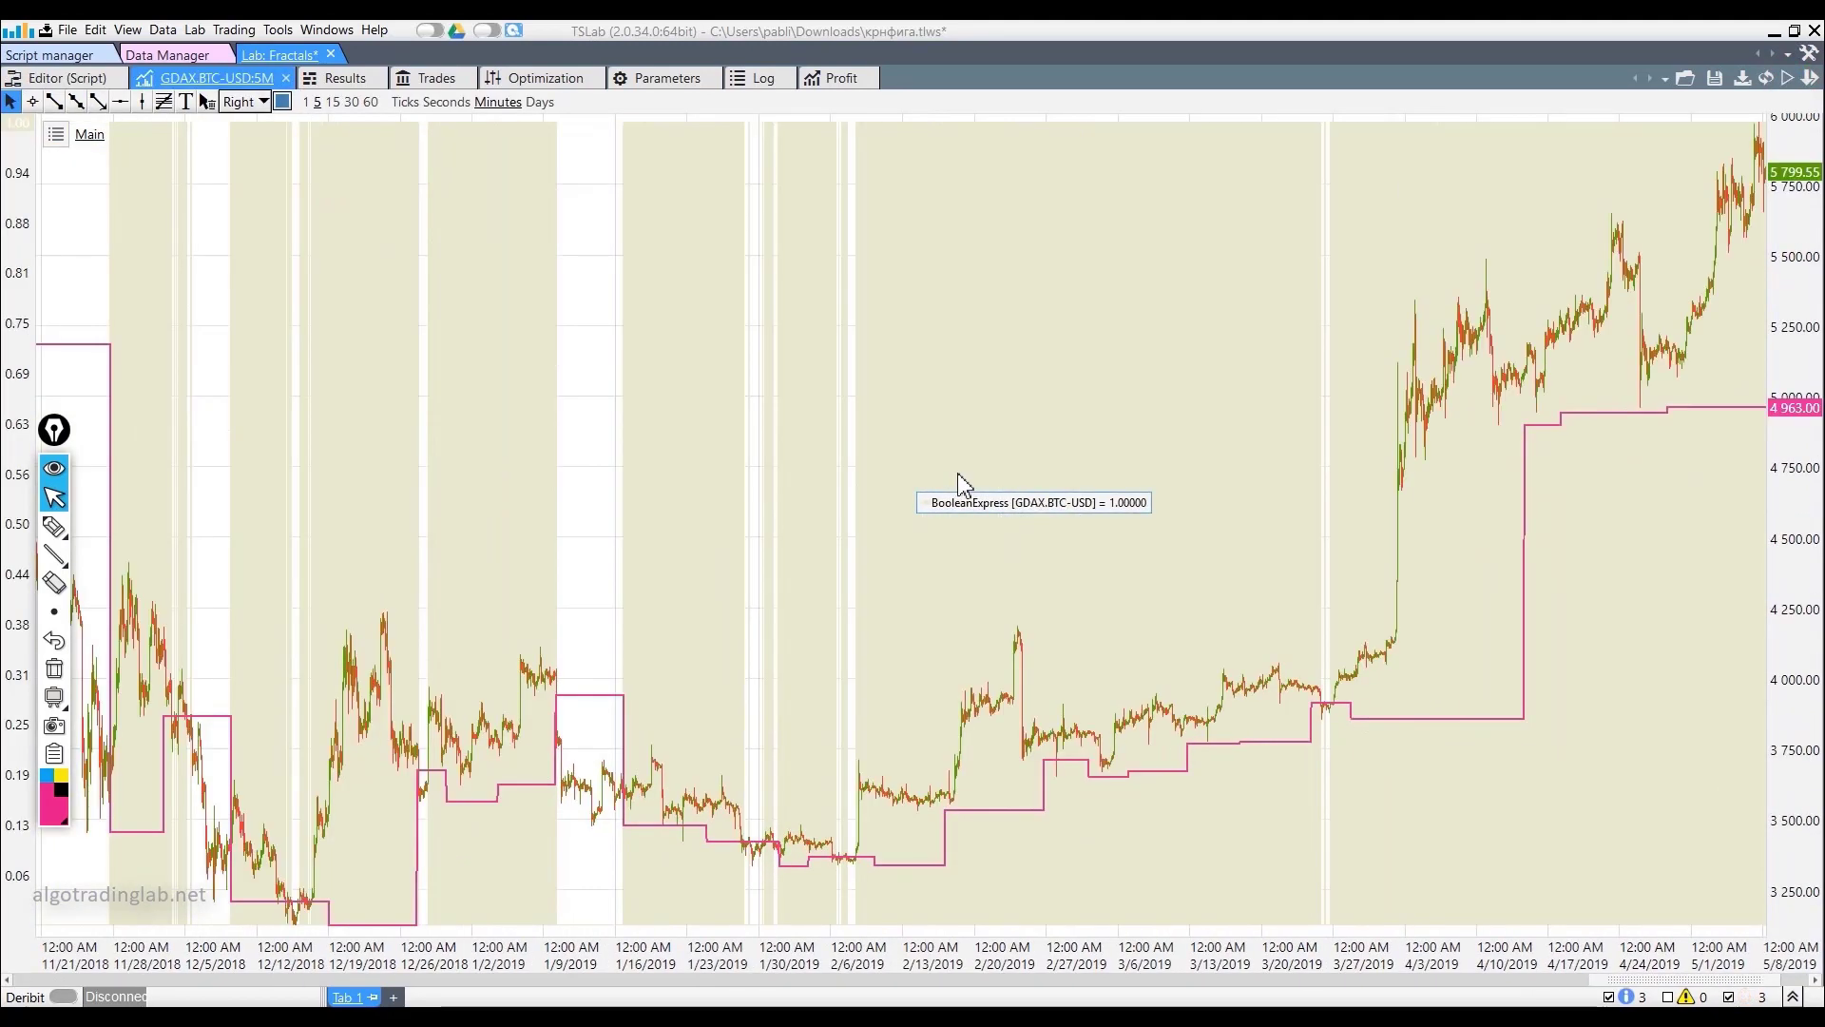
scroll(966, 460, "down", 1)
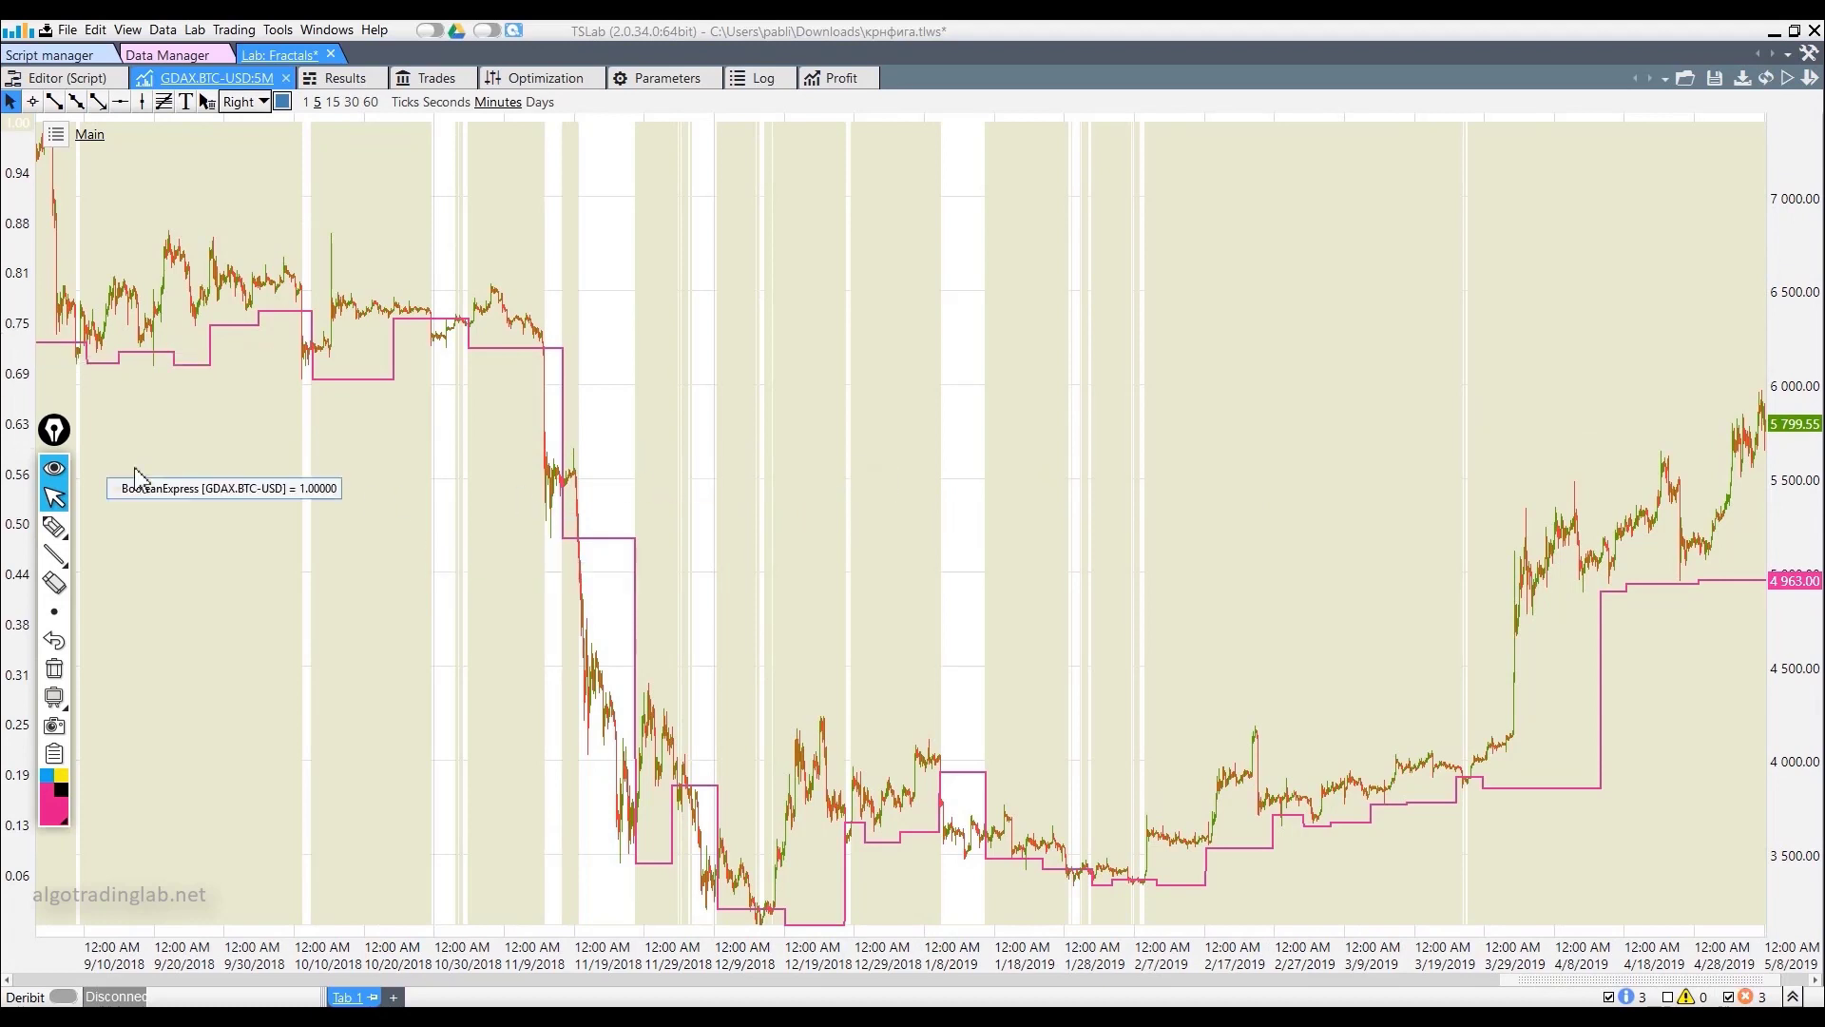
Circle the price drops near 11/9, 11/19 and 12/9/2018 with the freehand pen.
left_click(54, 526)
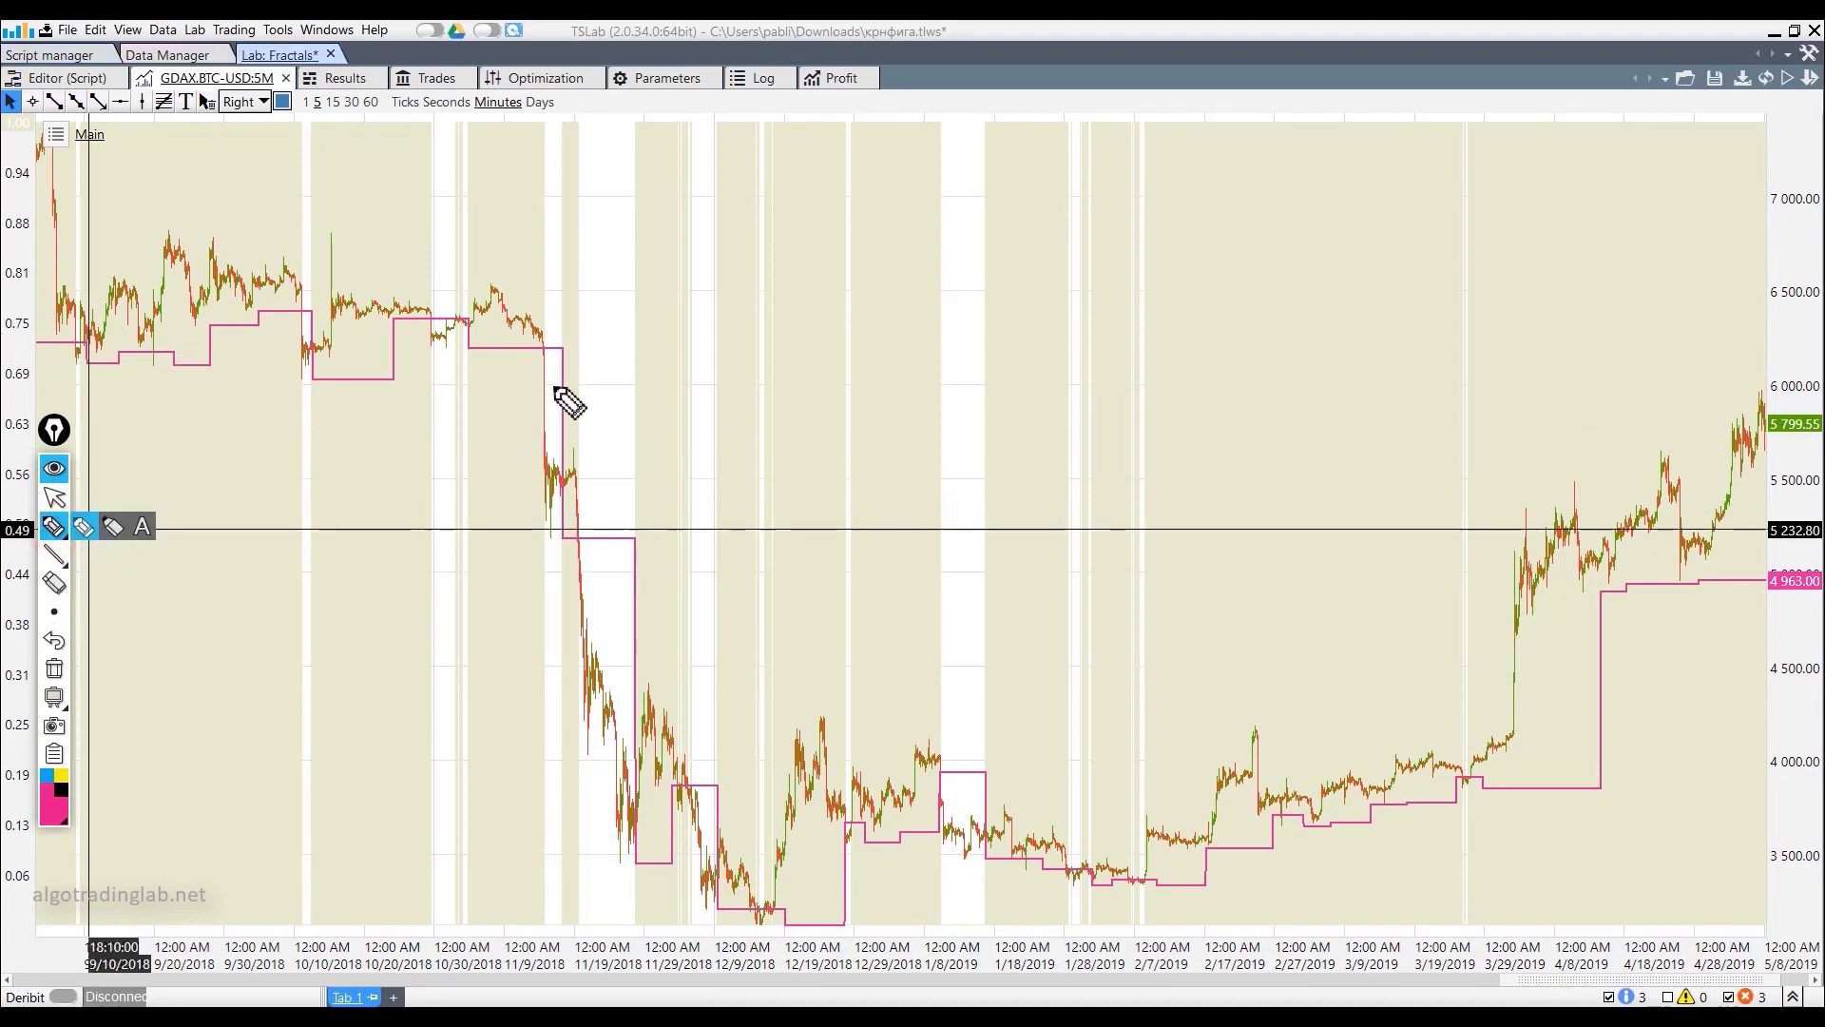
mouse_move(551, 367)
left_mouse_down()
mouse_move(514, 451)
mouse_move(555, 382)
left_mouse_up()
mouse_move(591, 545)
left_mouse_down()
mouse_move(597, 787)
mouse_move(608, 596)
left_mouse_up()
left_click_drag(695, 785, 713, 819)
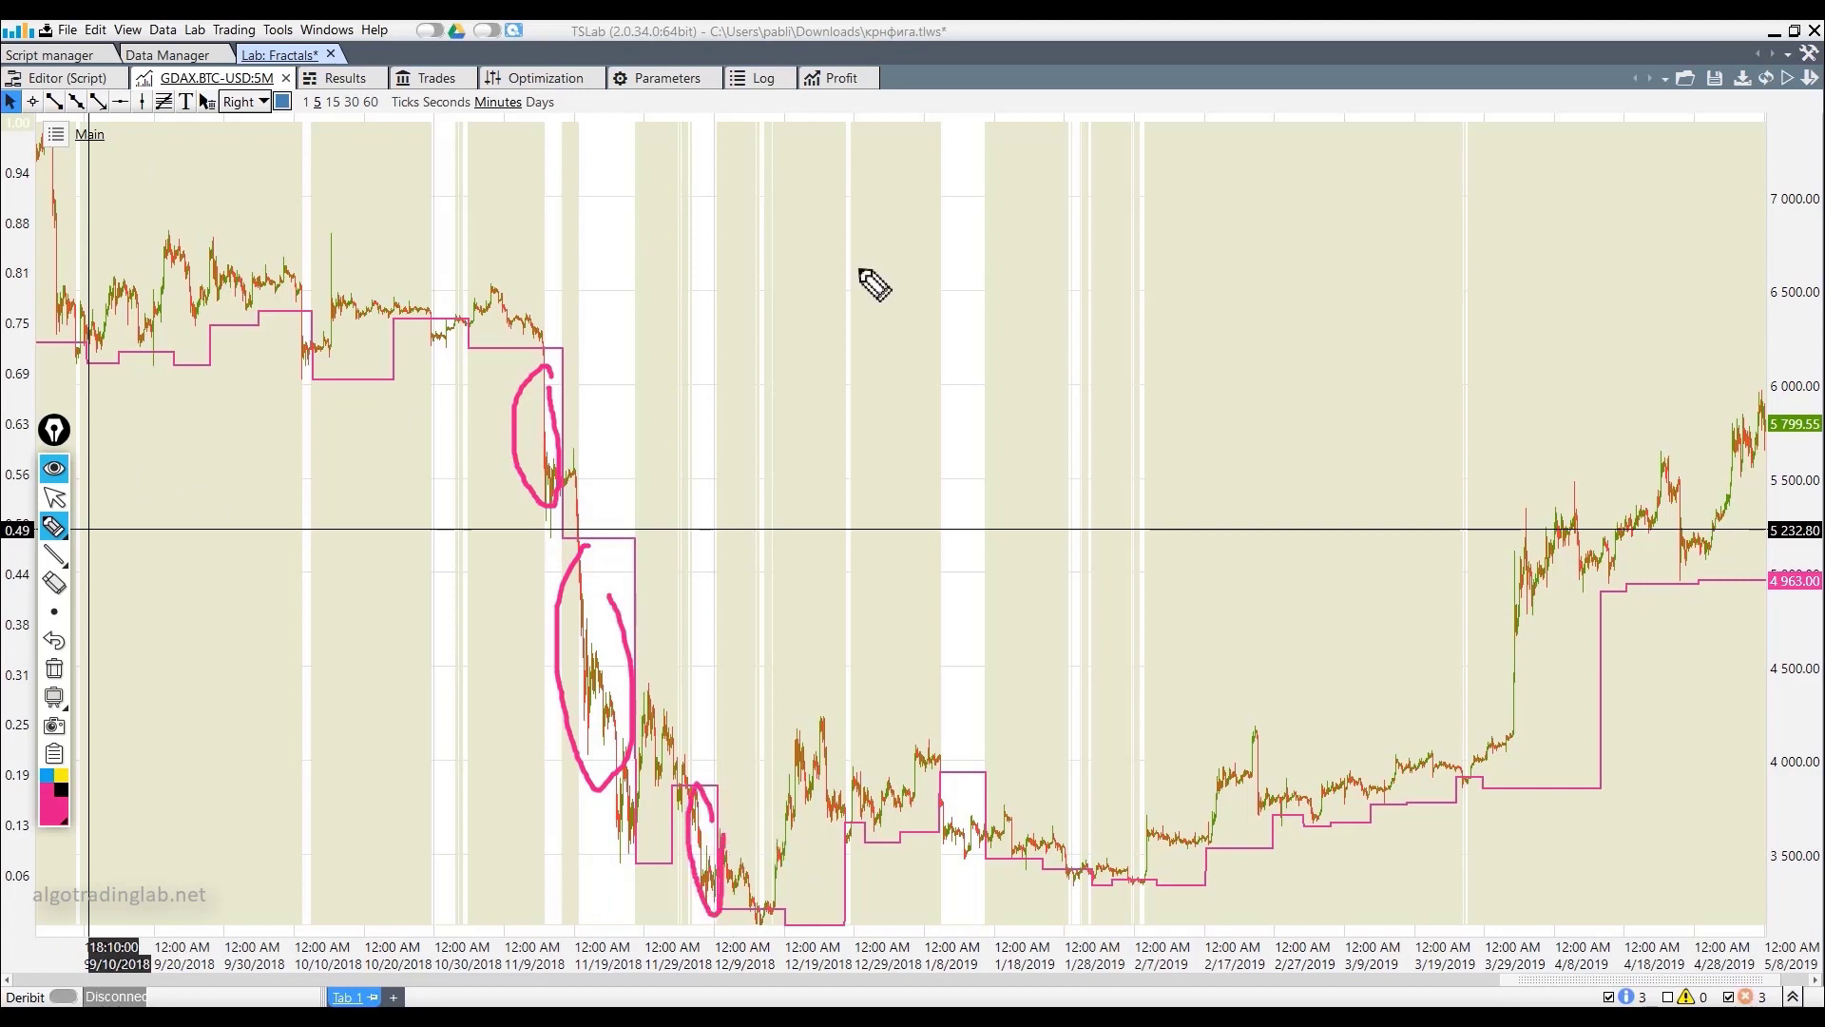
left_click(54, 525)
left_click(54, 497)
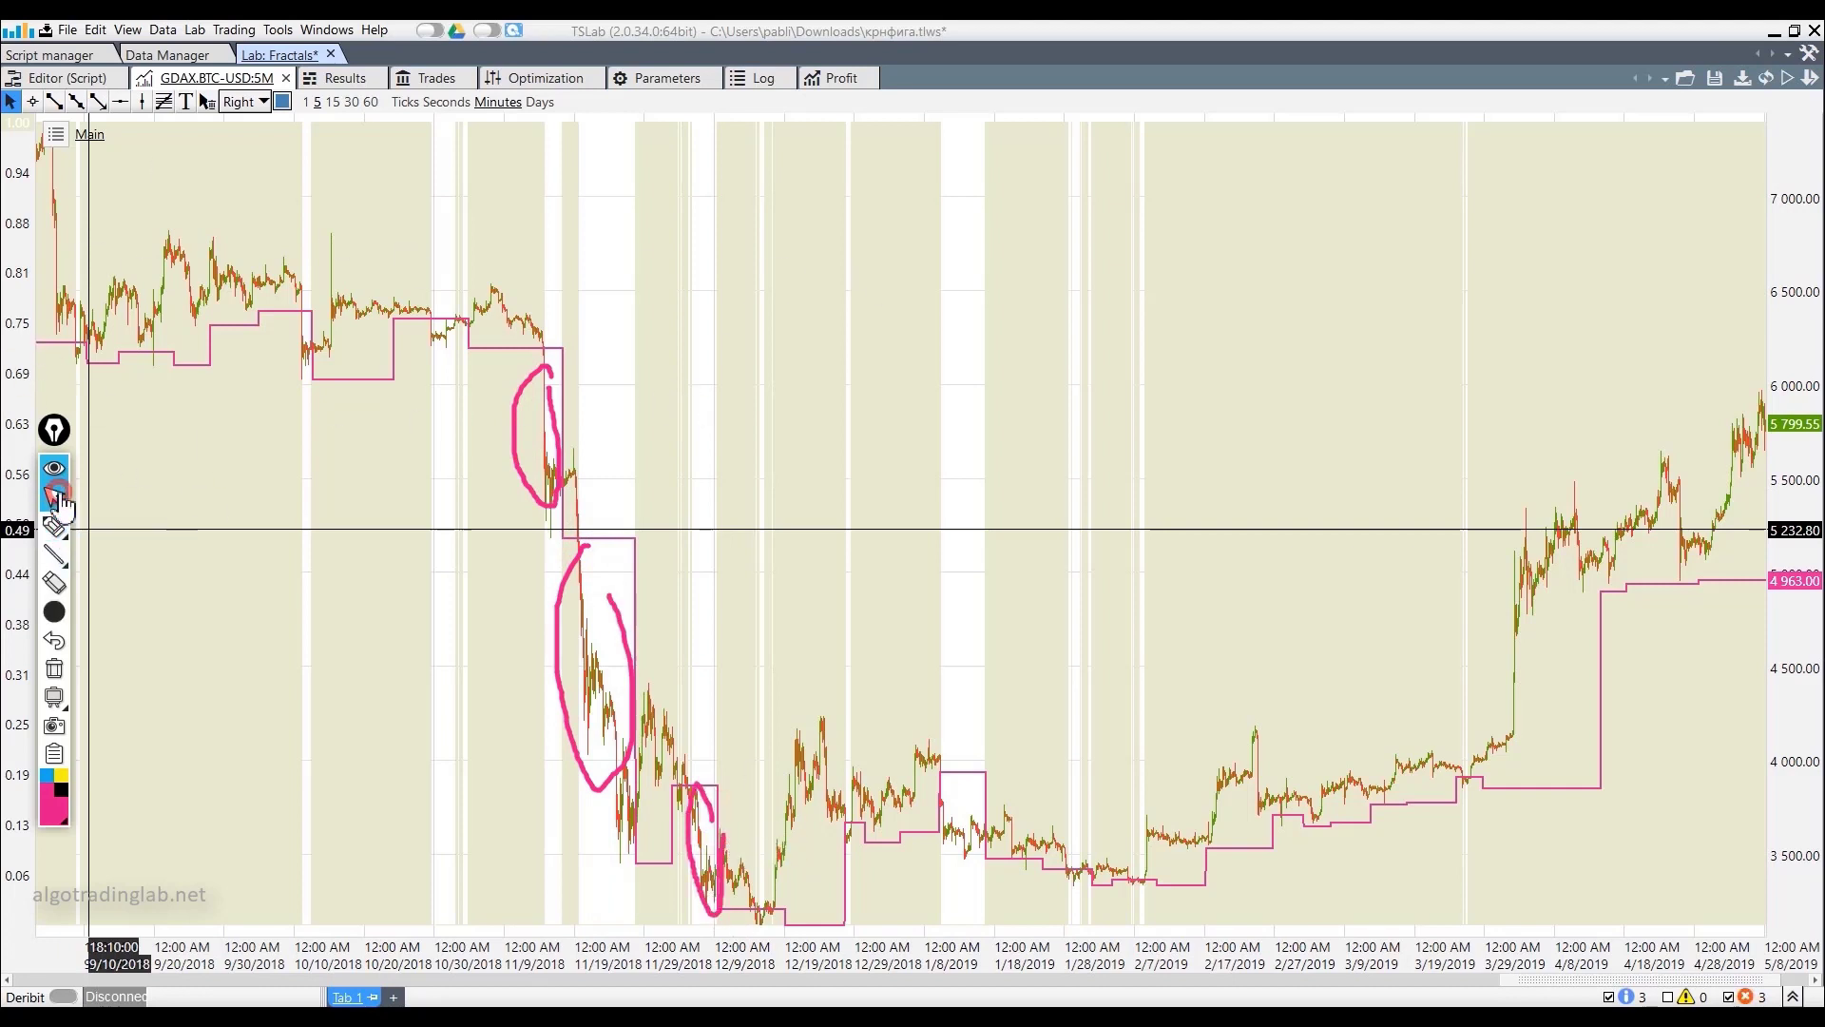
left_click(67, 78)
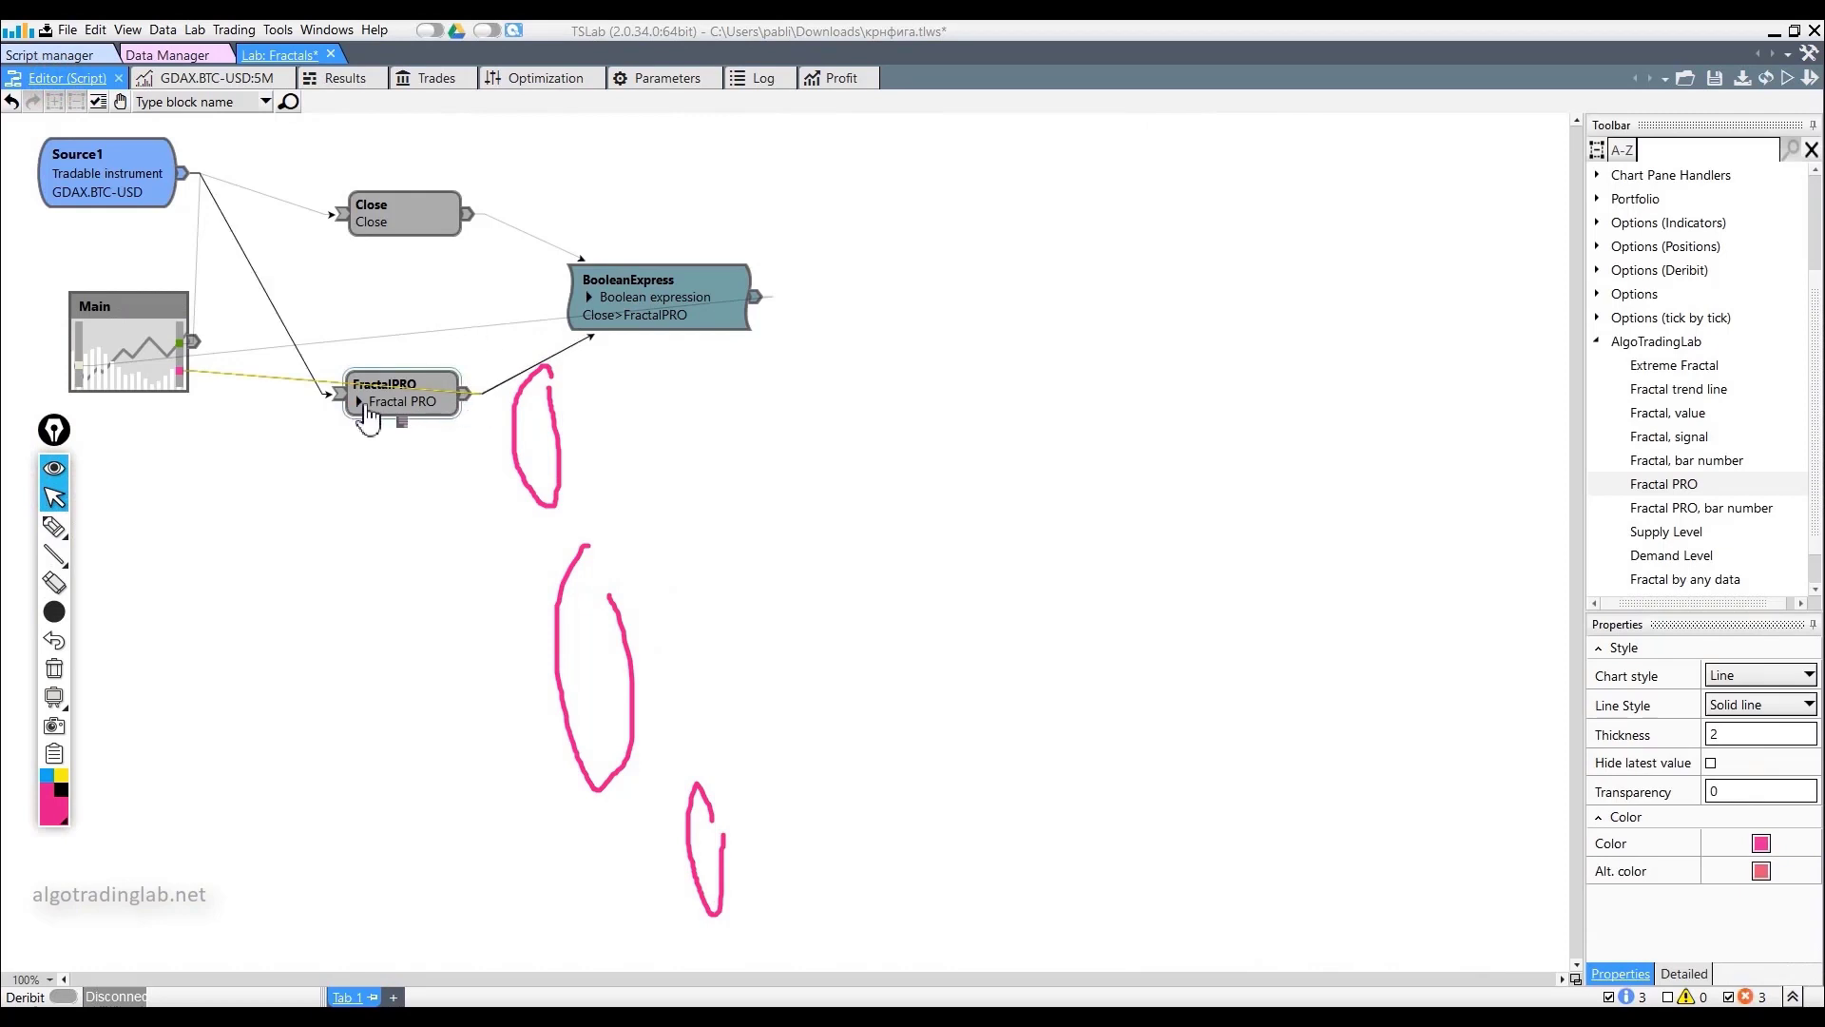
Clear the freehand annotations and switch FractalPRO to upper fractals.
left_click(55, 668)
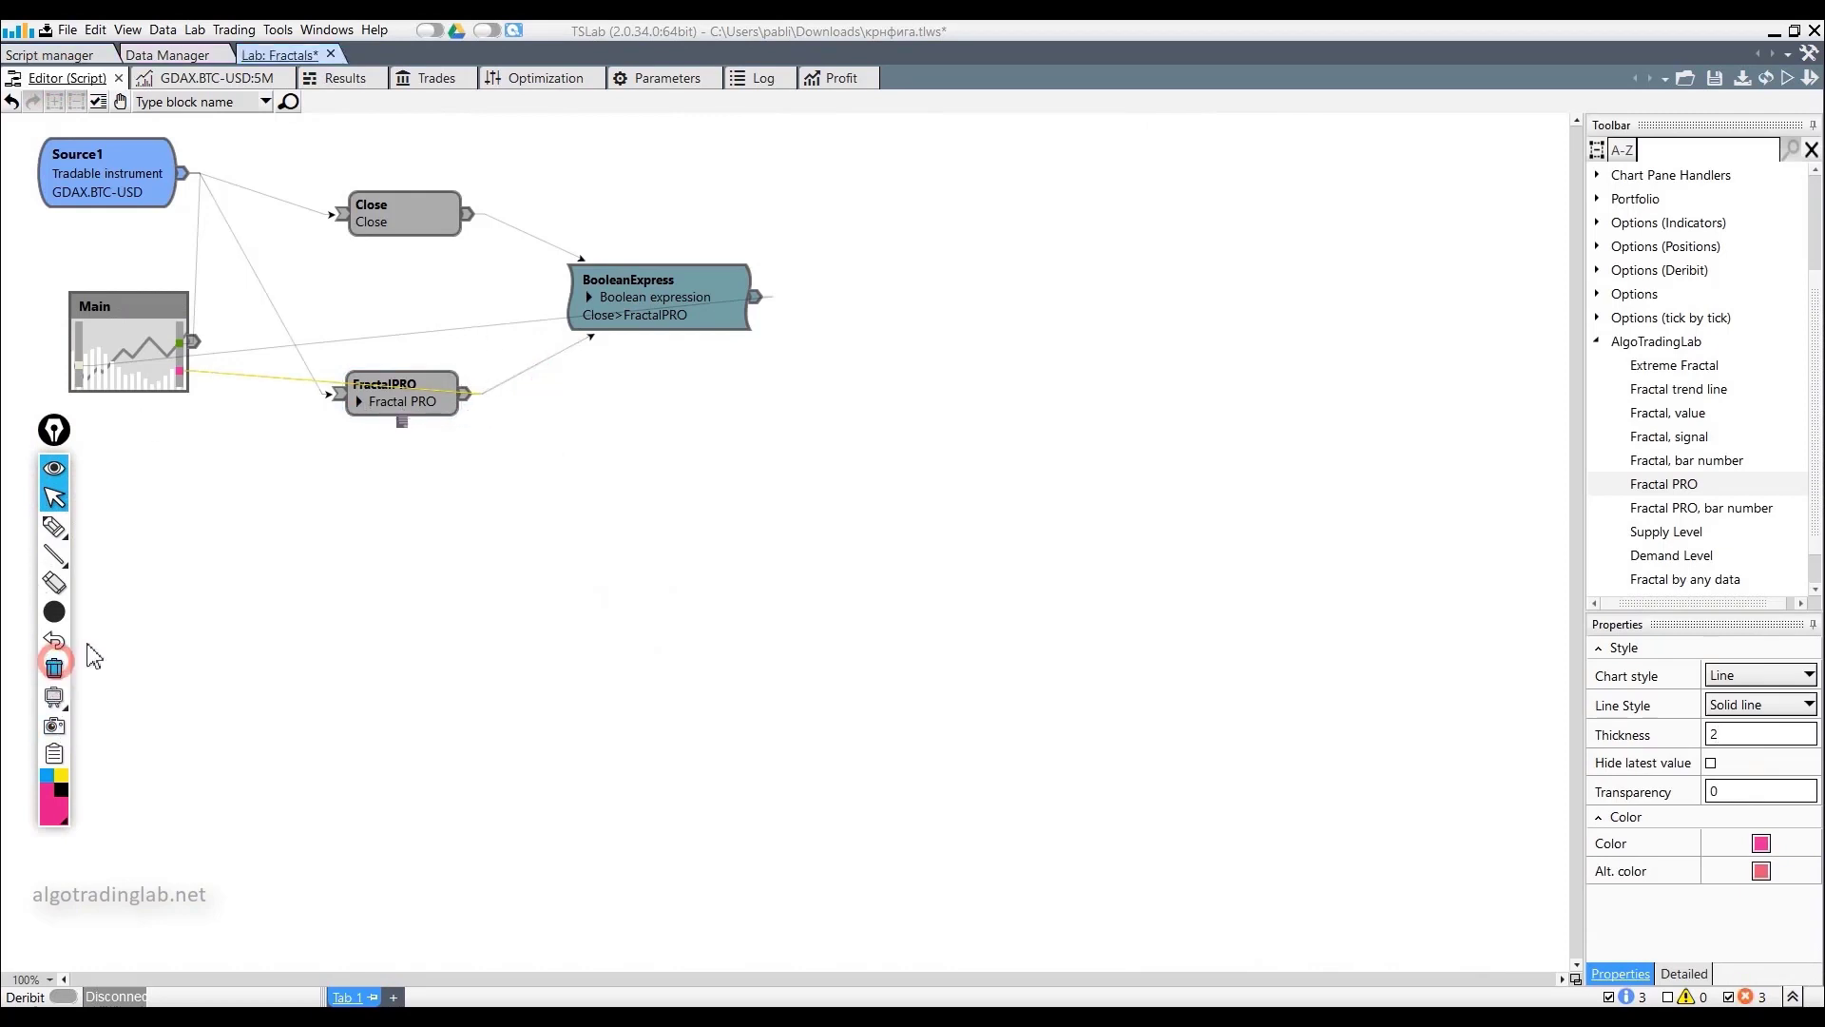
left_click(422, 404)
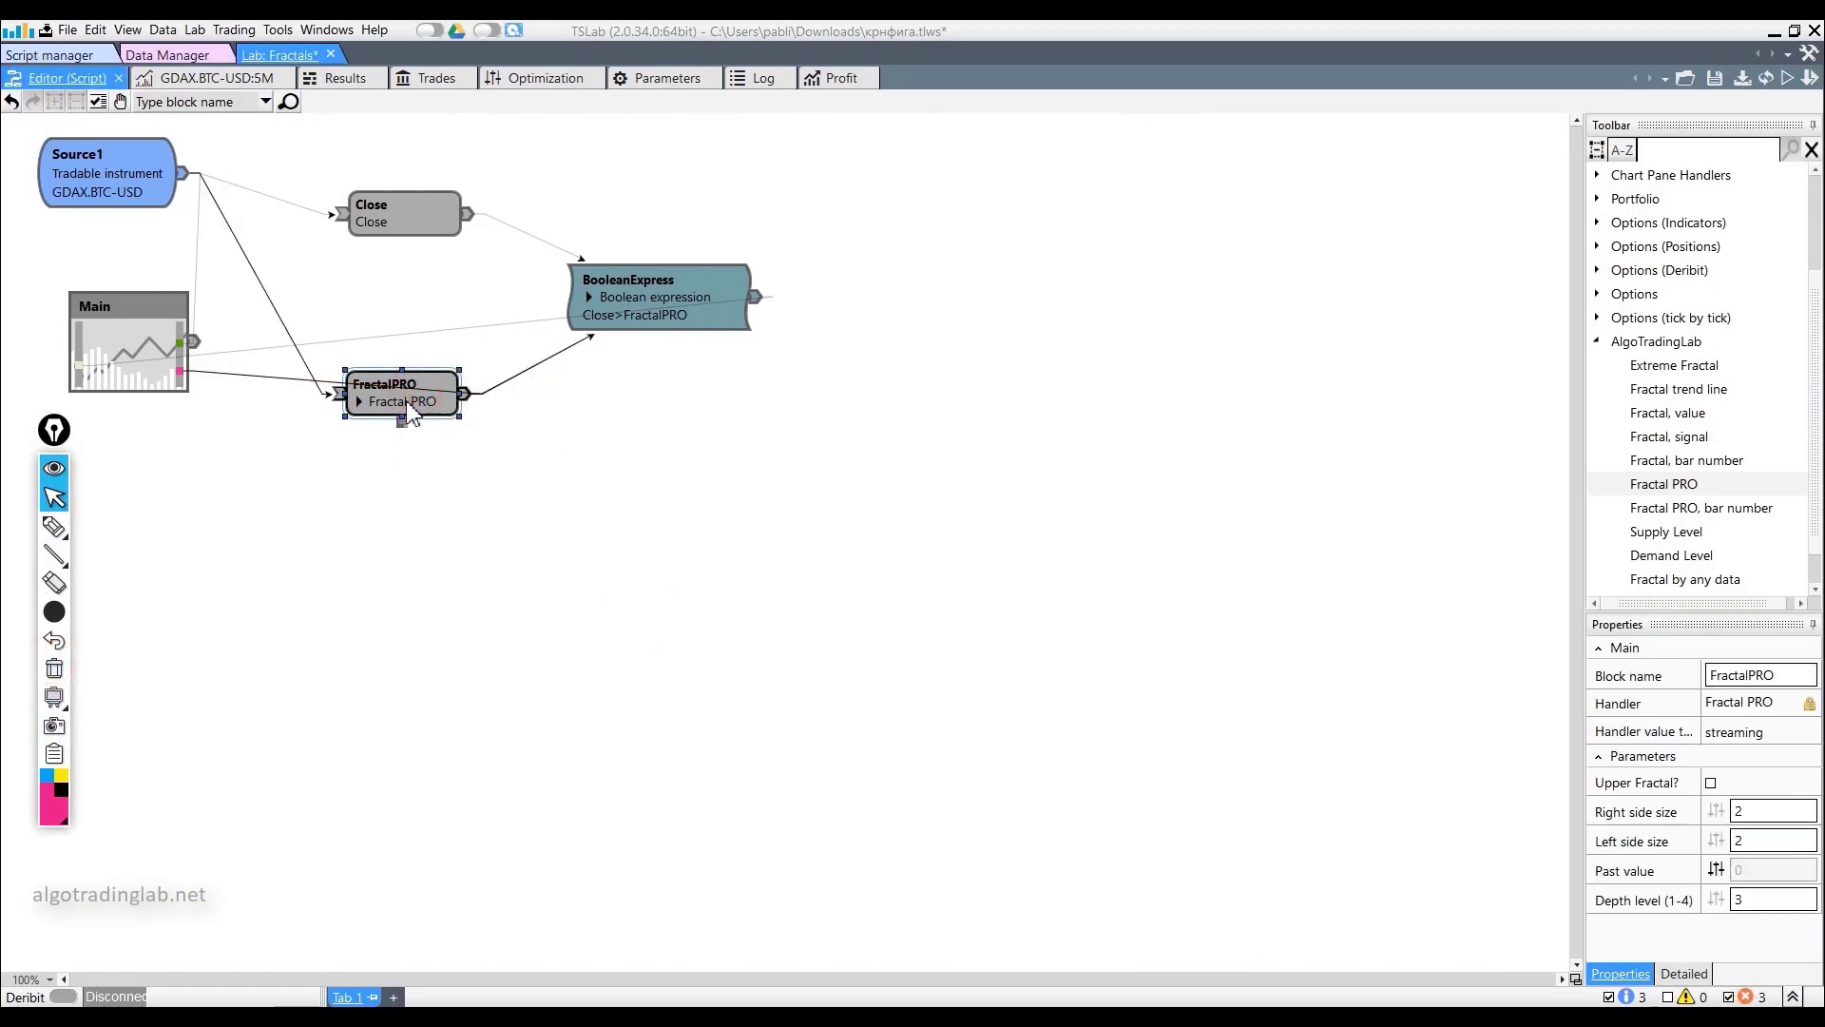
double_click(408, 405)
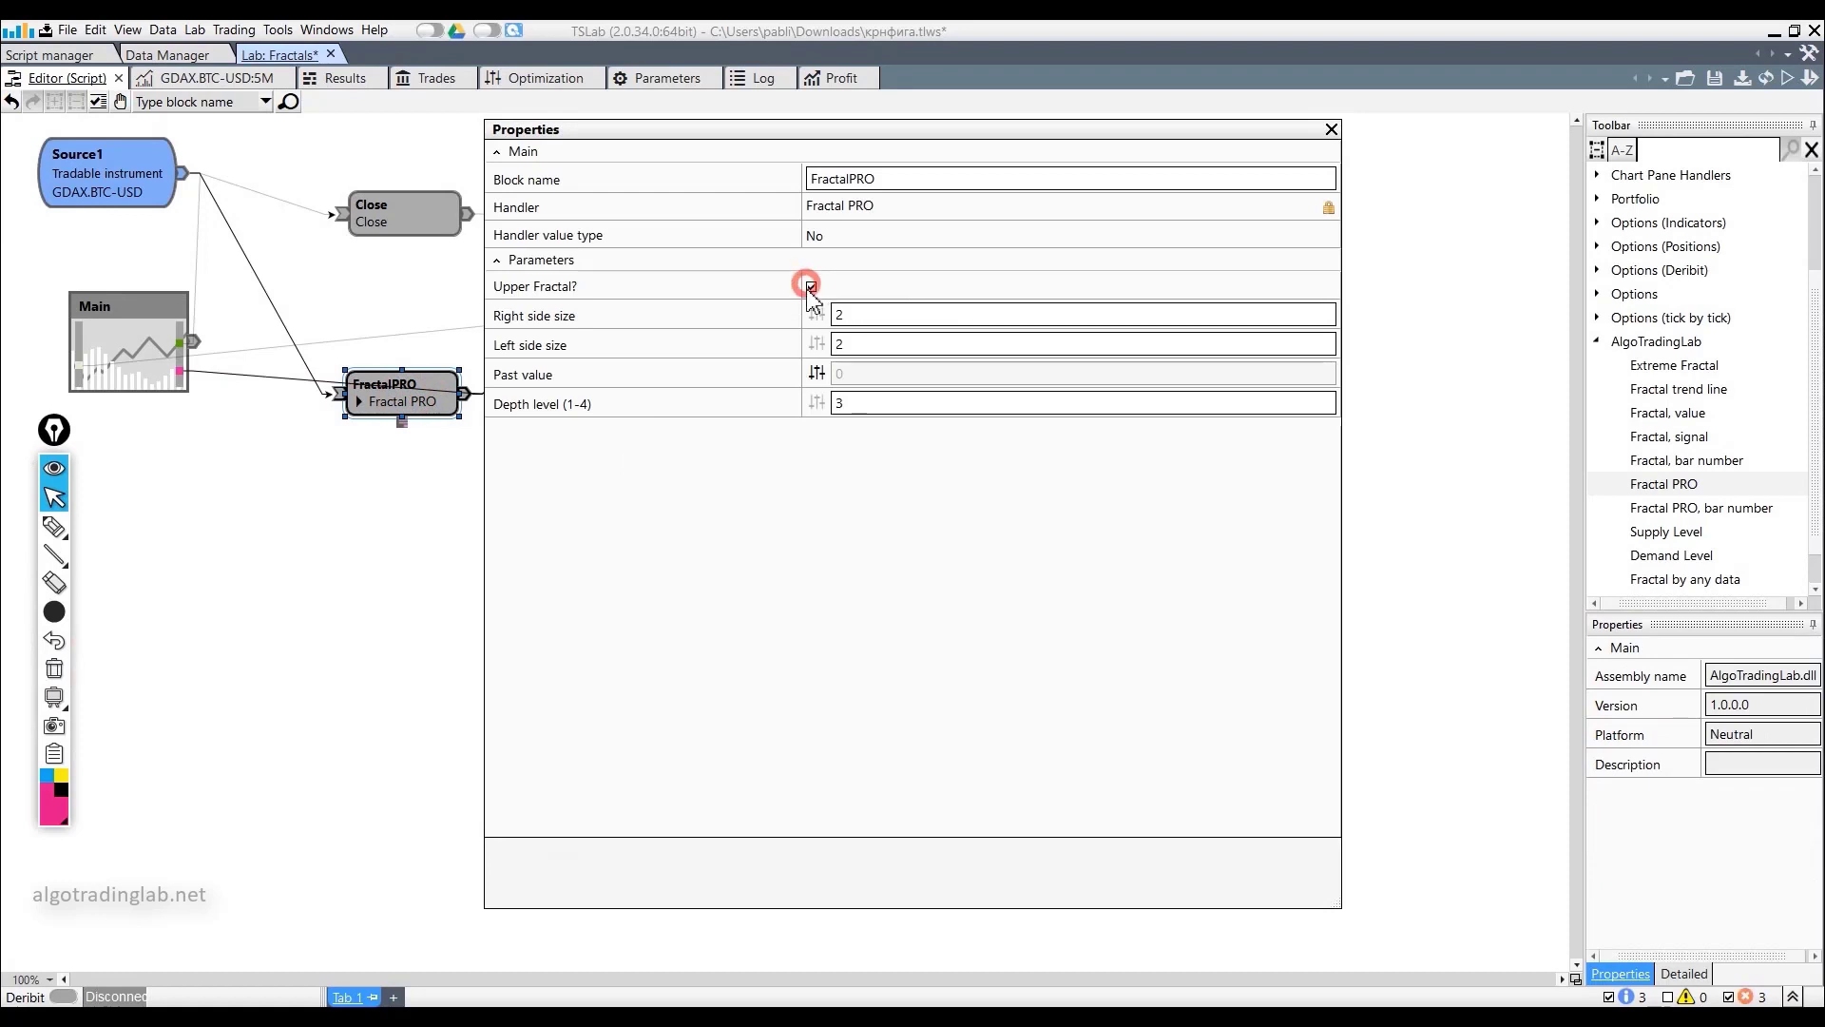
left_click(1332, 127)
Change the BooleanExpress condition from Close>FractalPRO to Close<FractalPRO.
left_click(686, 263)
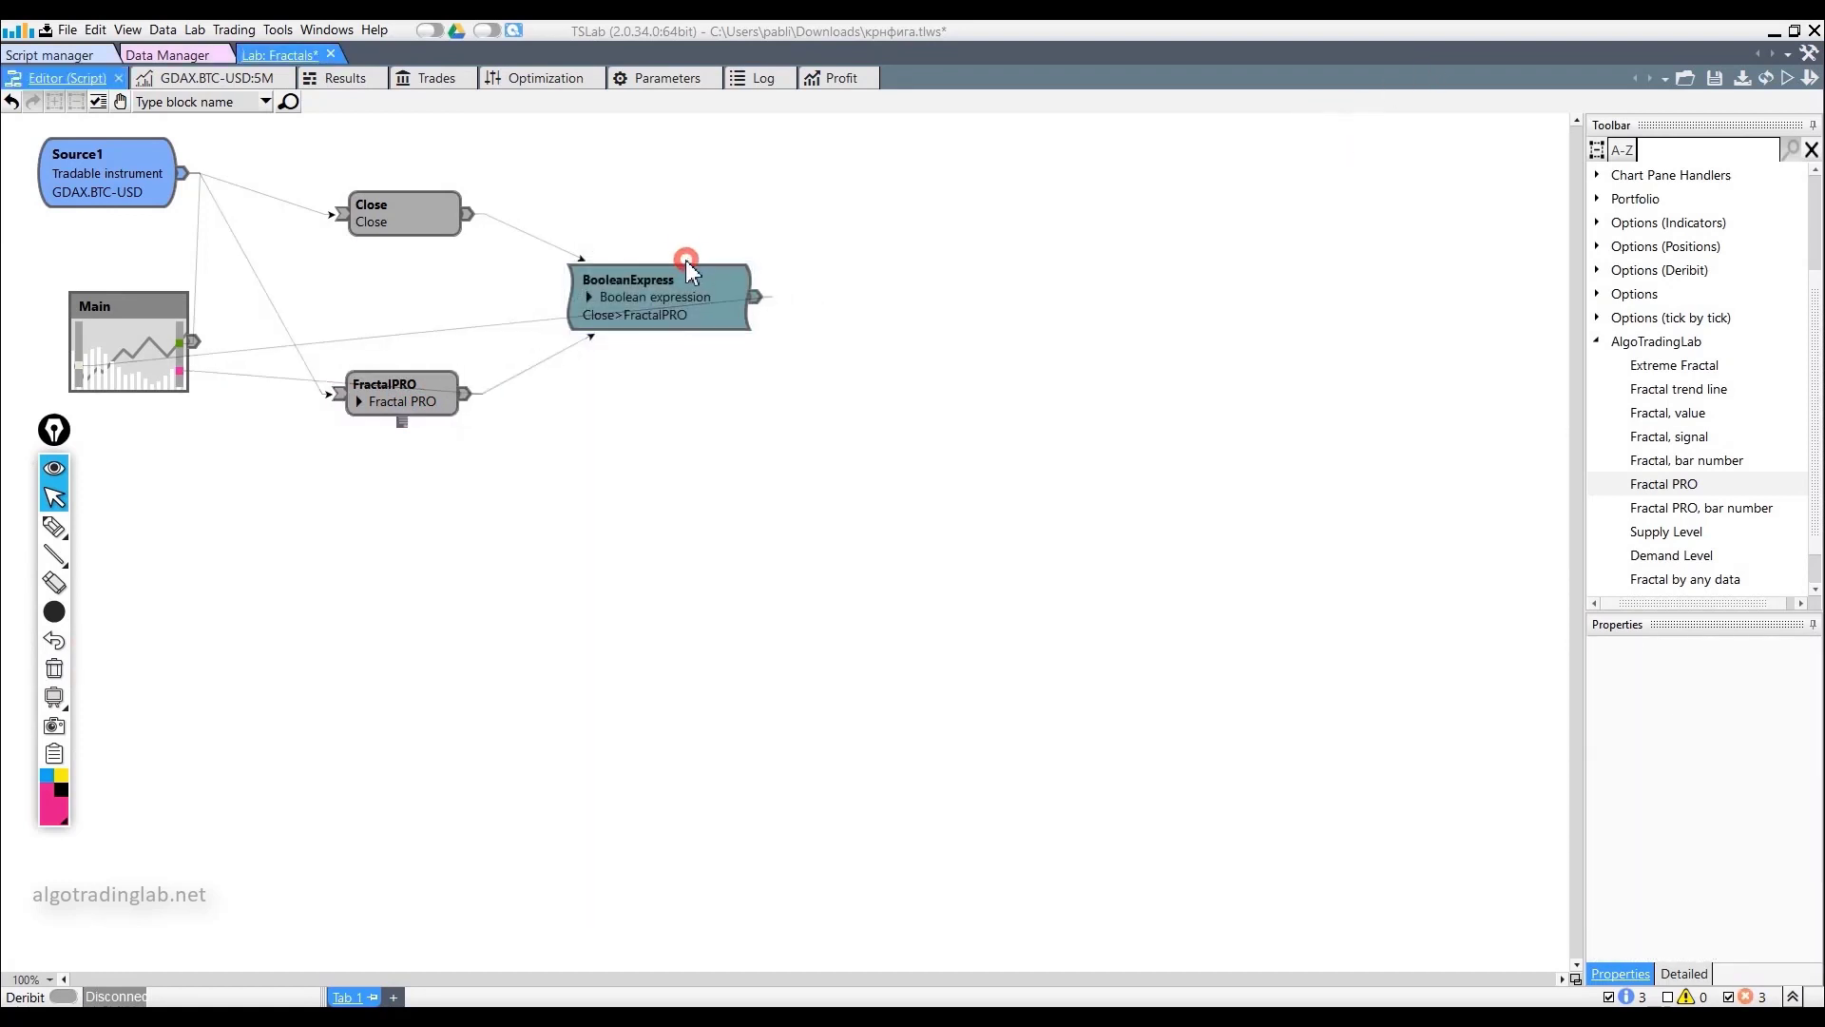
double_click(687, 263)
left_click(541, 242)
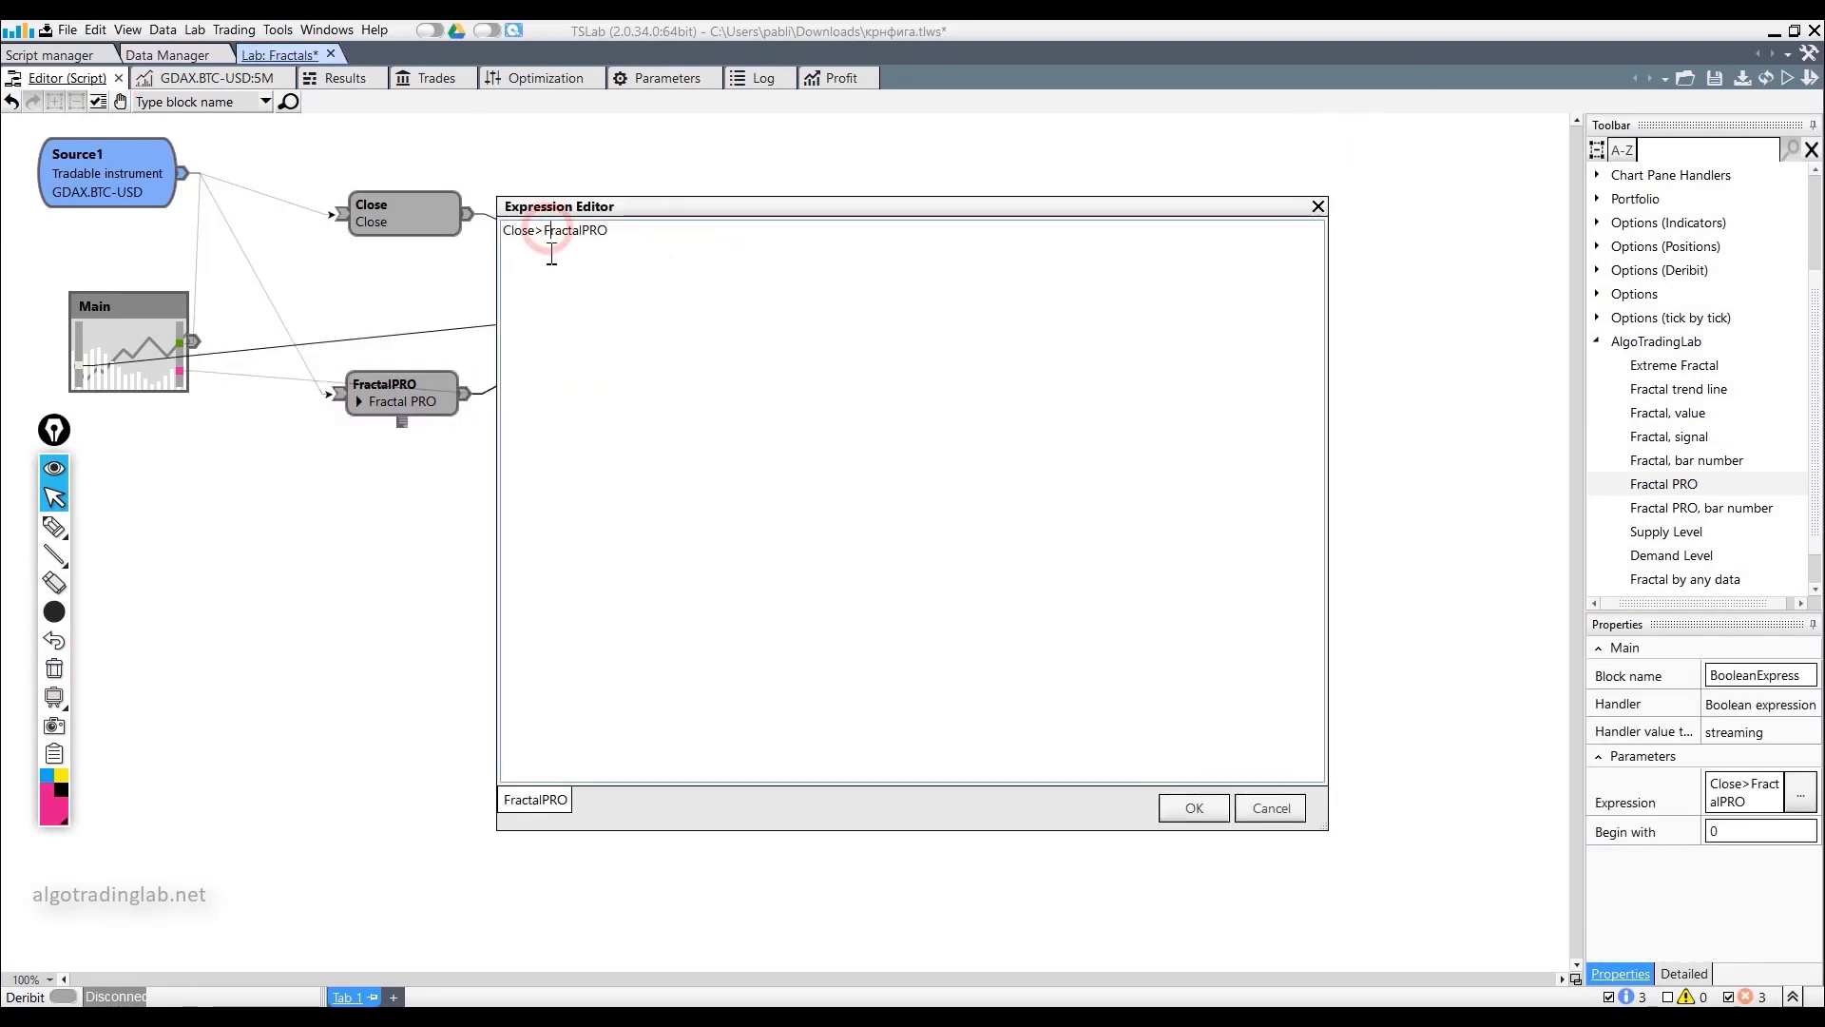
key("BackSpace")
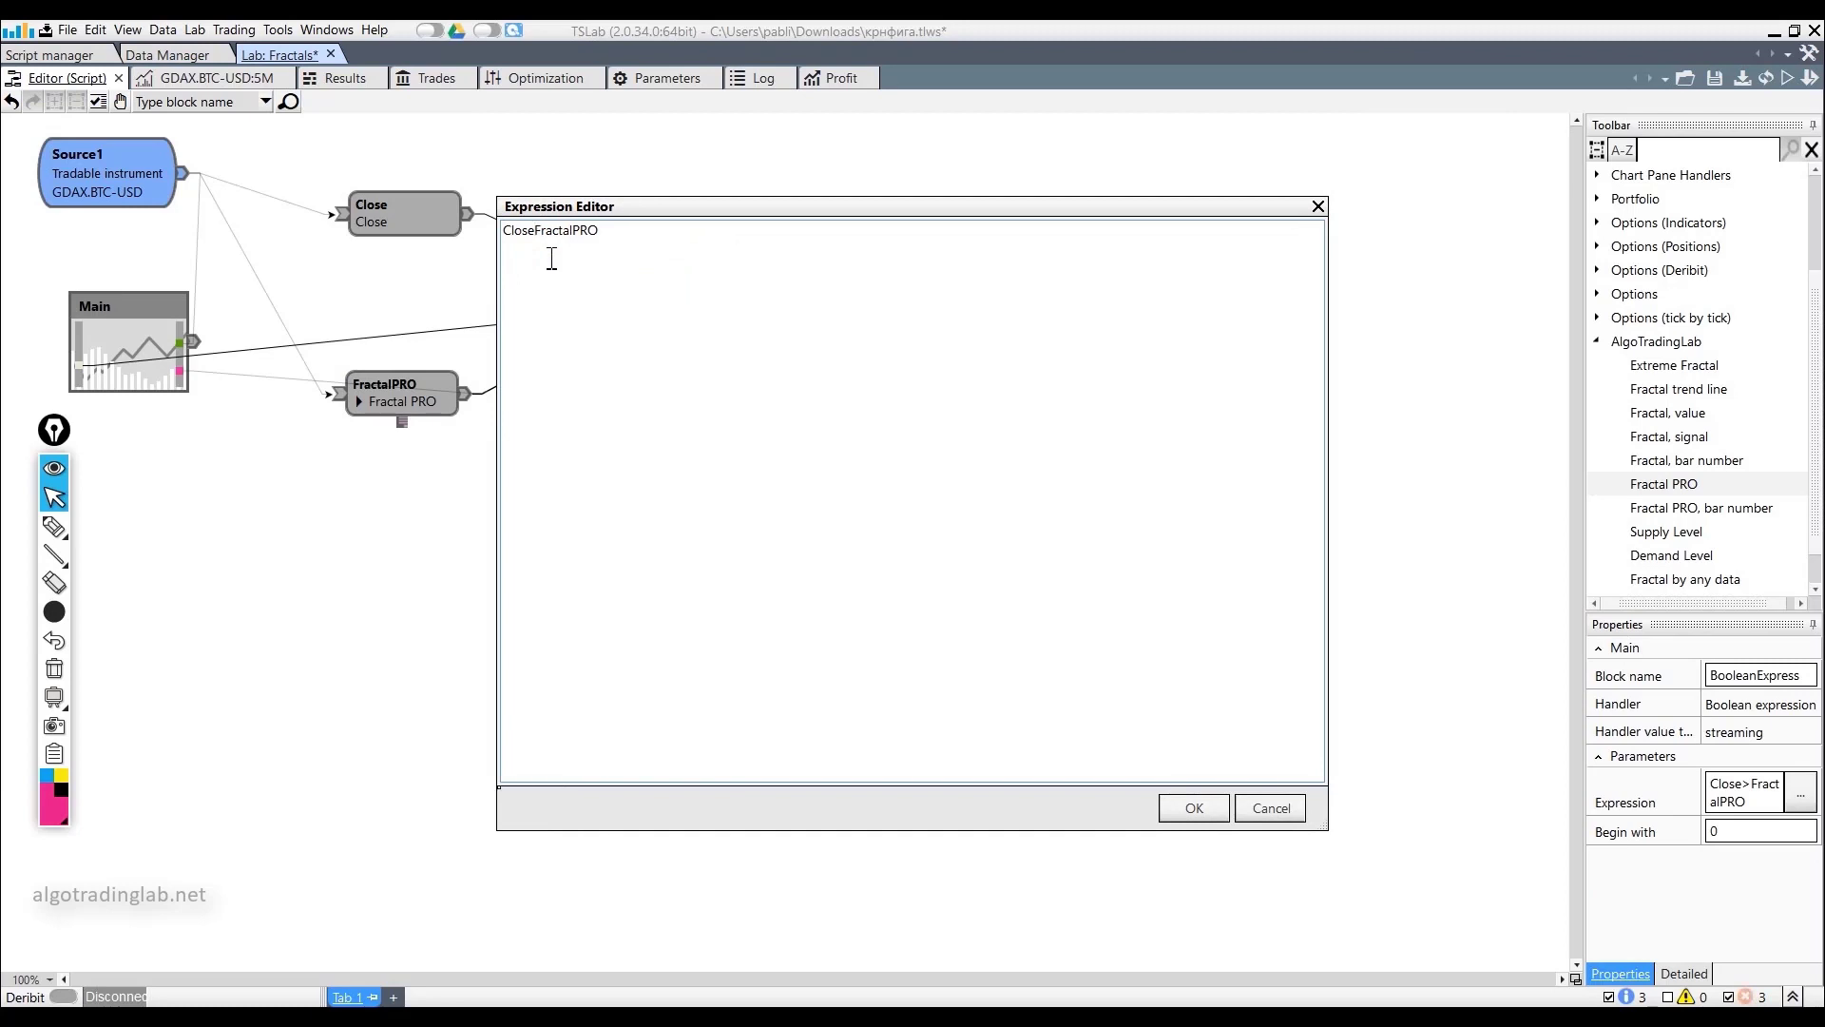
type("б")
key("BackSpace")
type("<")
left_click(1195, 805)
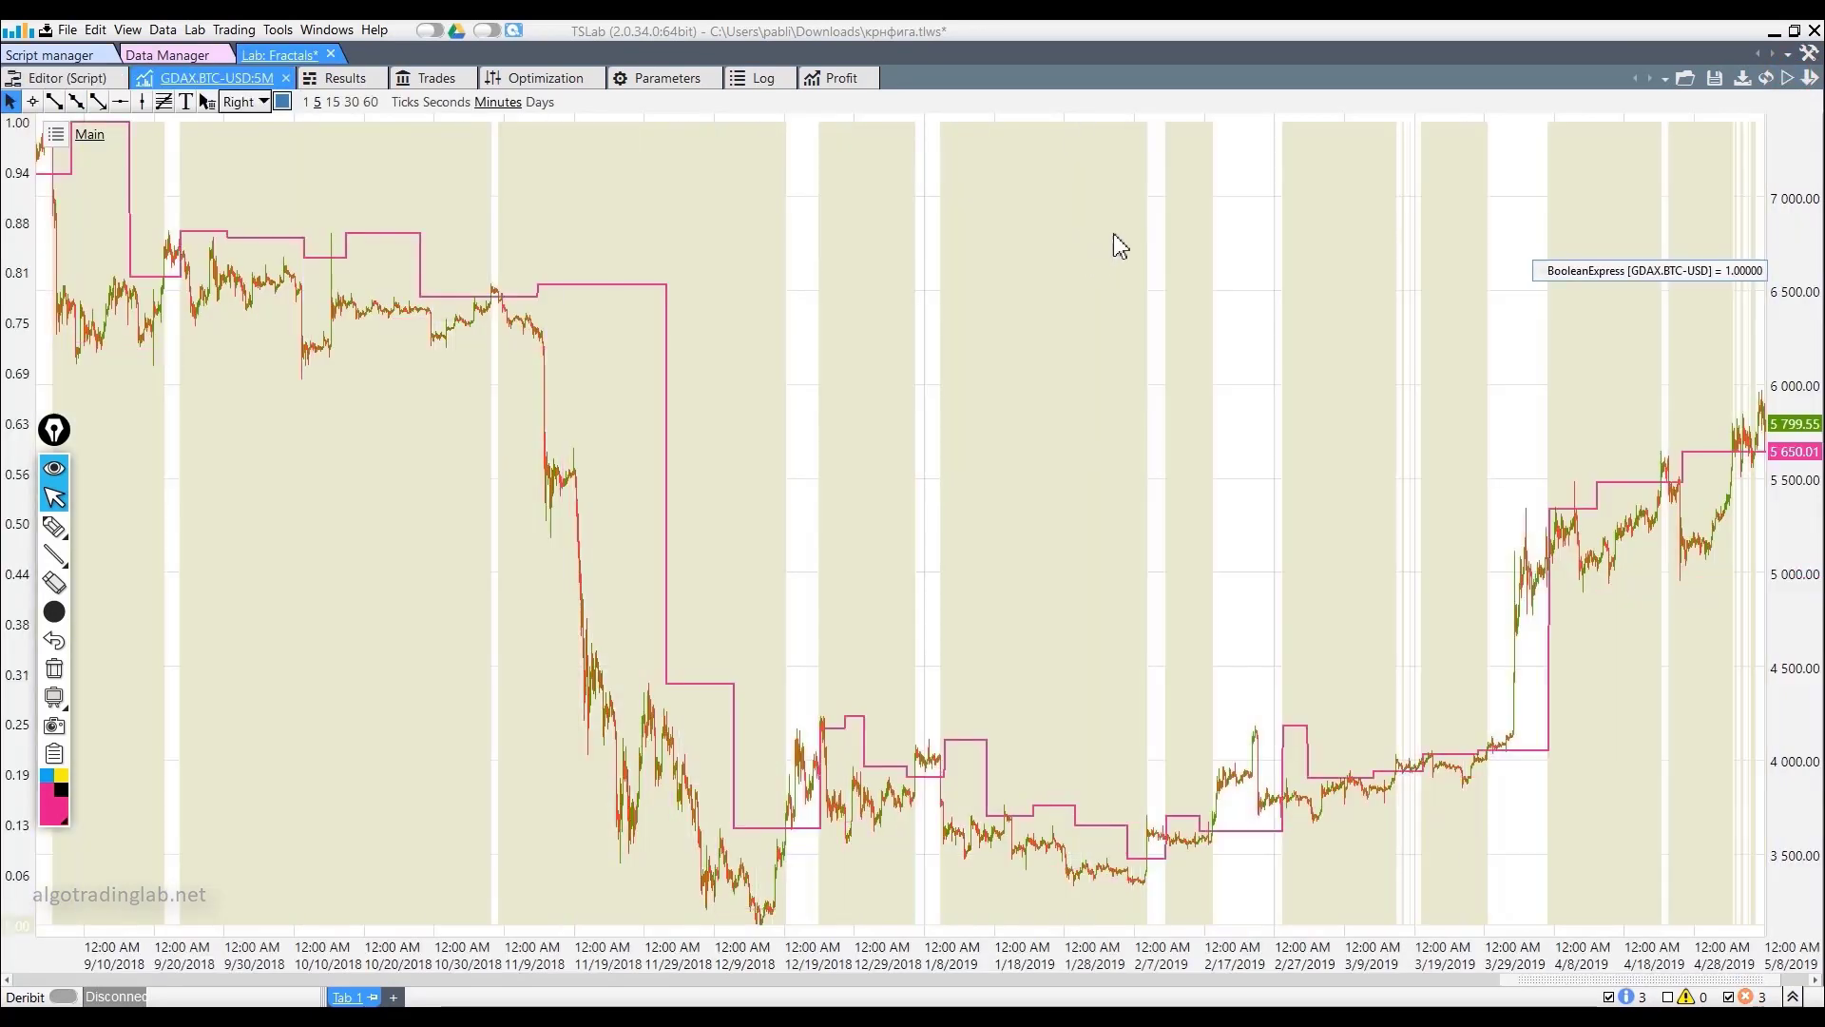
scroll(1107, 247, "down", 2)
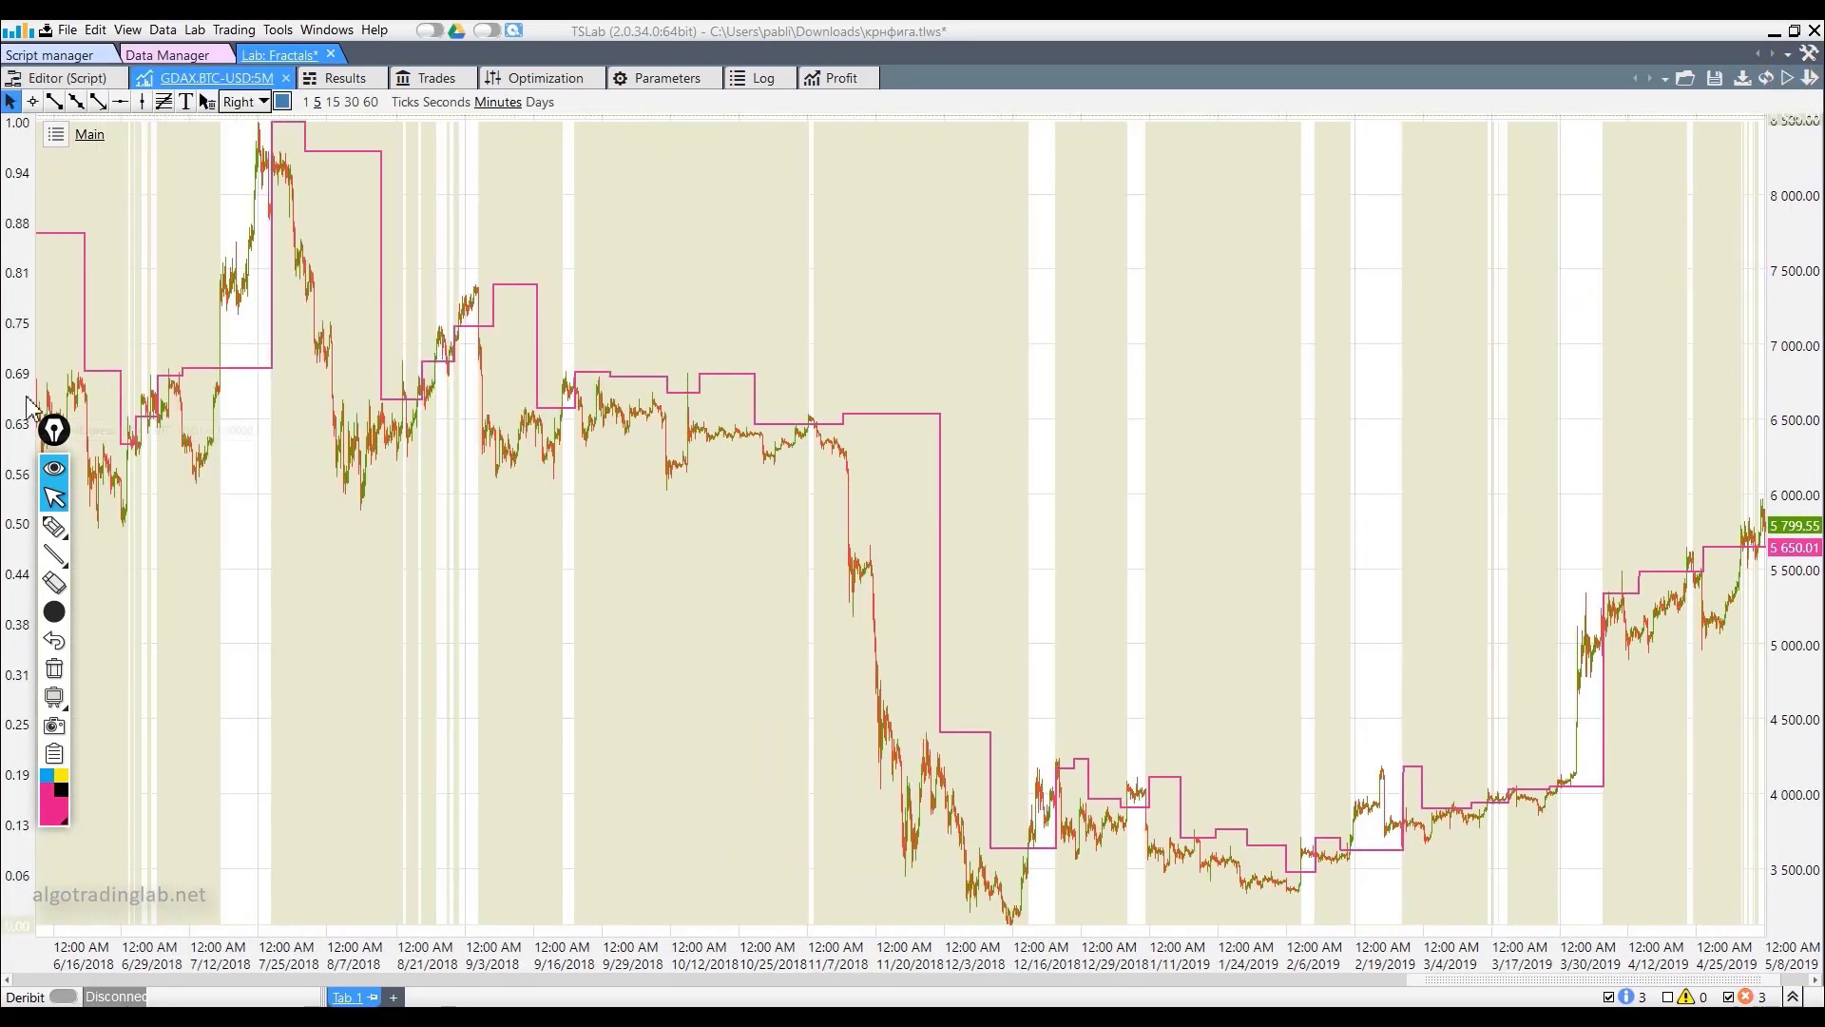
left_click(54, 526)
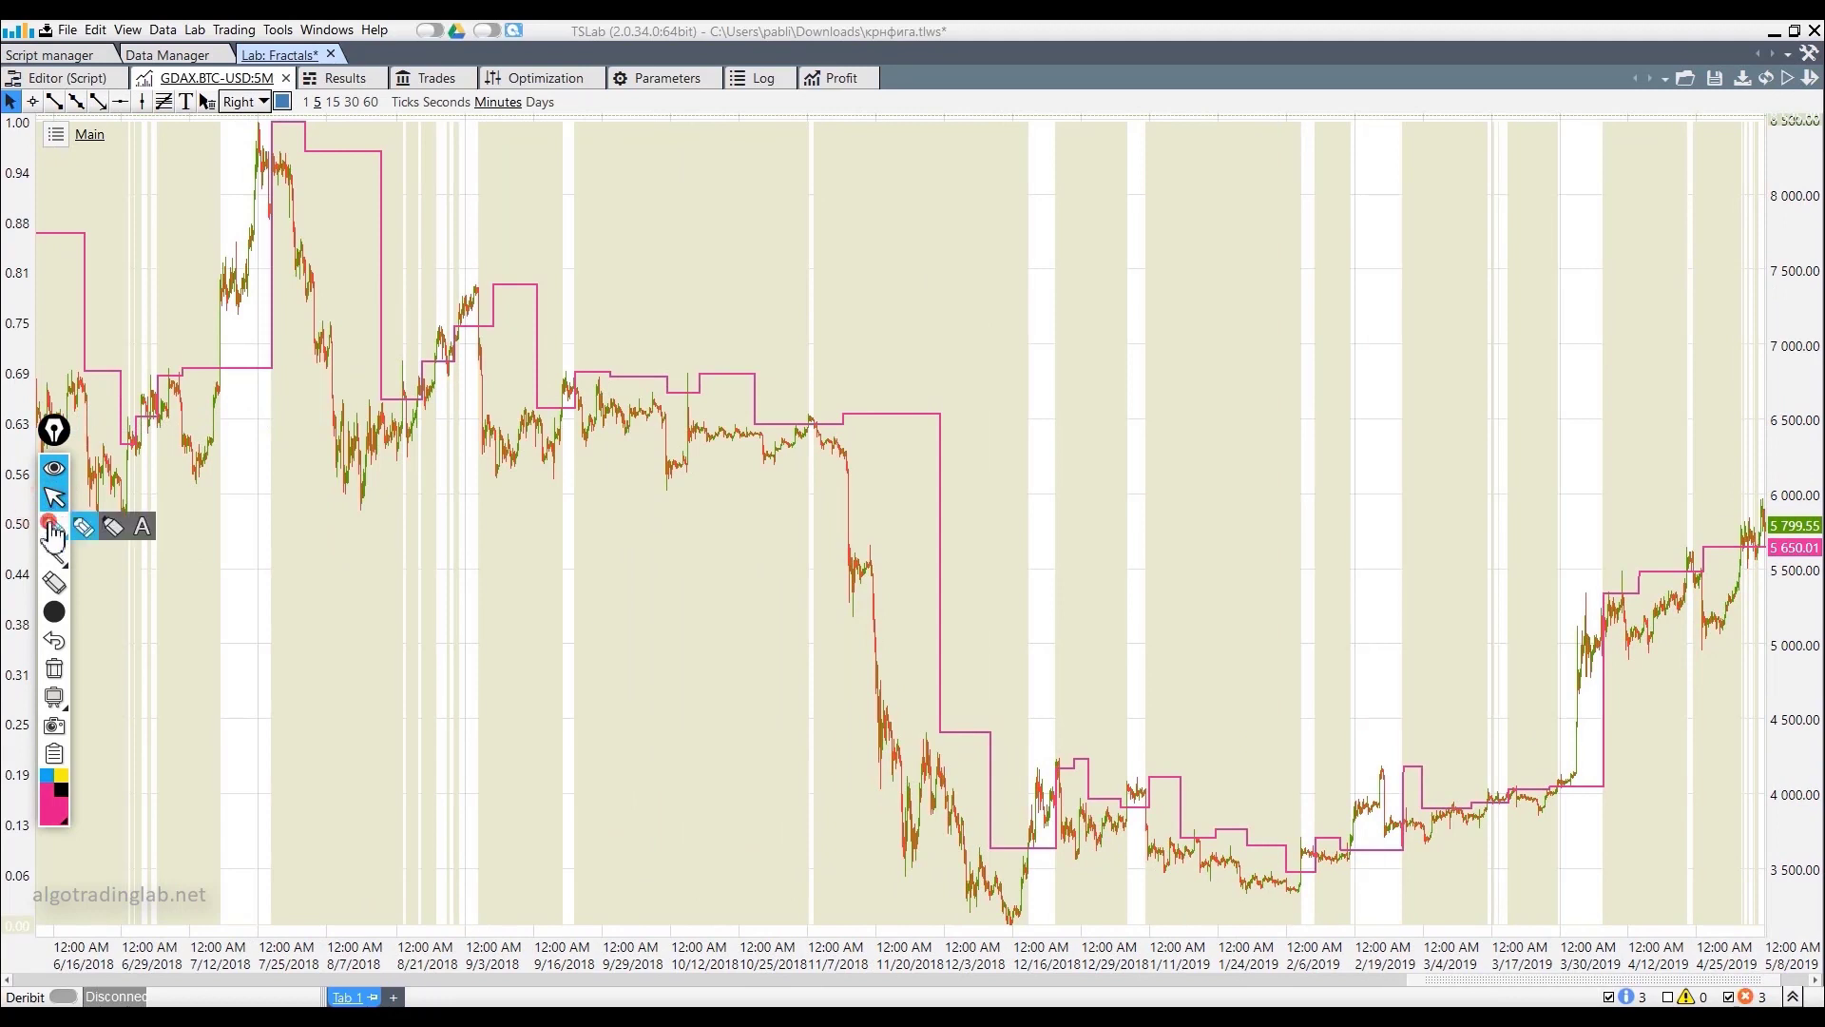
left_click(83, 526)
mouse_move(241, 347)
left_mouse_down()
mouse_move(255, 214)
mouse_move(181, 380)
mouse_move(296, 169)
left_mouse_up()
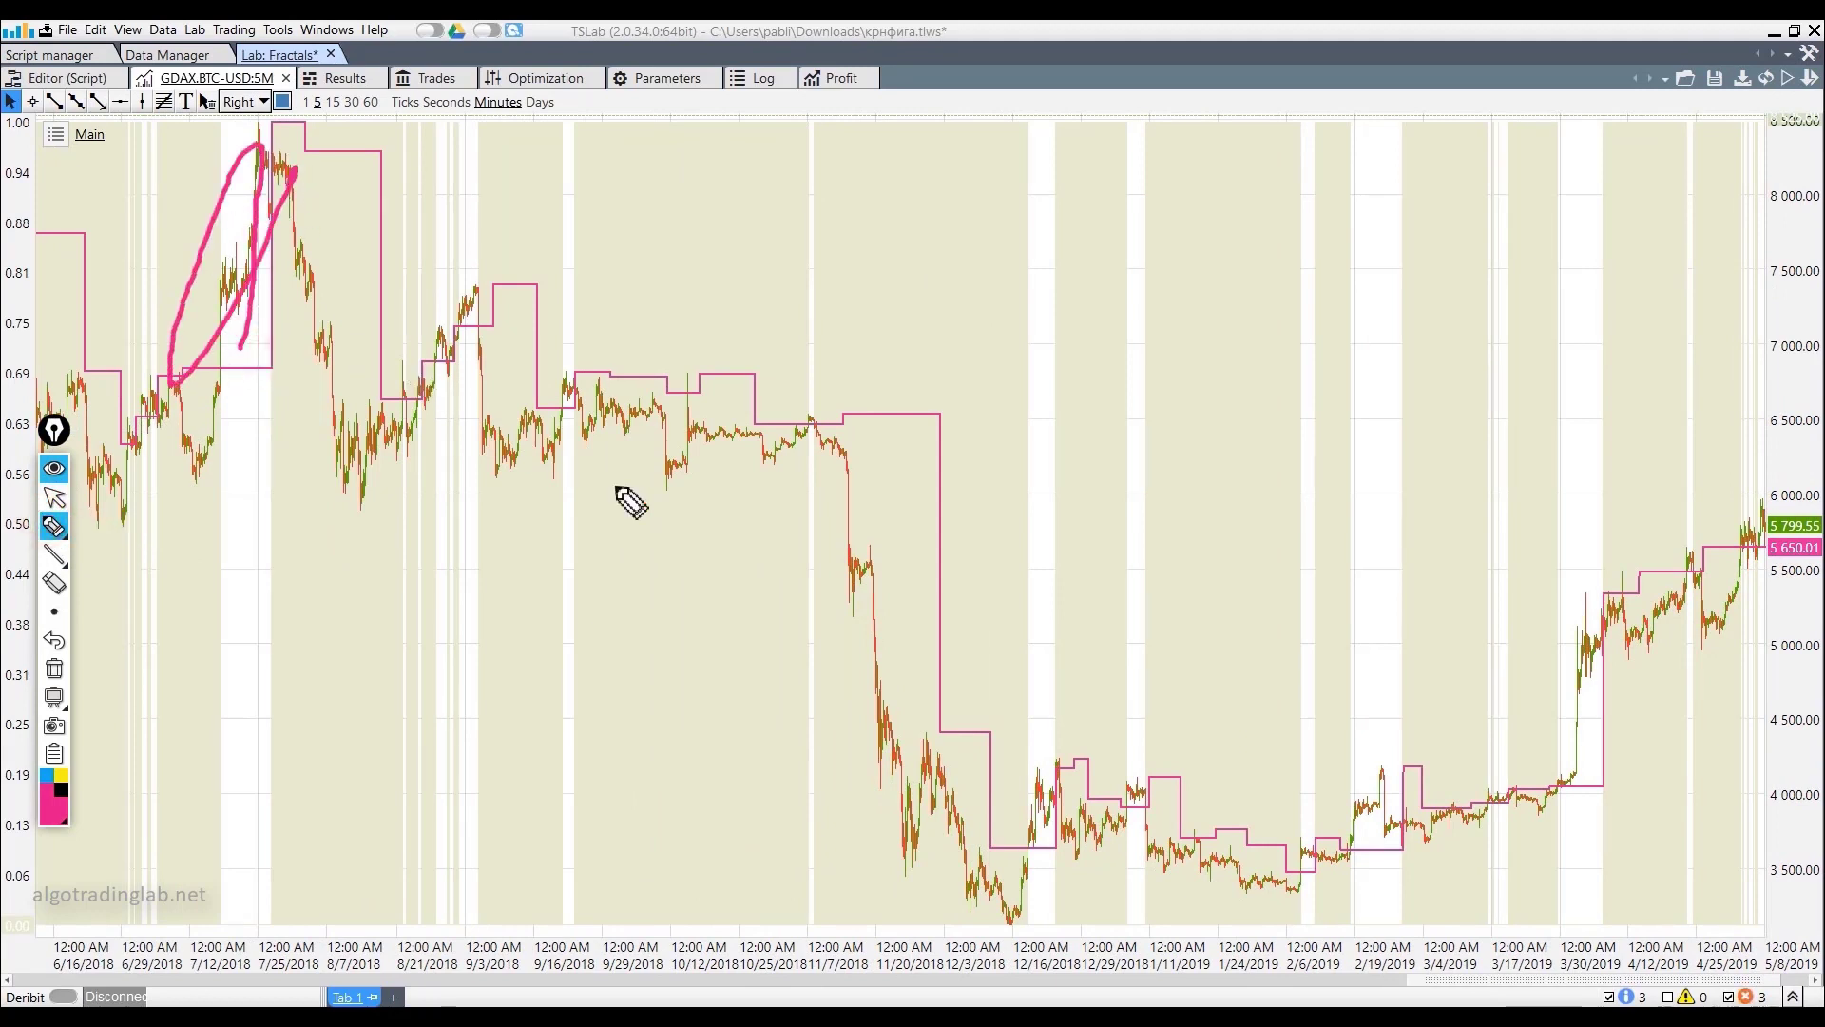
mouse_move(1604, 775)
left_mouse_down()
mouse_move(1589, 594)
mouse_move(1592, 751)
left_mouse_up()
left_click_drag(1393, 825, 1355, 751)
mouse_move(1057, 808)
left_mouse_down()
mouse_move(1051, 835)
mouse_move(1072, 775)
left_mouse_up()
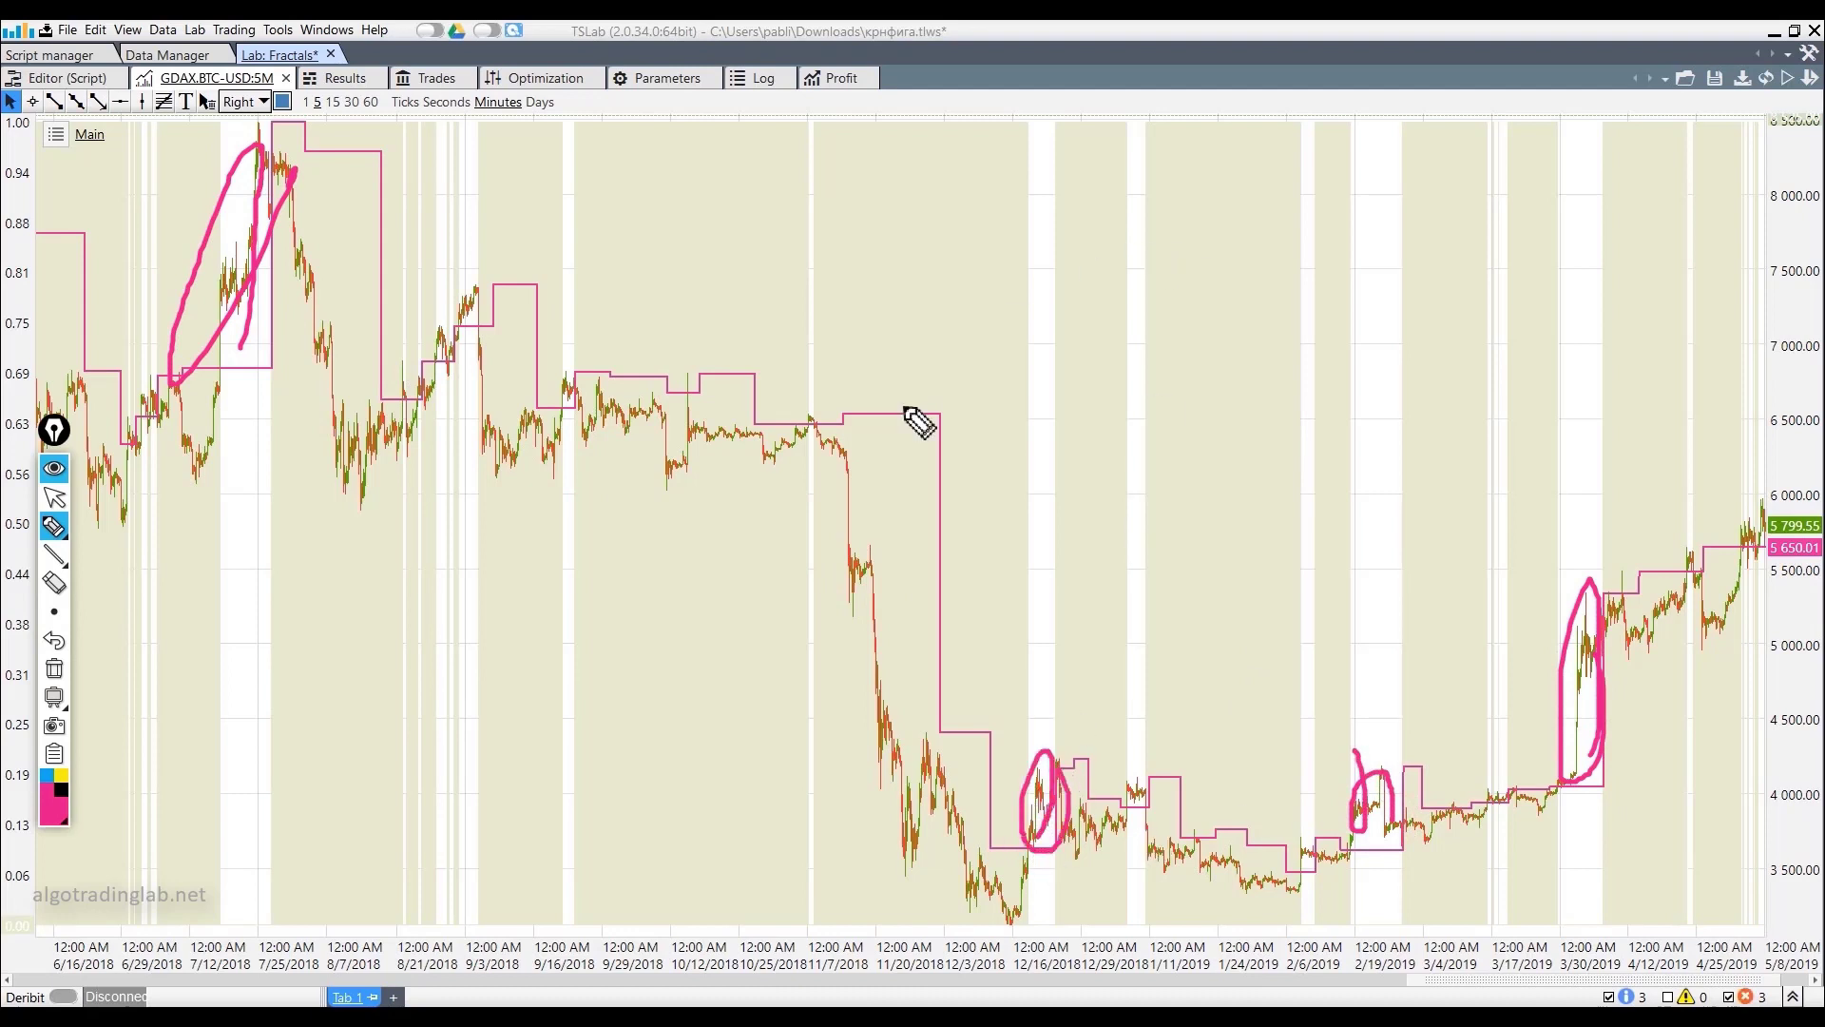
left_click(54, 496)
left_click(54, 669)
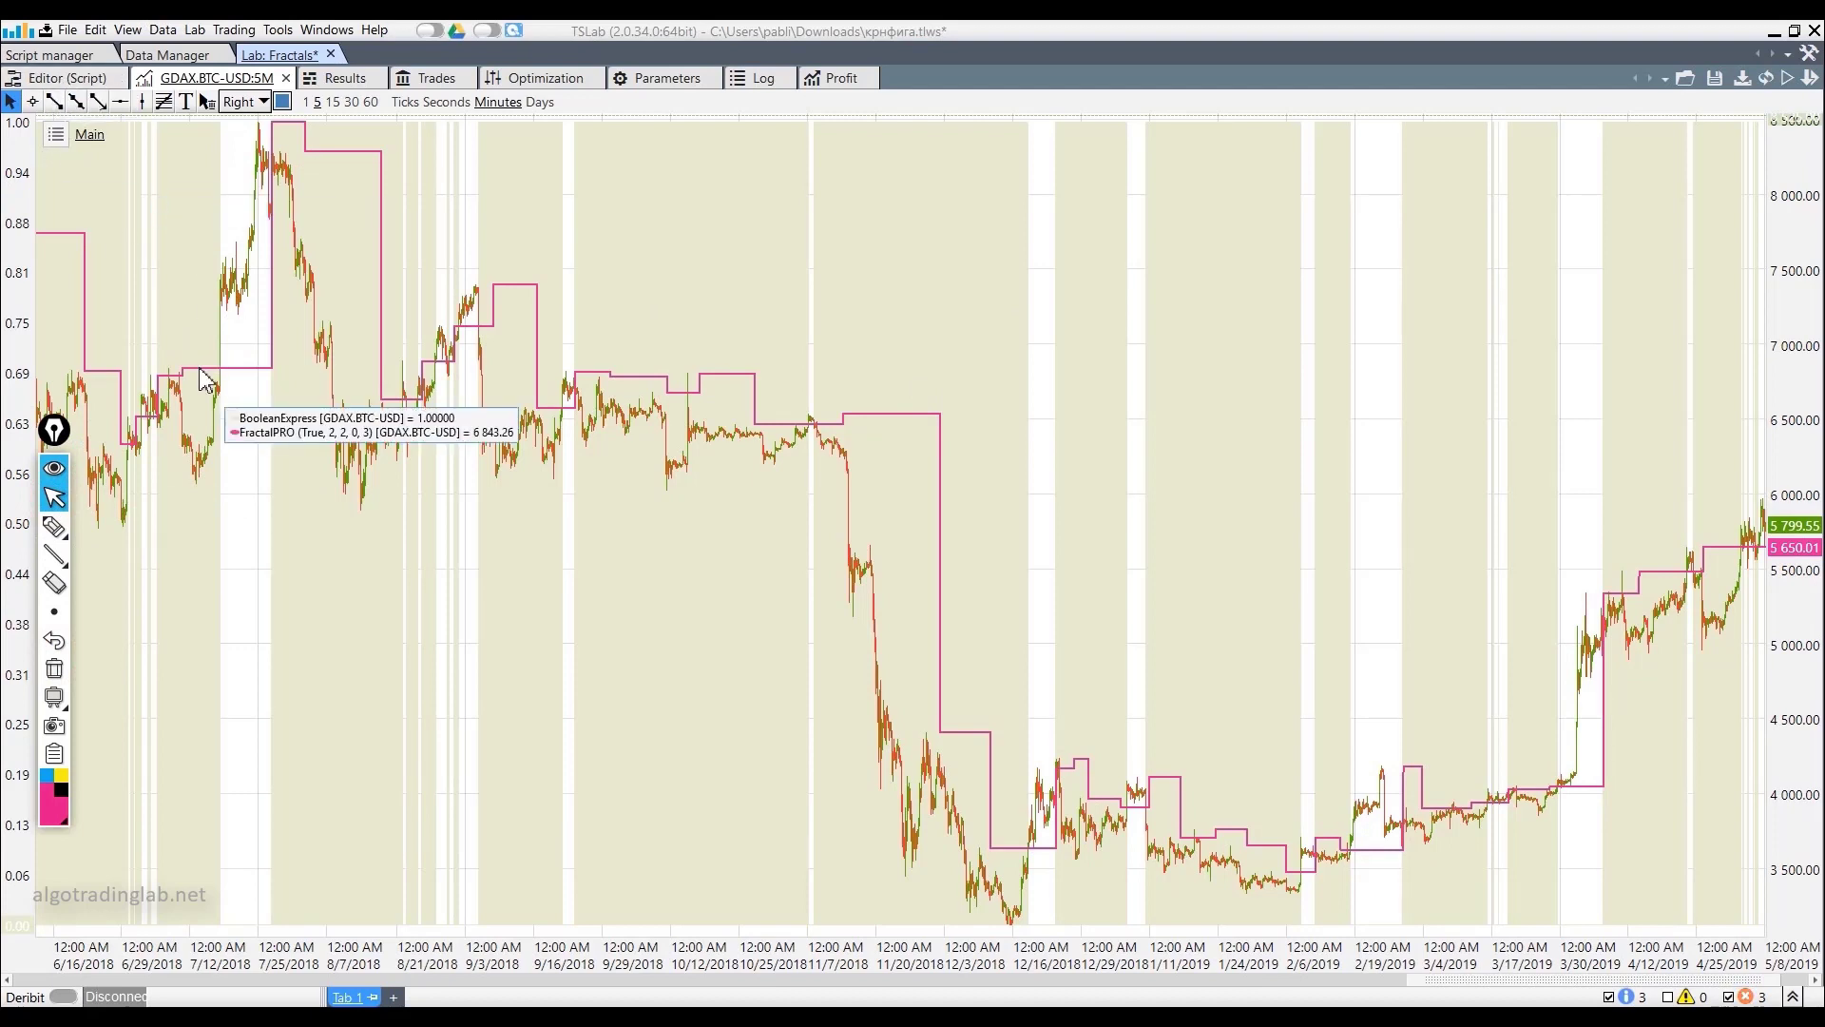
left_click(54, 525)
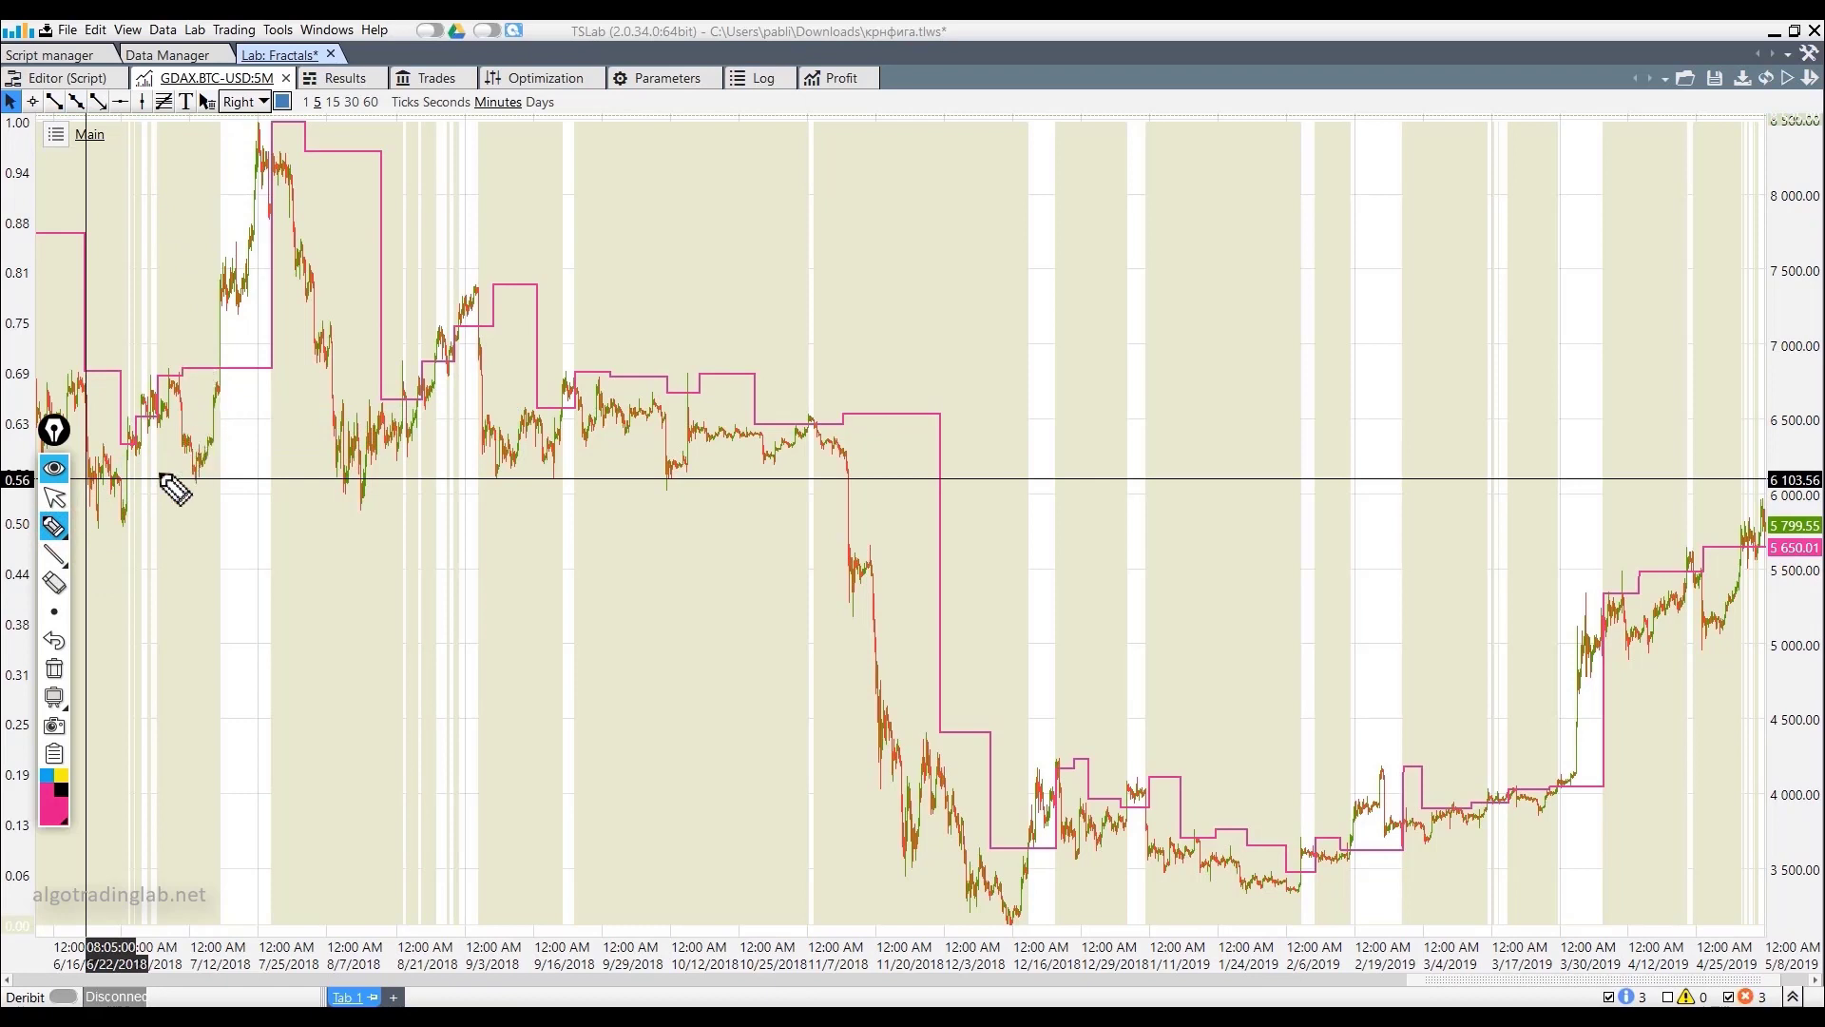
left_click(213, 400)
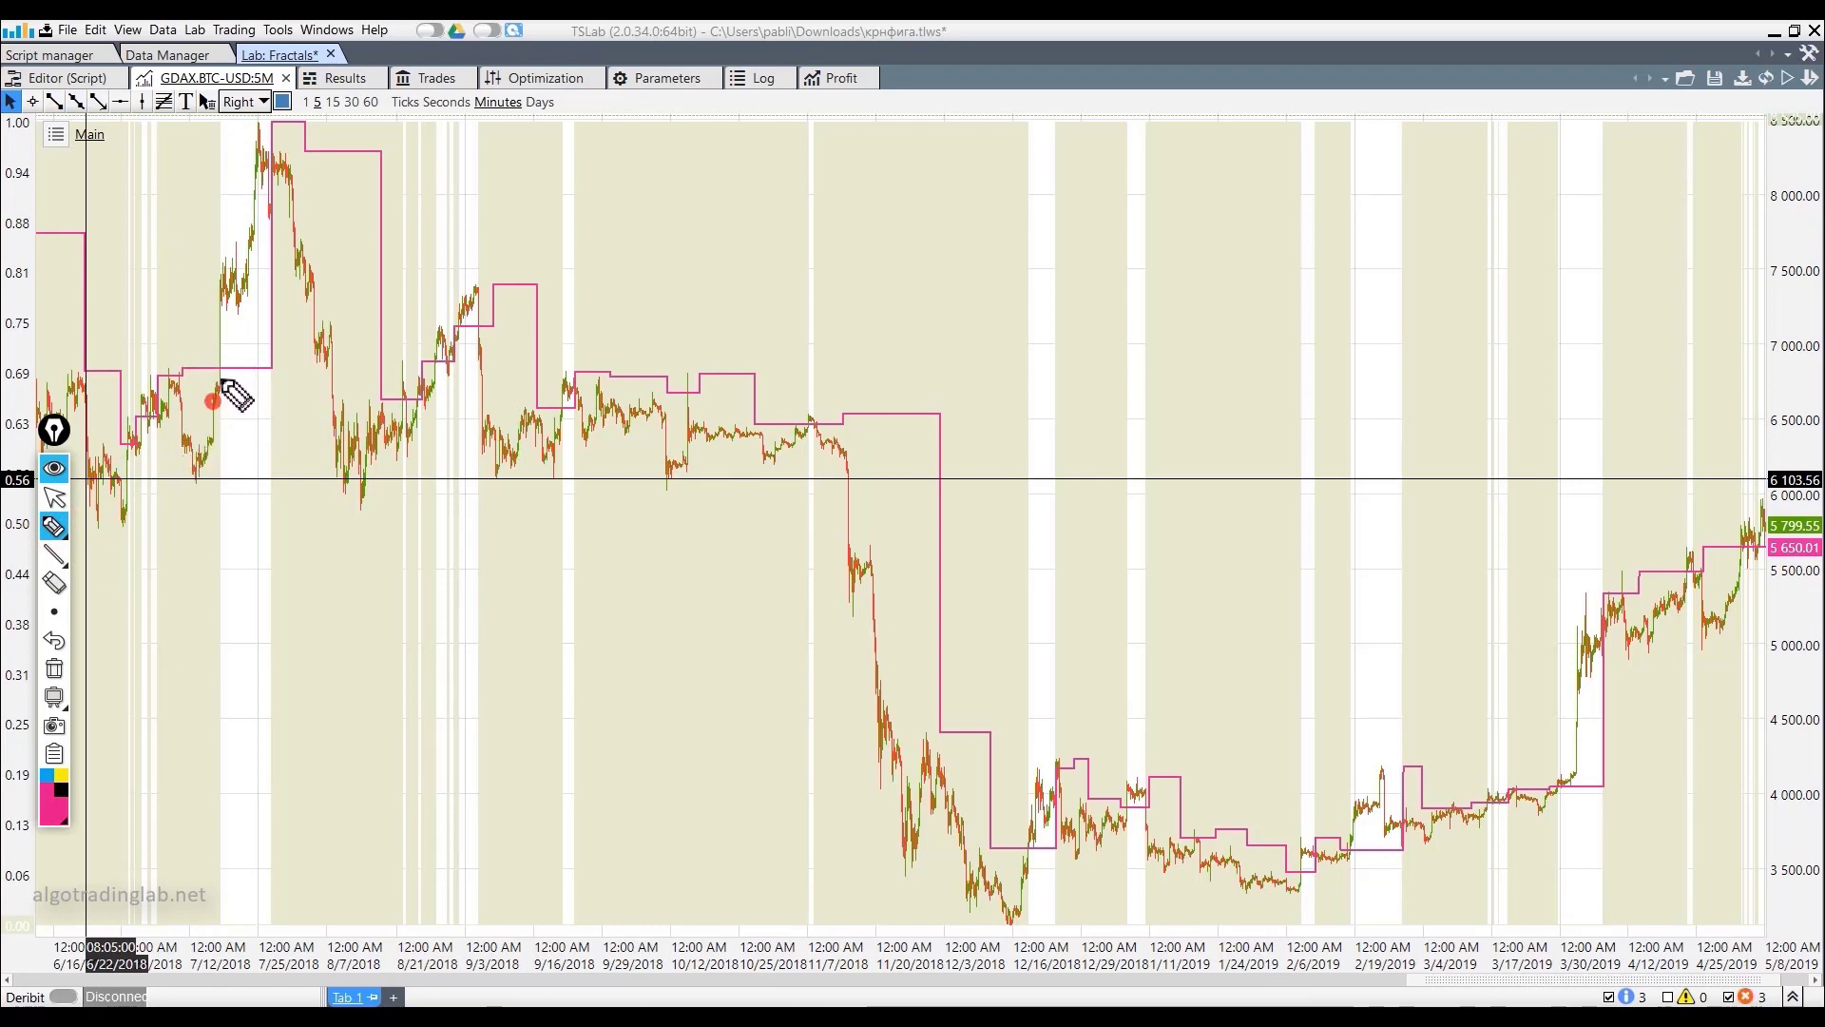
left_click_drag(213, 401, 228, 328)
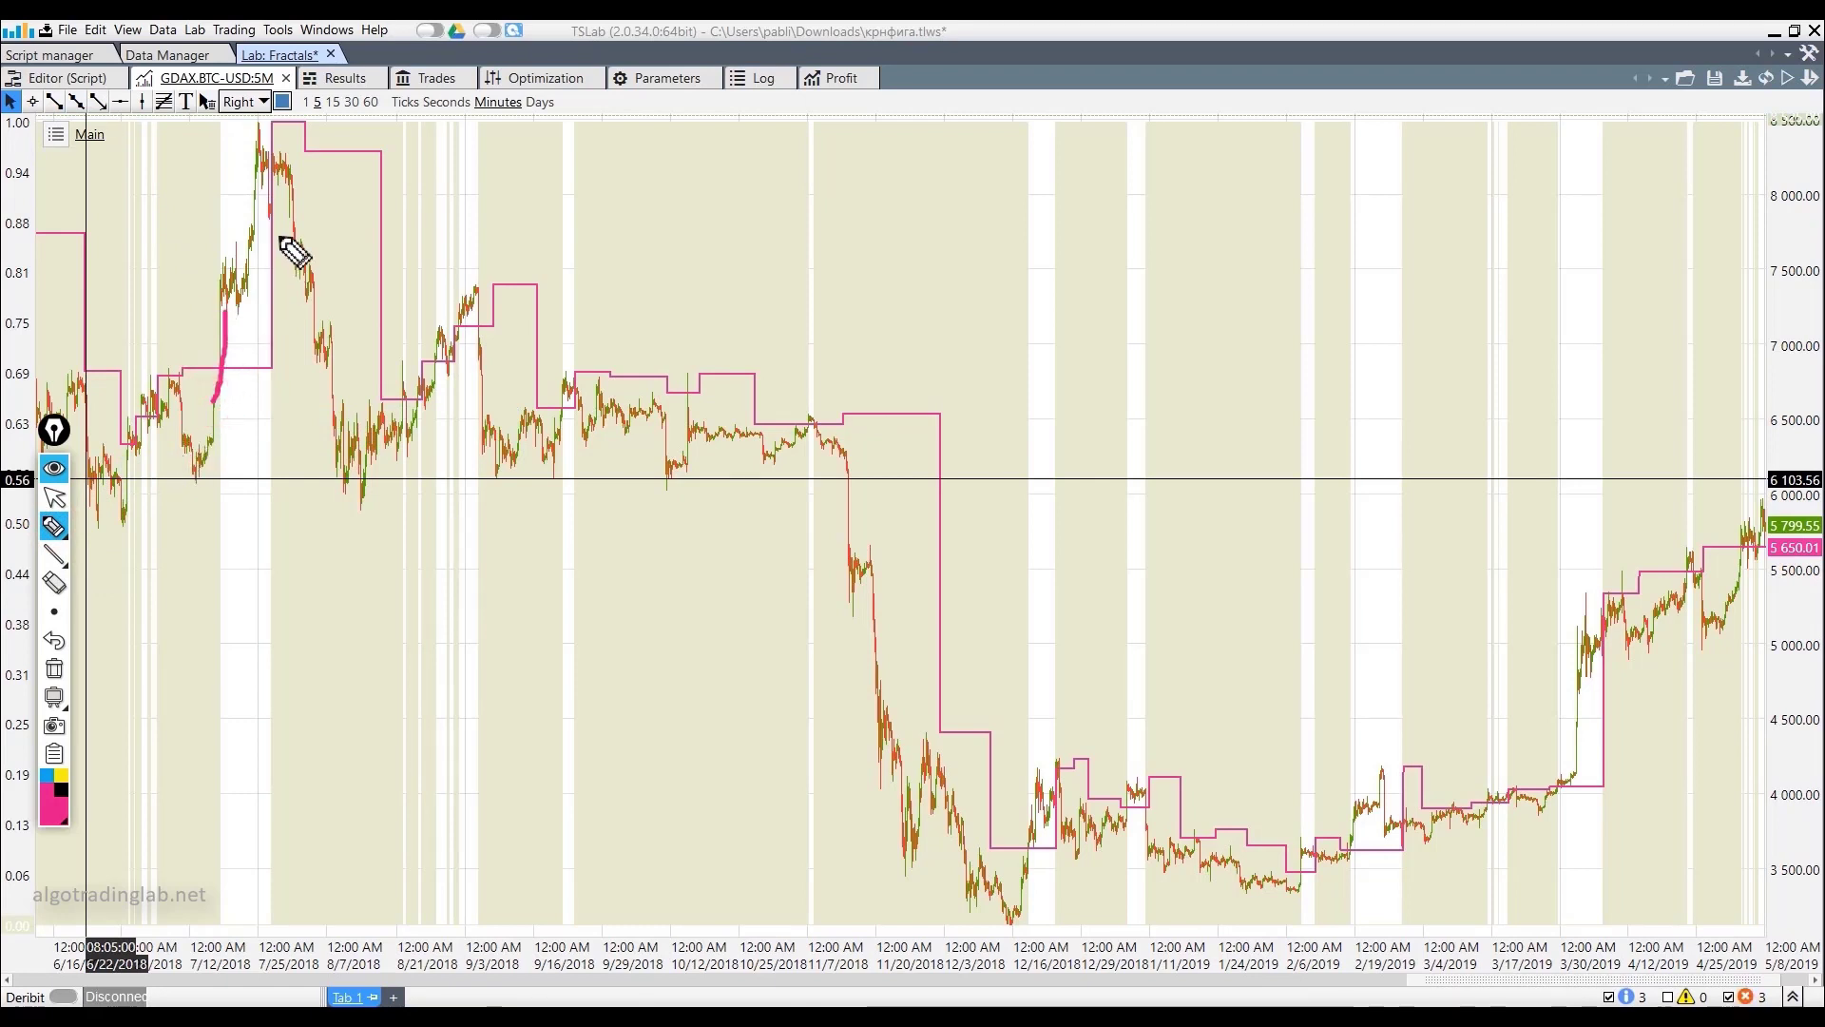
left_click_drag(269, 245, 276, 179)
mouse_move(54, 528)
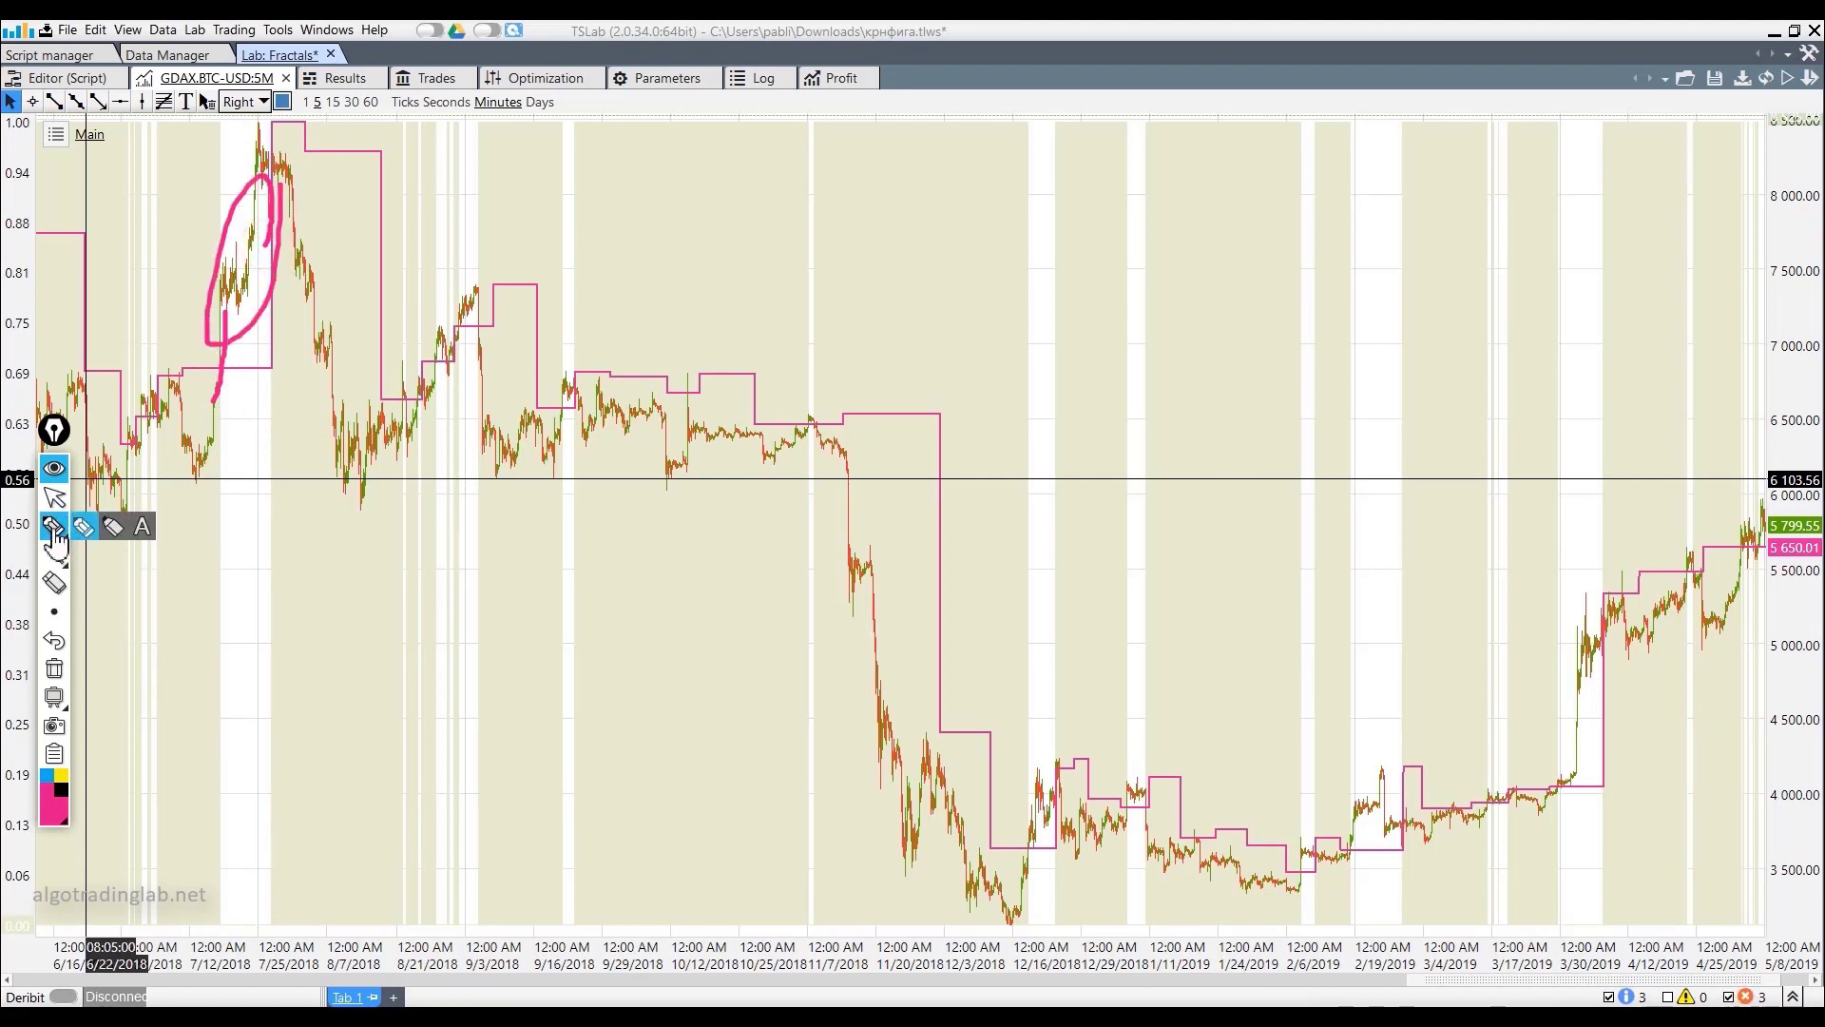
left_click(54, 671)
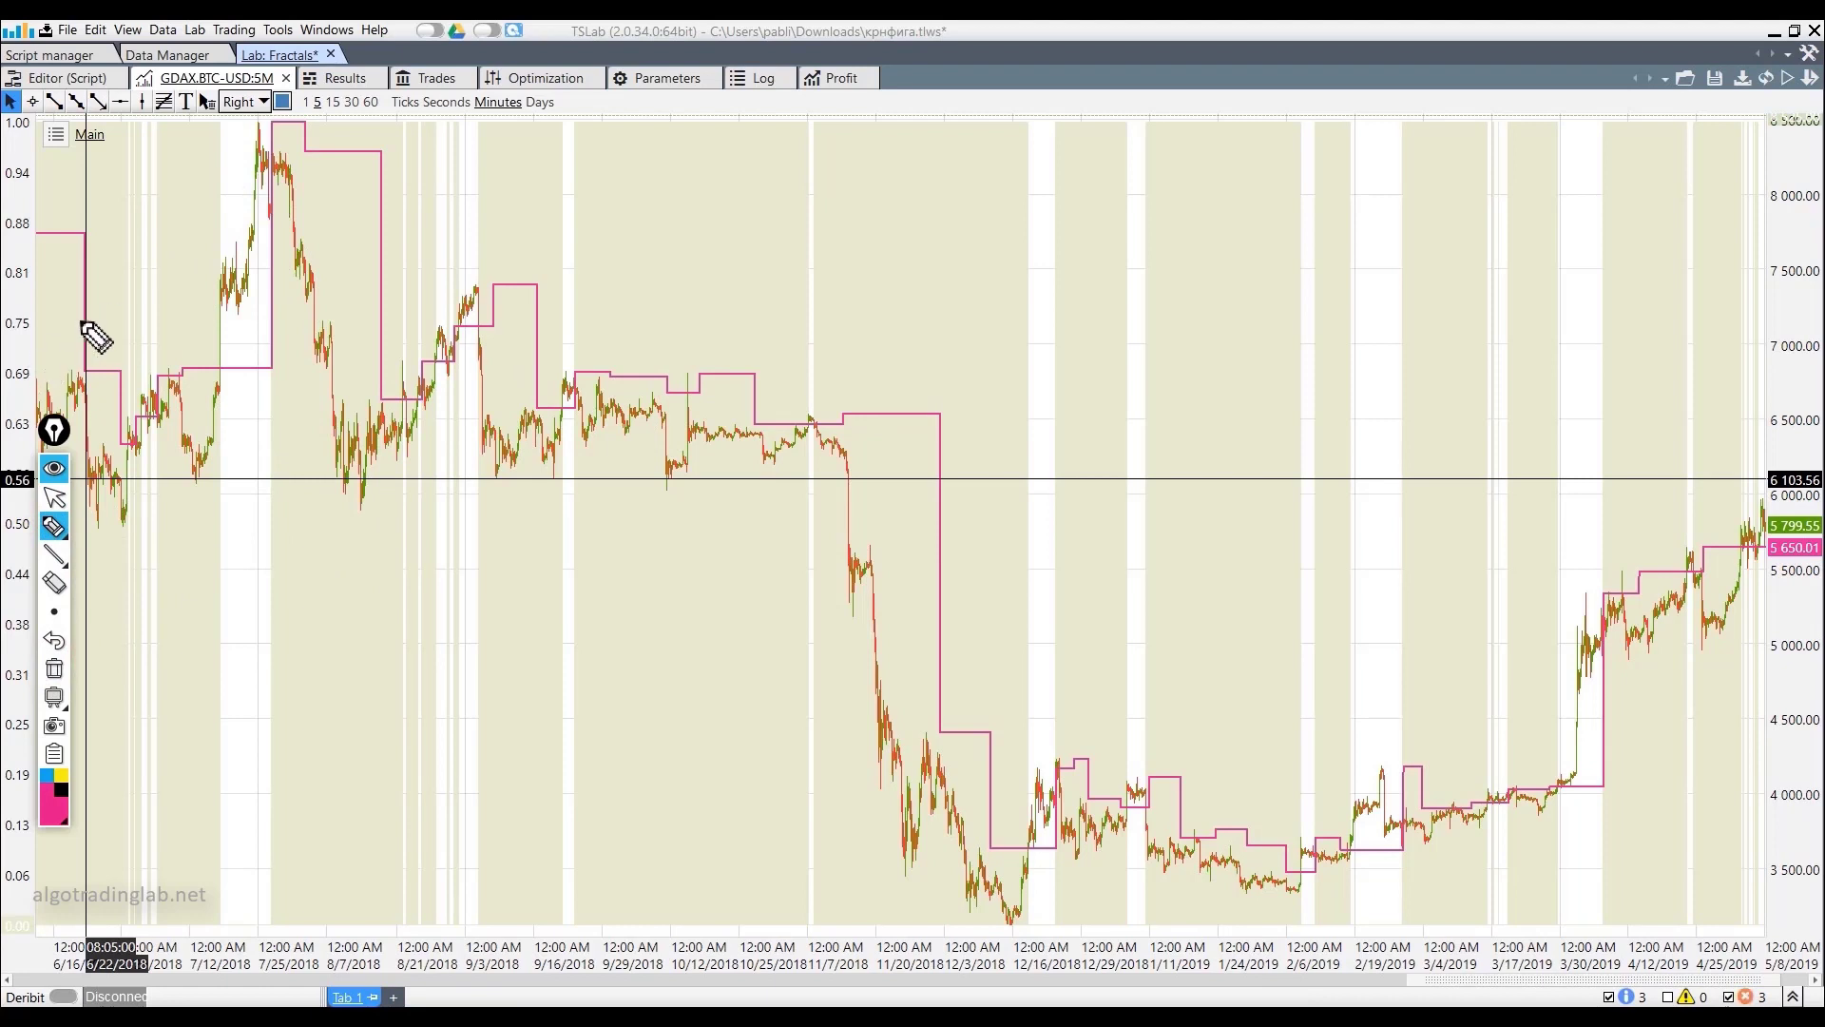
mouse_move(99, 468)
left_mouse_down()
mouse_move(202, 475)
mouse_move(307, 219)
left_mouse_up()
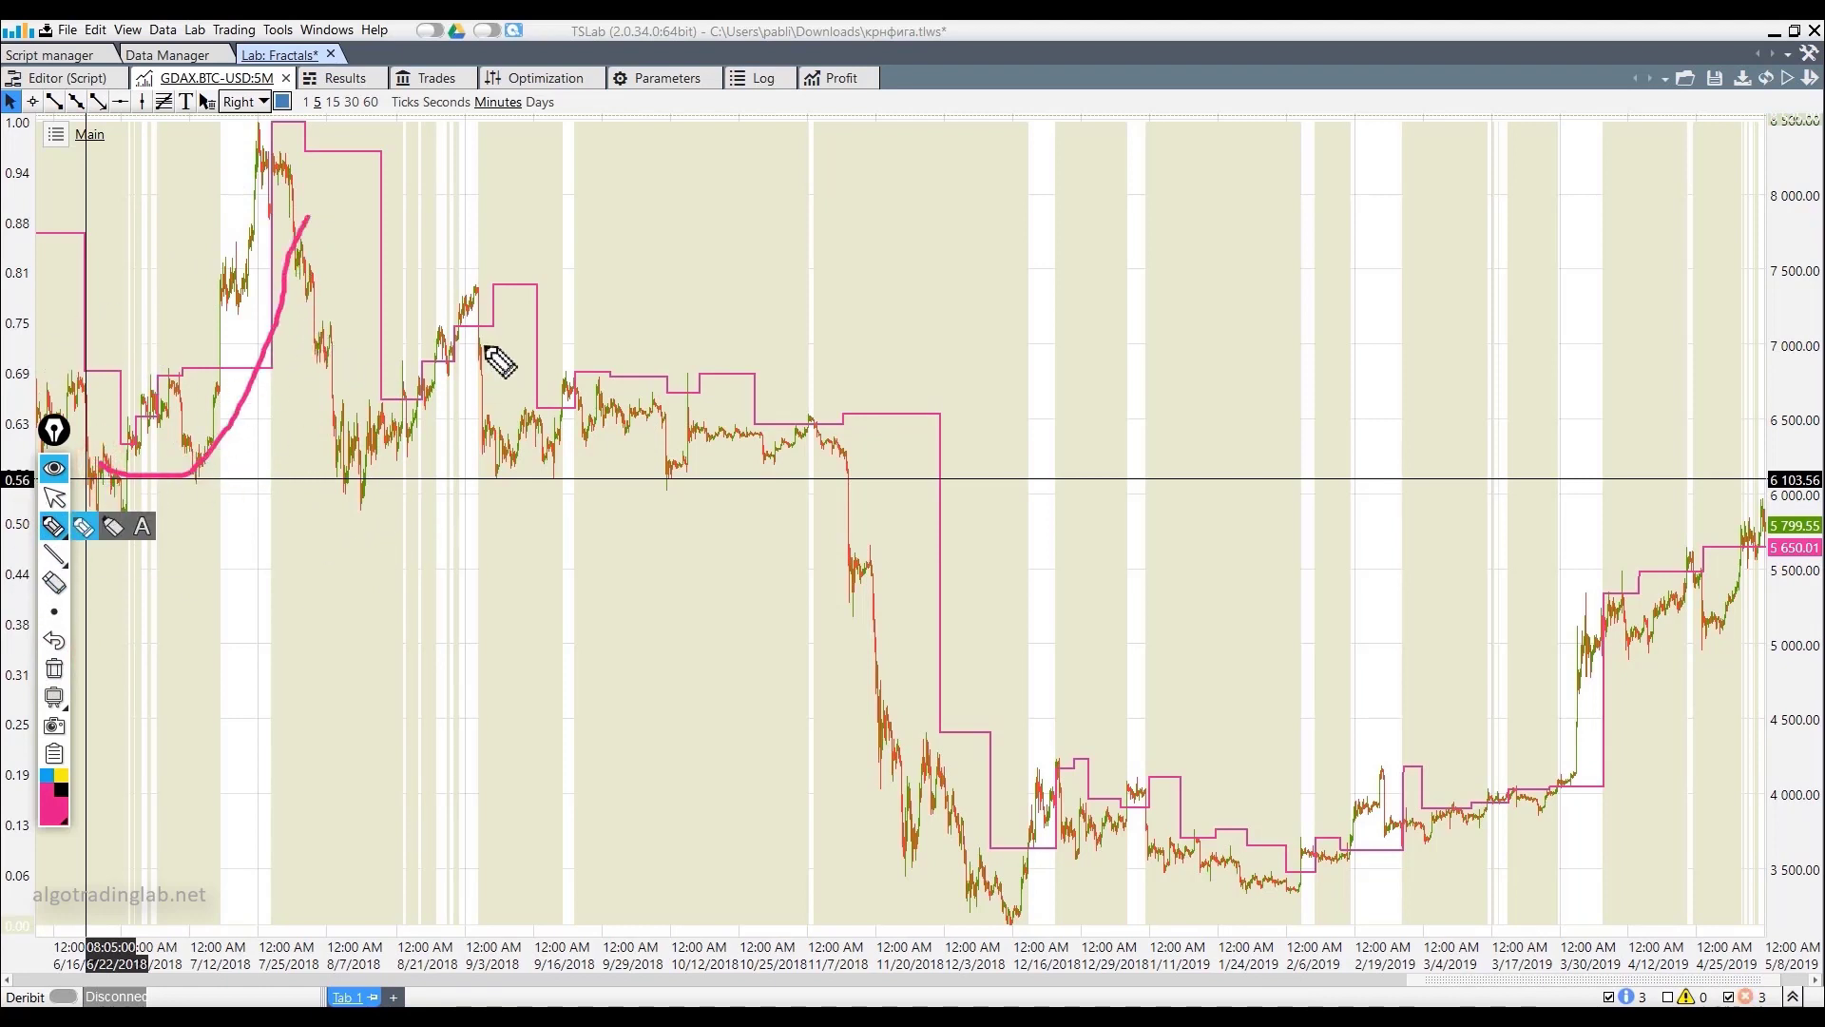
left_click(54, 670)
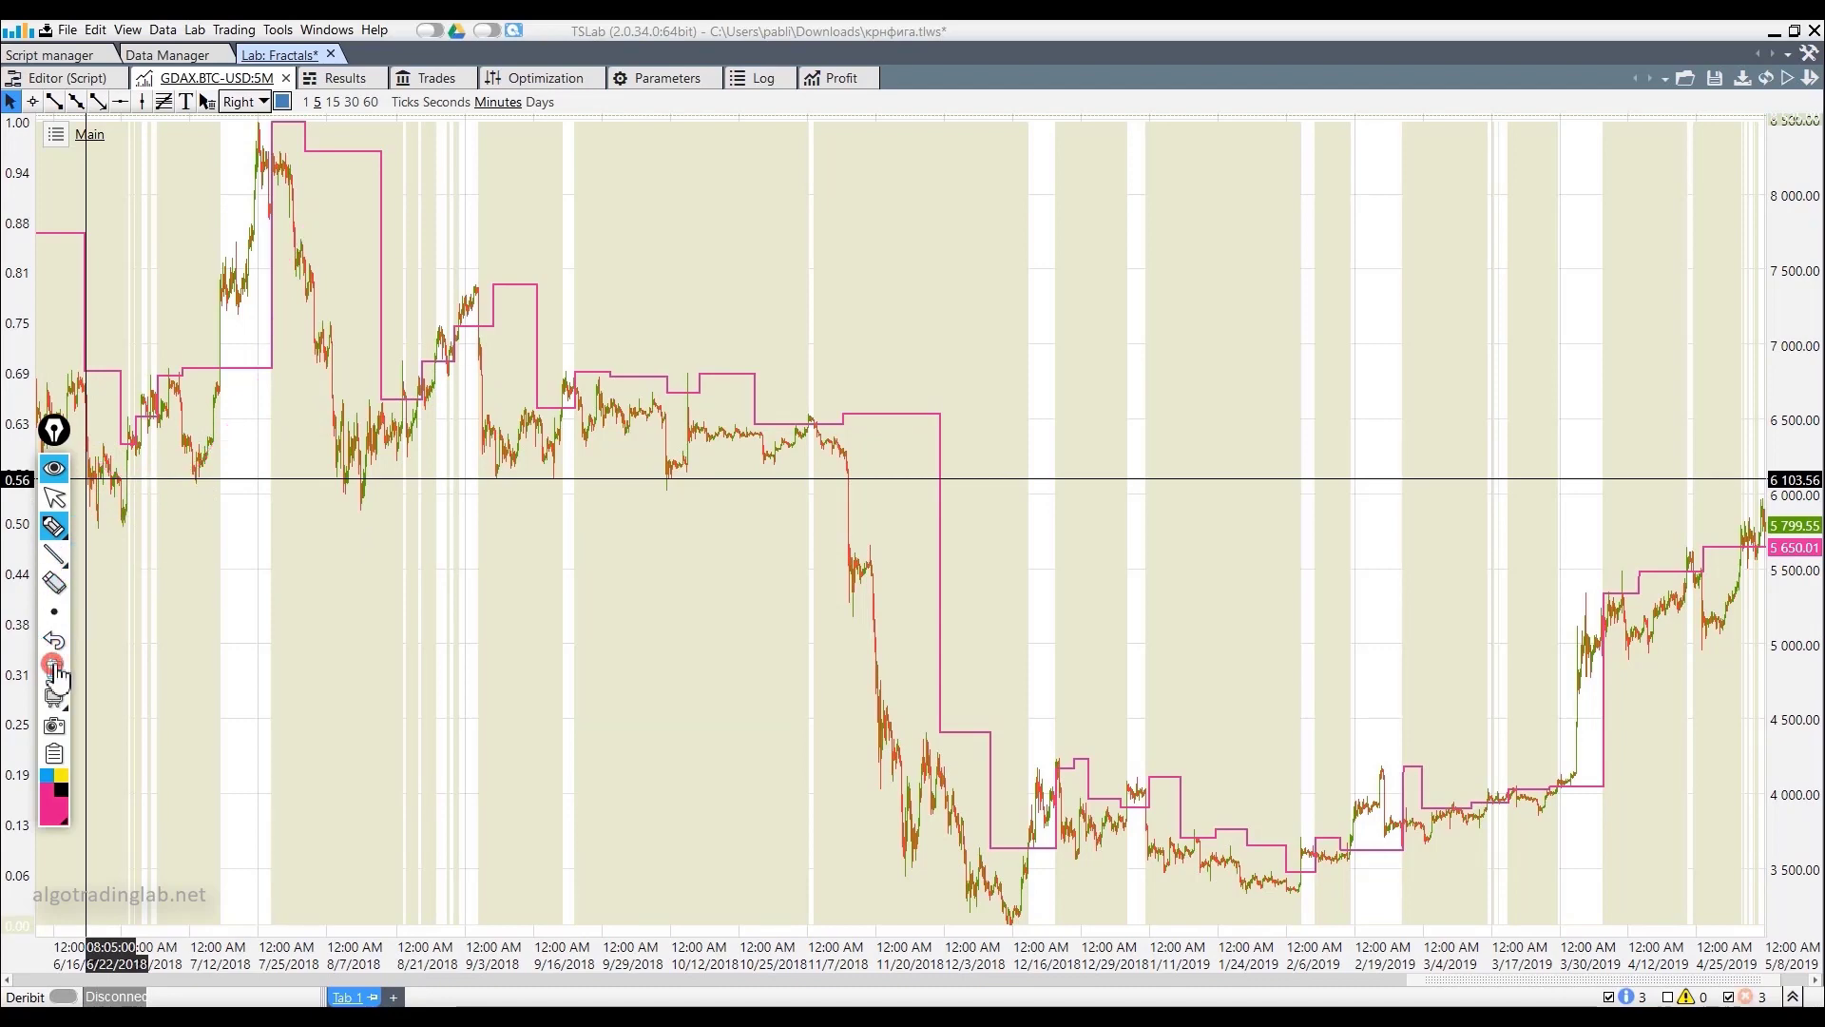
left_click(55, 497)
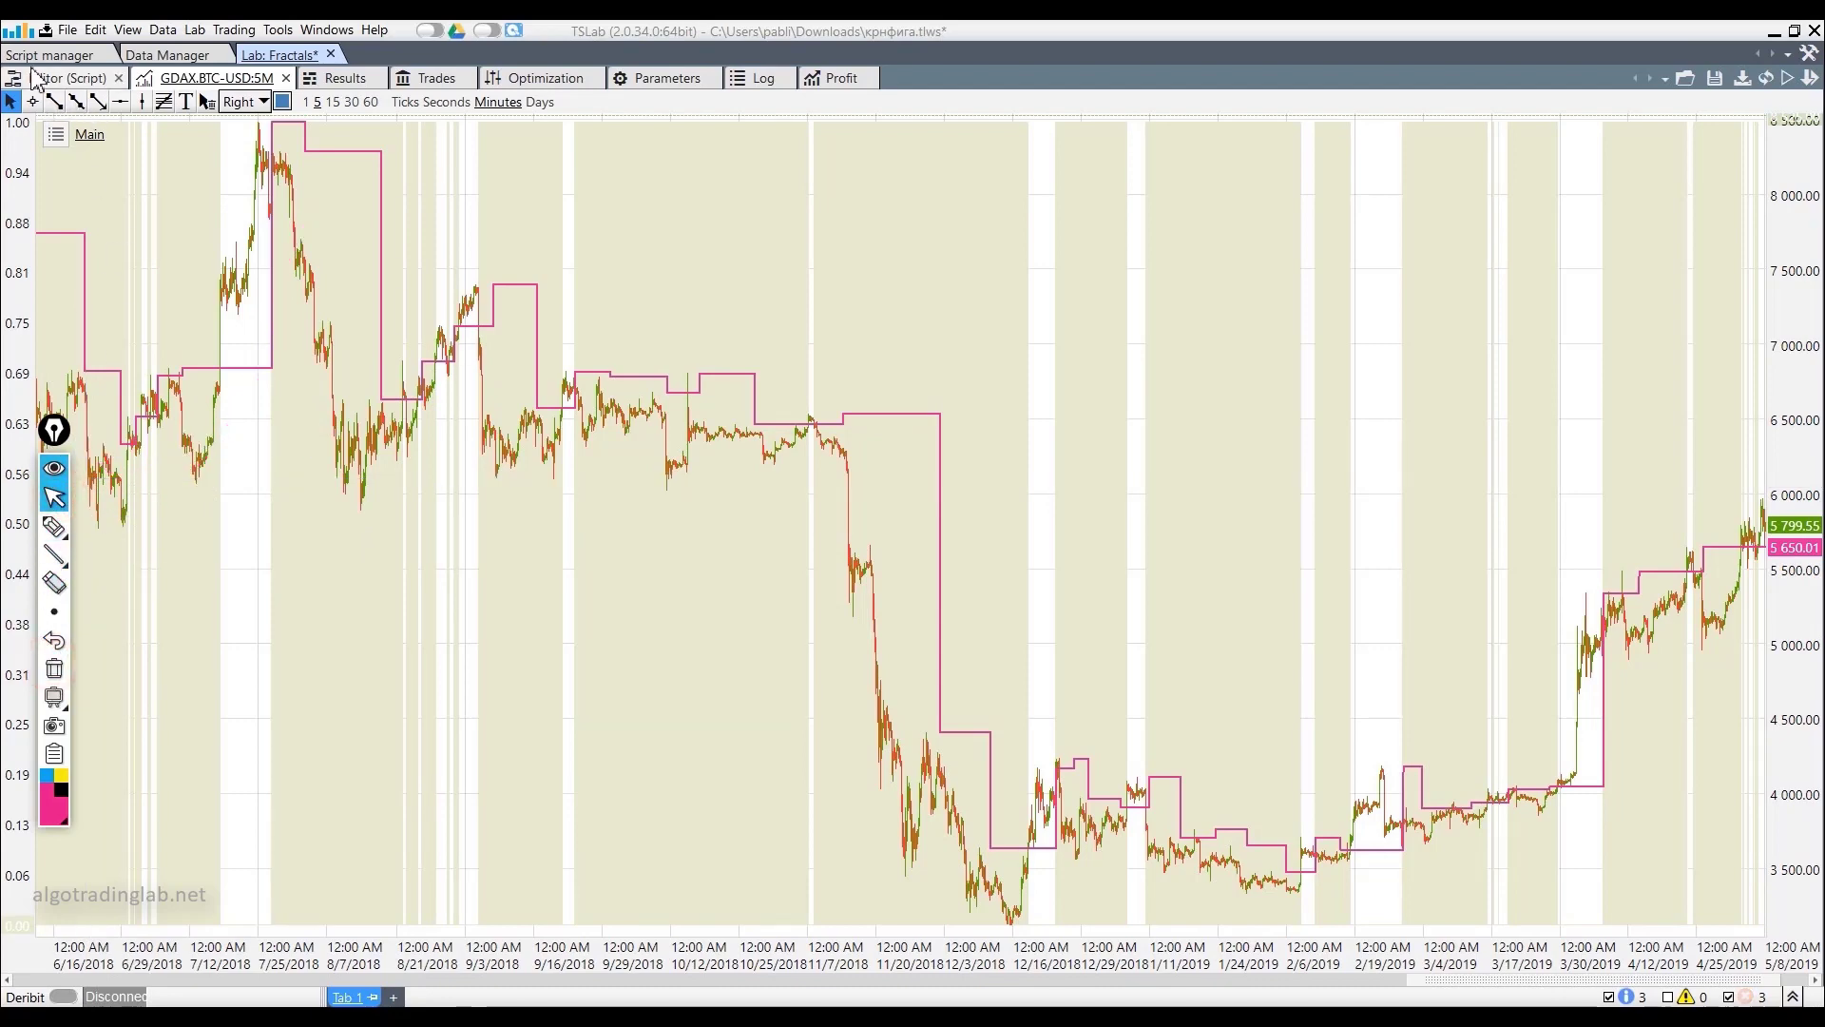
left_click(38, 78)
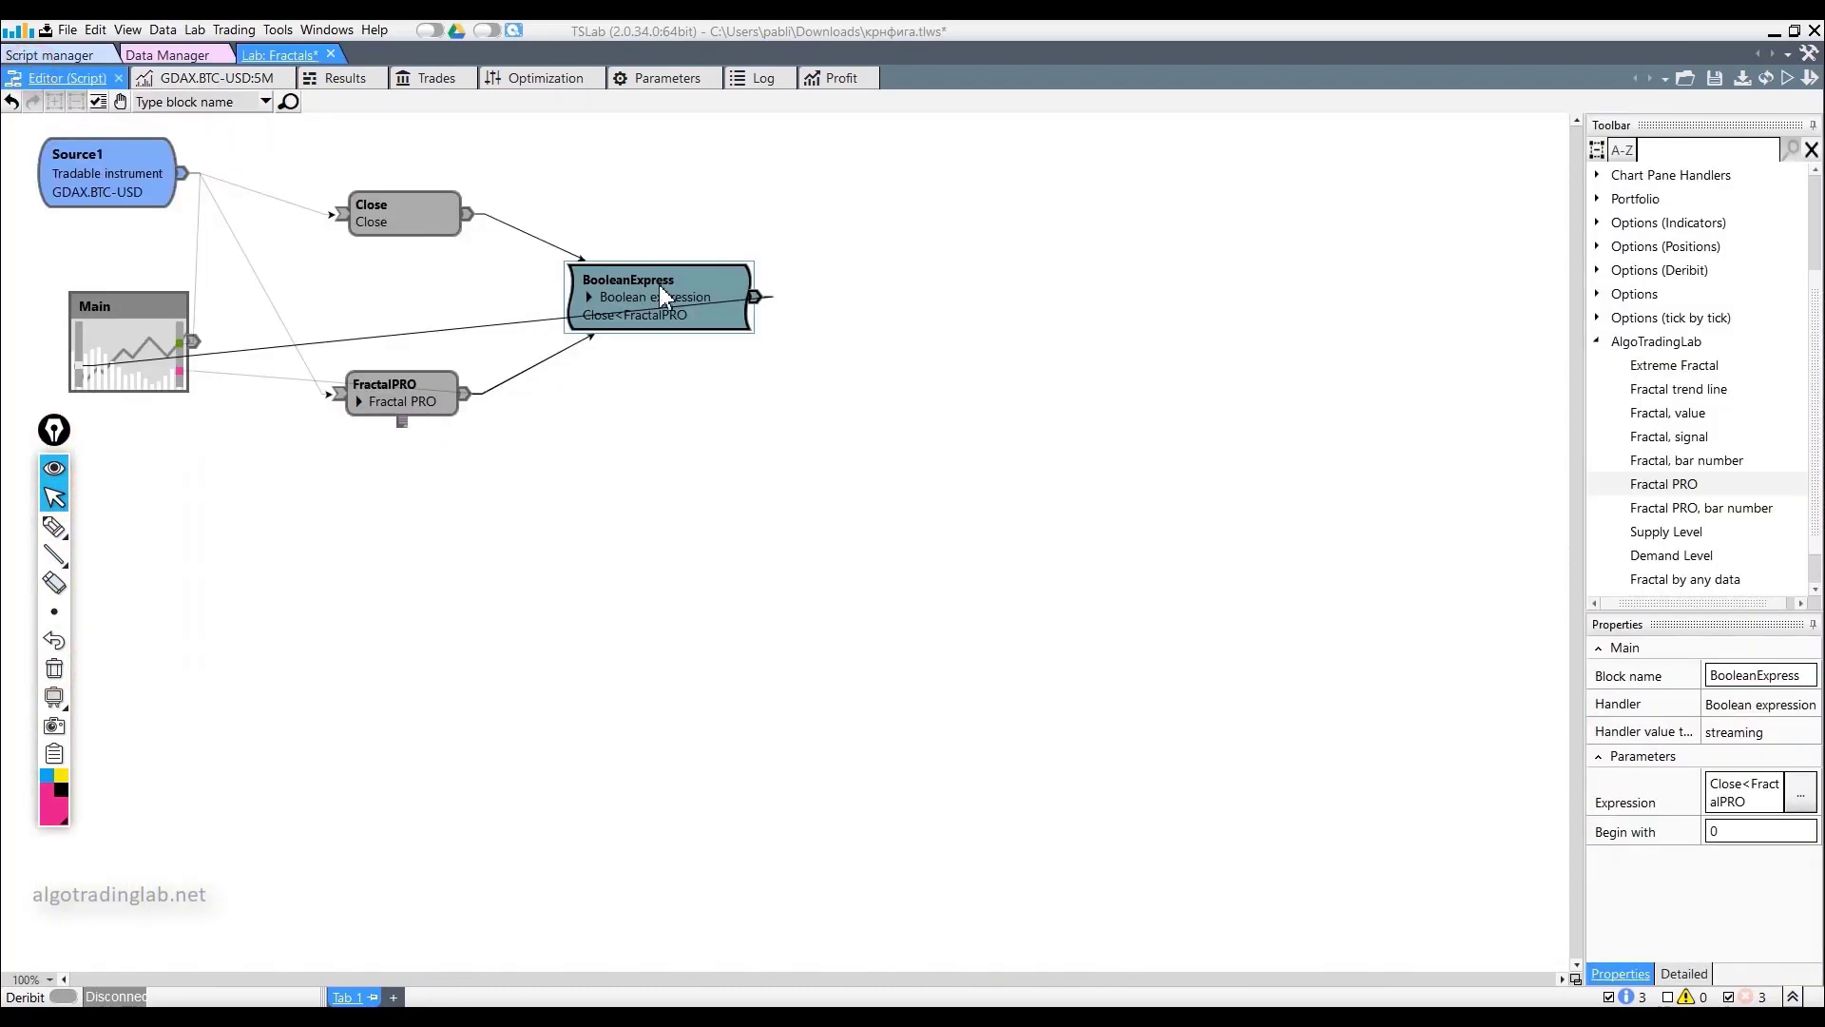
Delete the BooleanExpress and FractalPRO blocks from the script.
key("Delete")
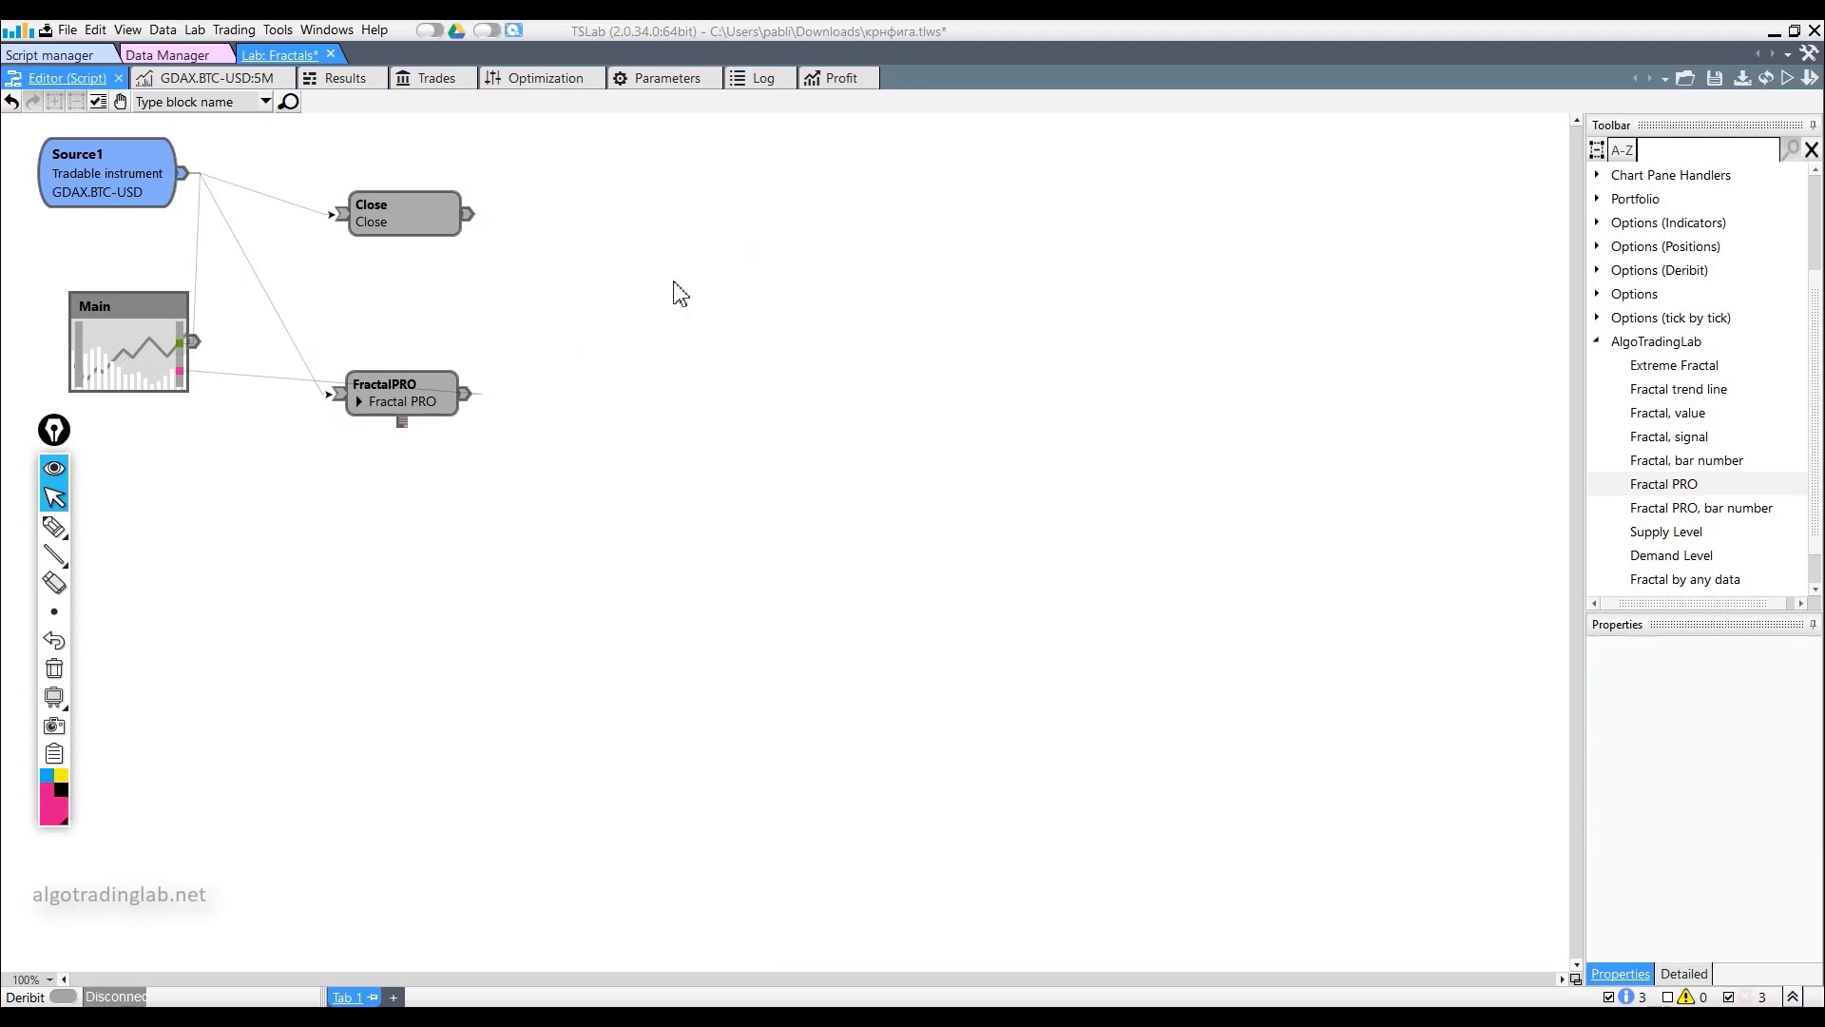
left_click(377, 403)
left_click_drag(380, 379, 383, 323)
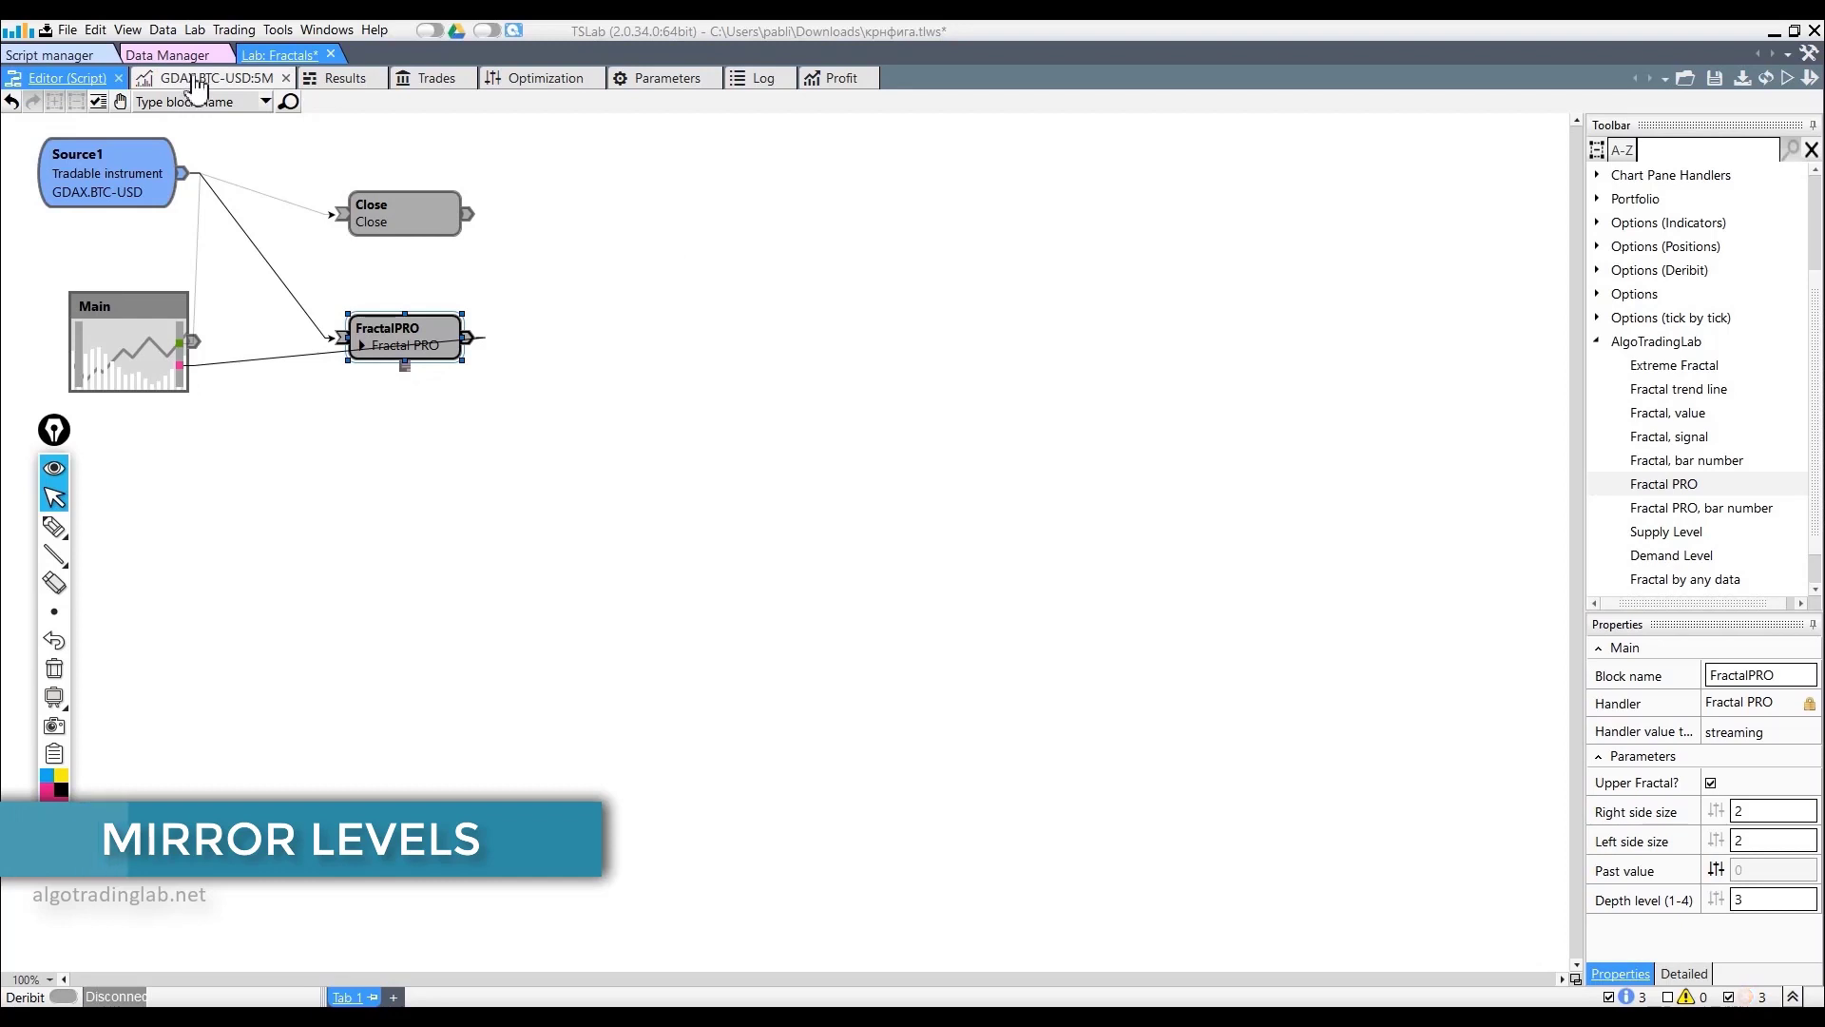
key("Delete")
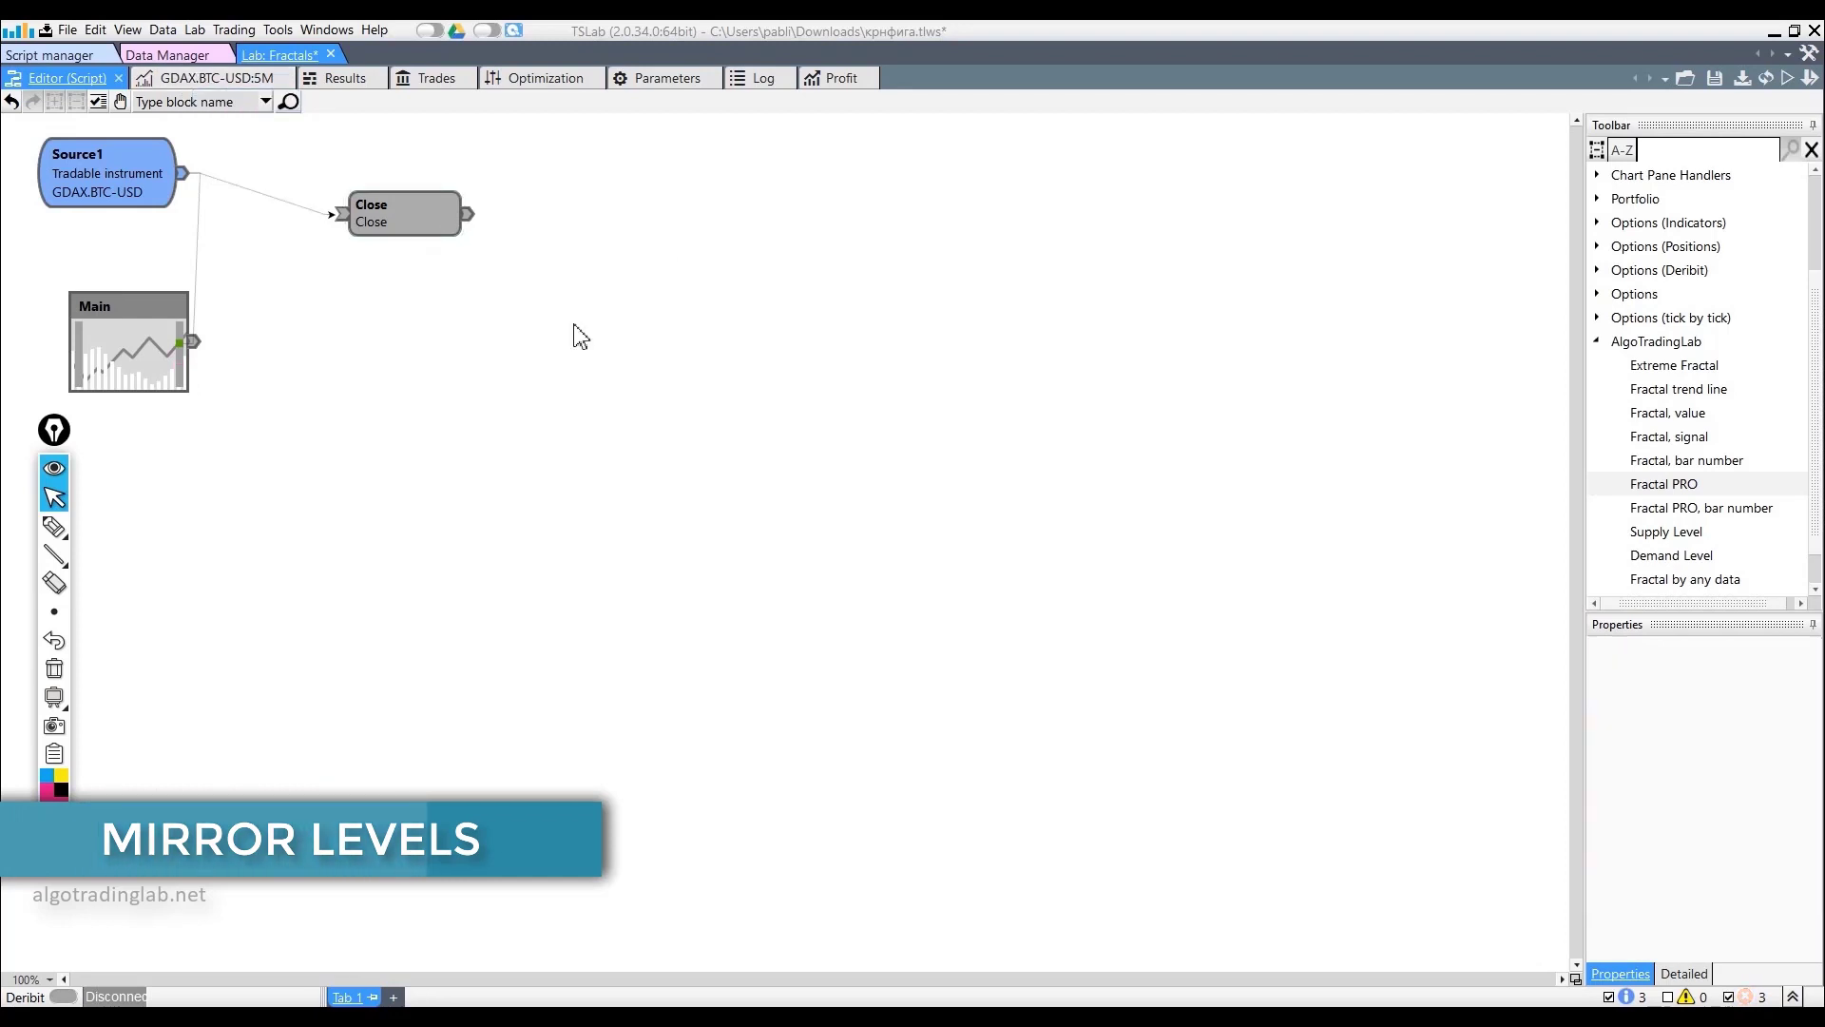
Add a Fractal, value block fed by Source1 and plotted on the Main chart pane.
left_click(1673, 392)
left_click(1687, 415)
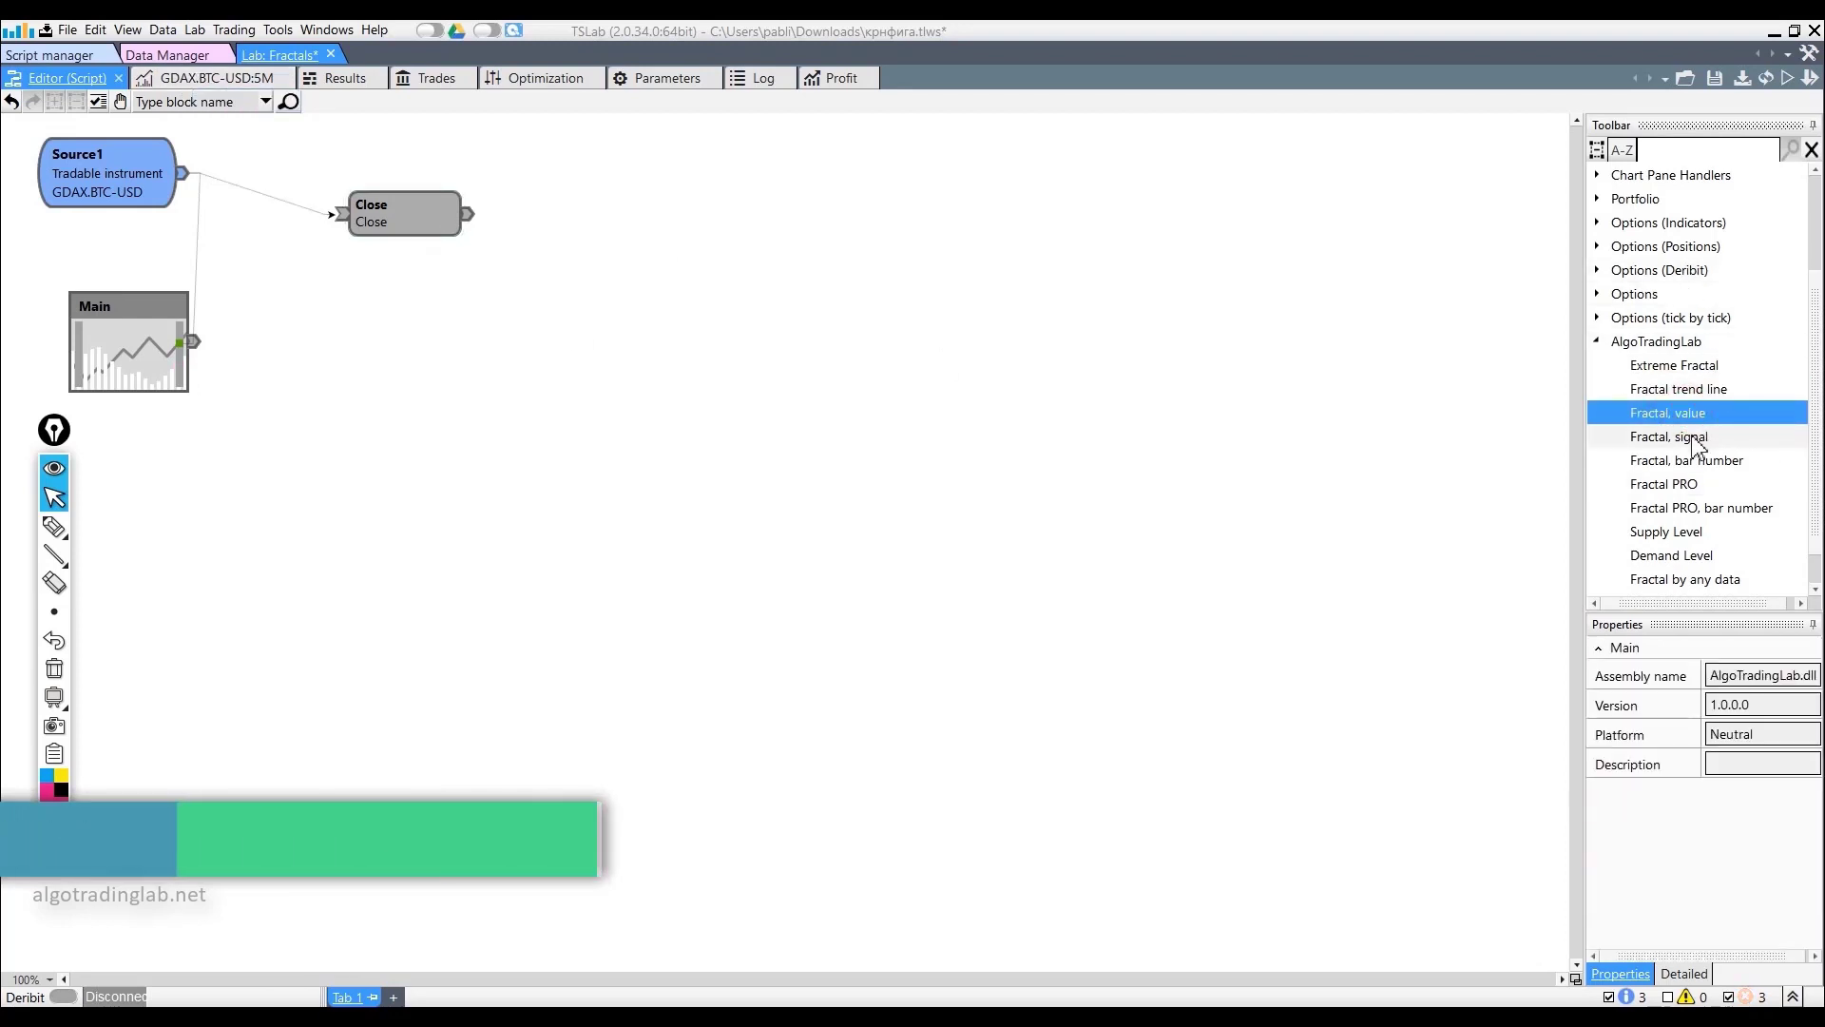
left_click_drag(1687, 415, 357, 323)
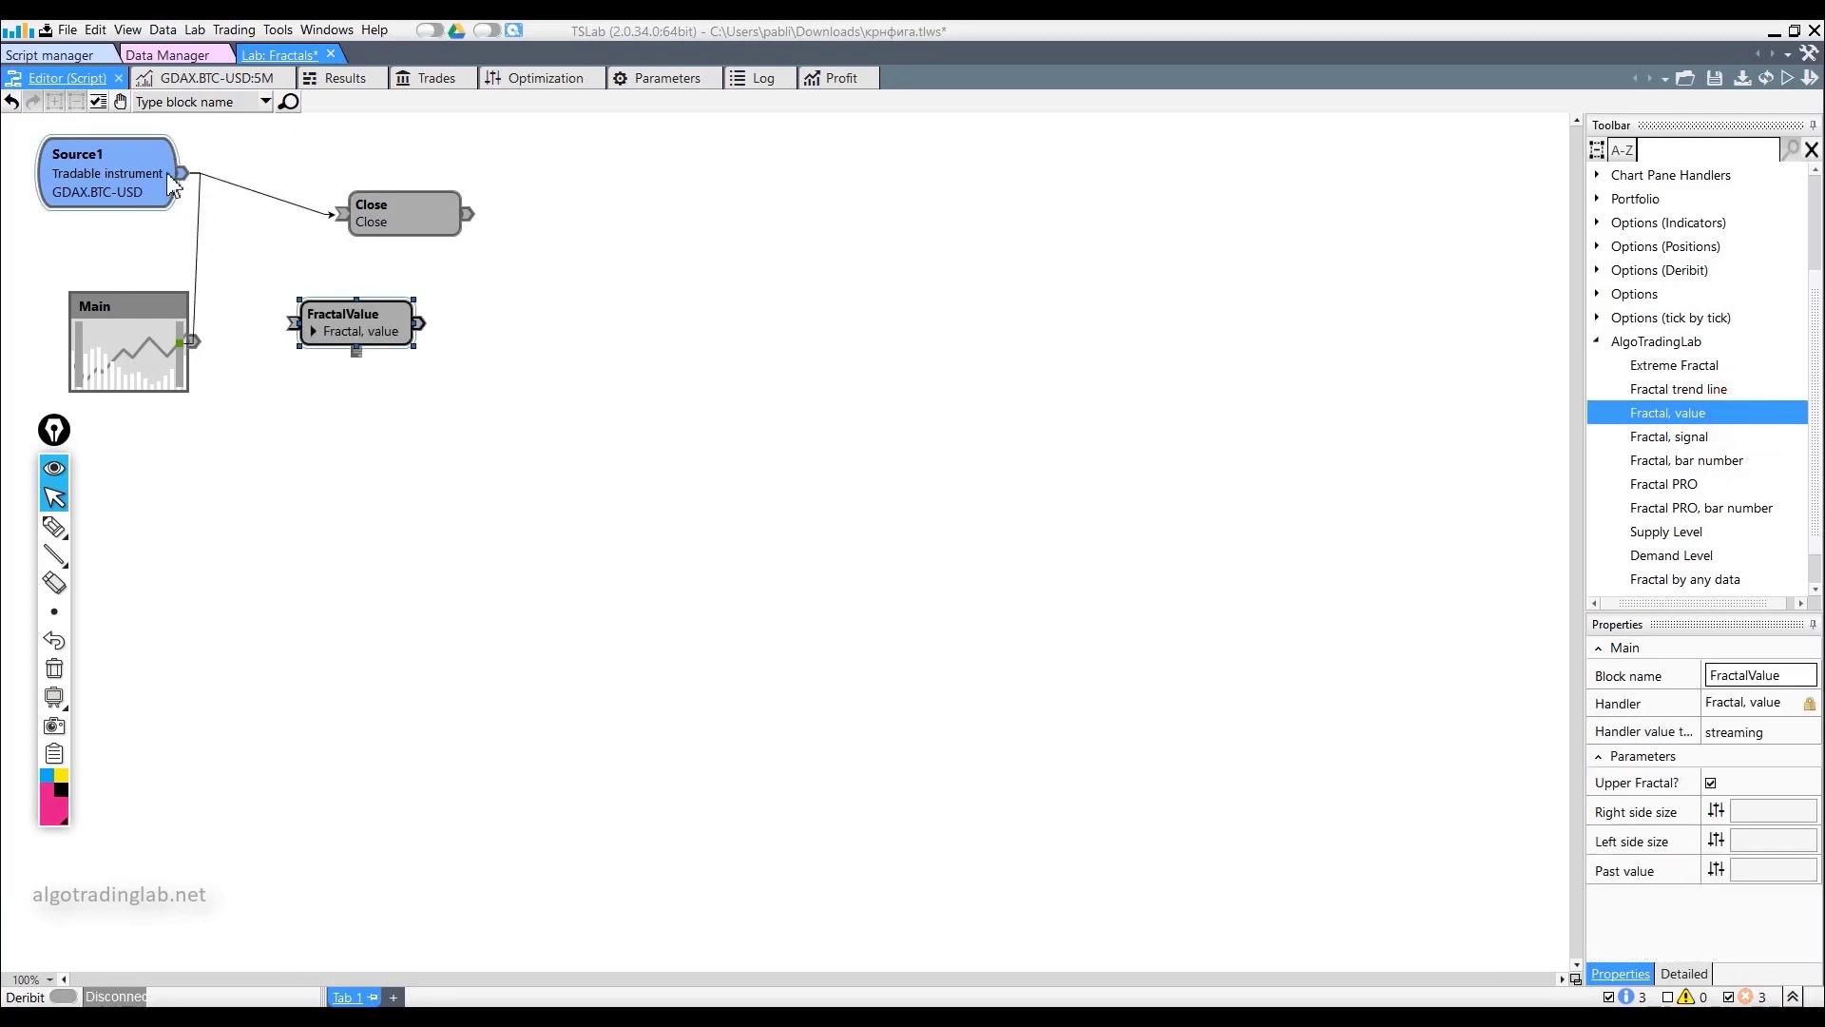
left_click_drag(183, 172, 293, 323)
left_click_drag(419, 323, 181, 364)
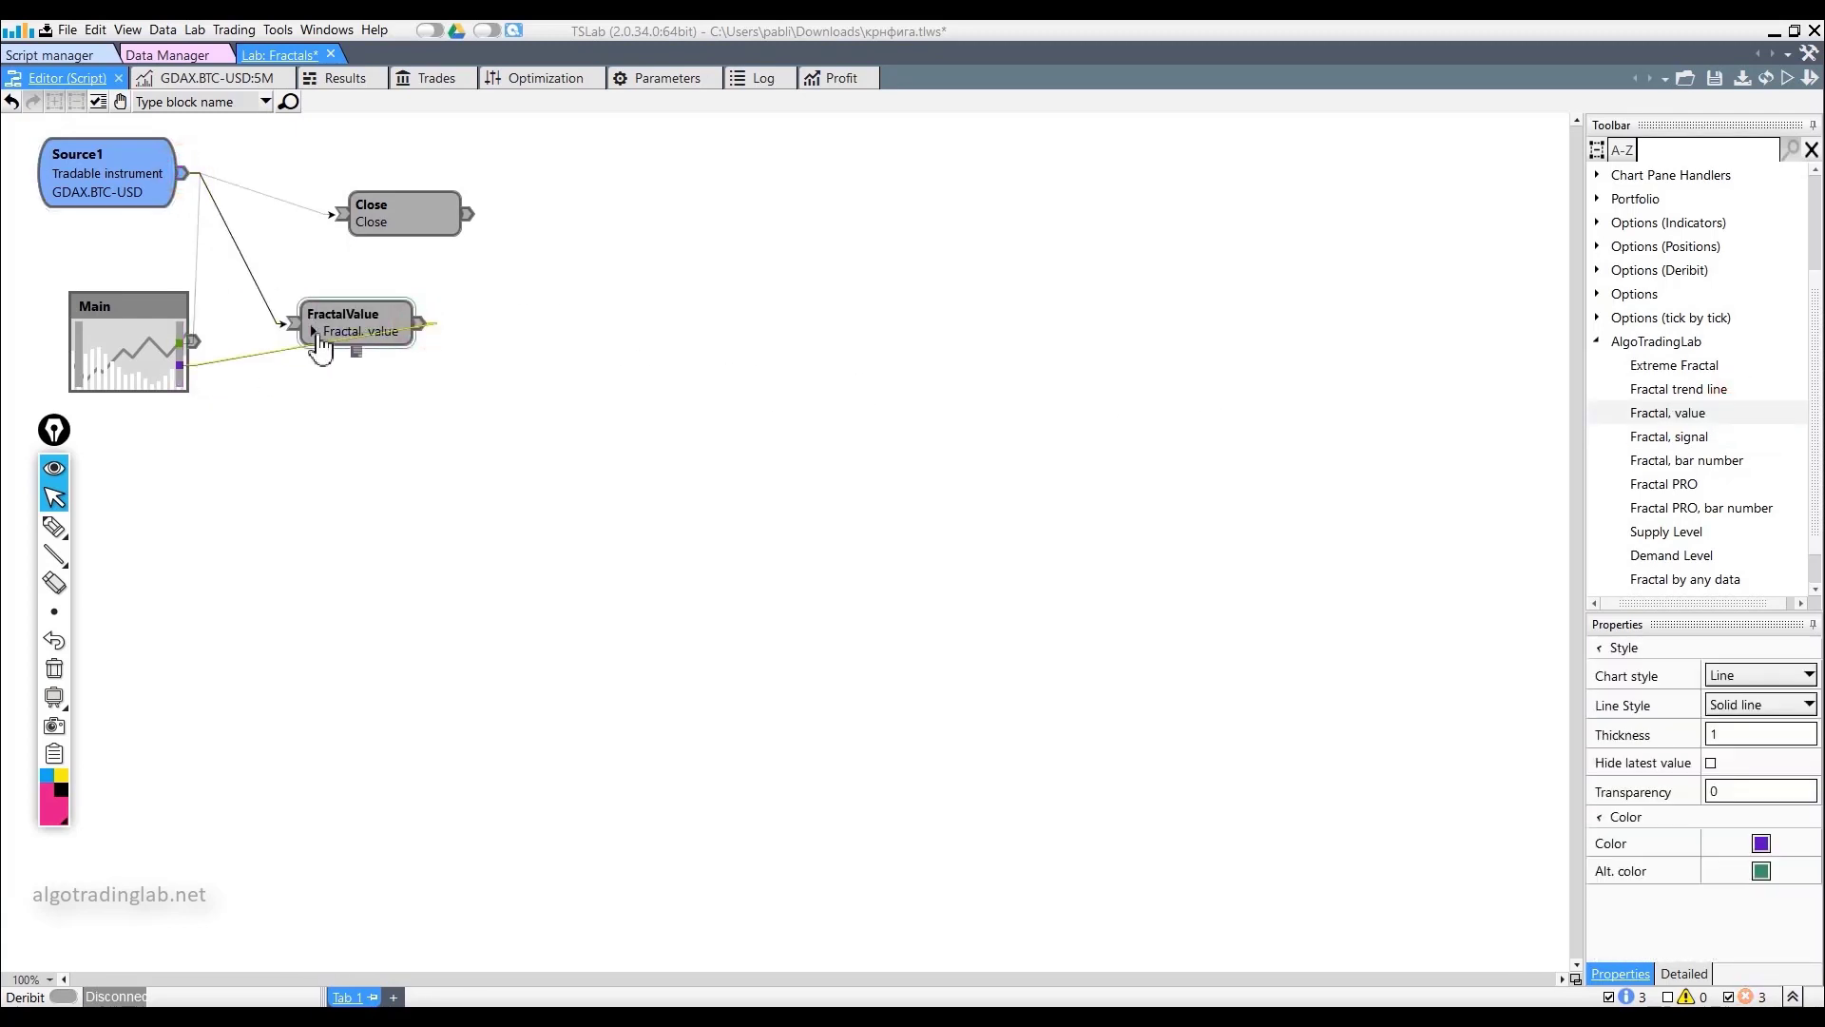
left_click(333, 333)
Set FractalValue's right and left side sizes to fixed 200 and run the script.
left_click(1716, 810)
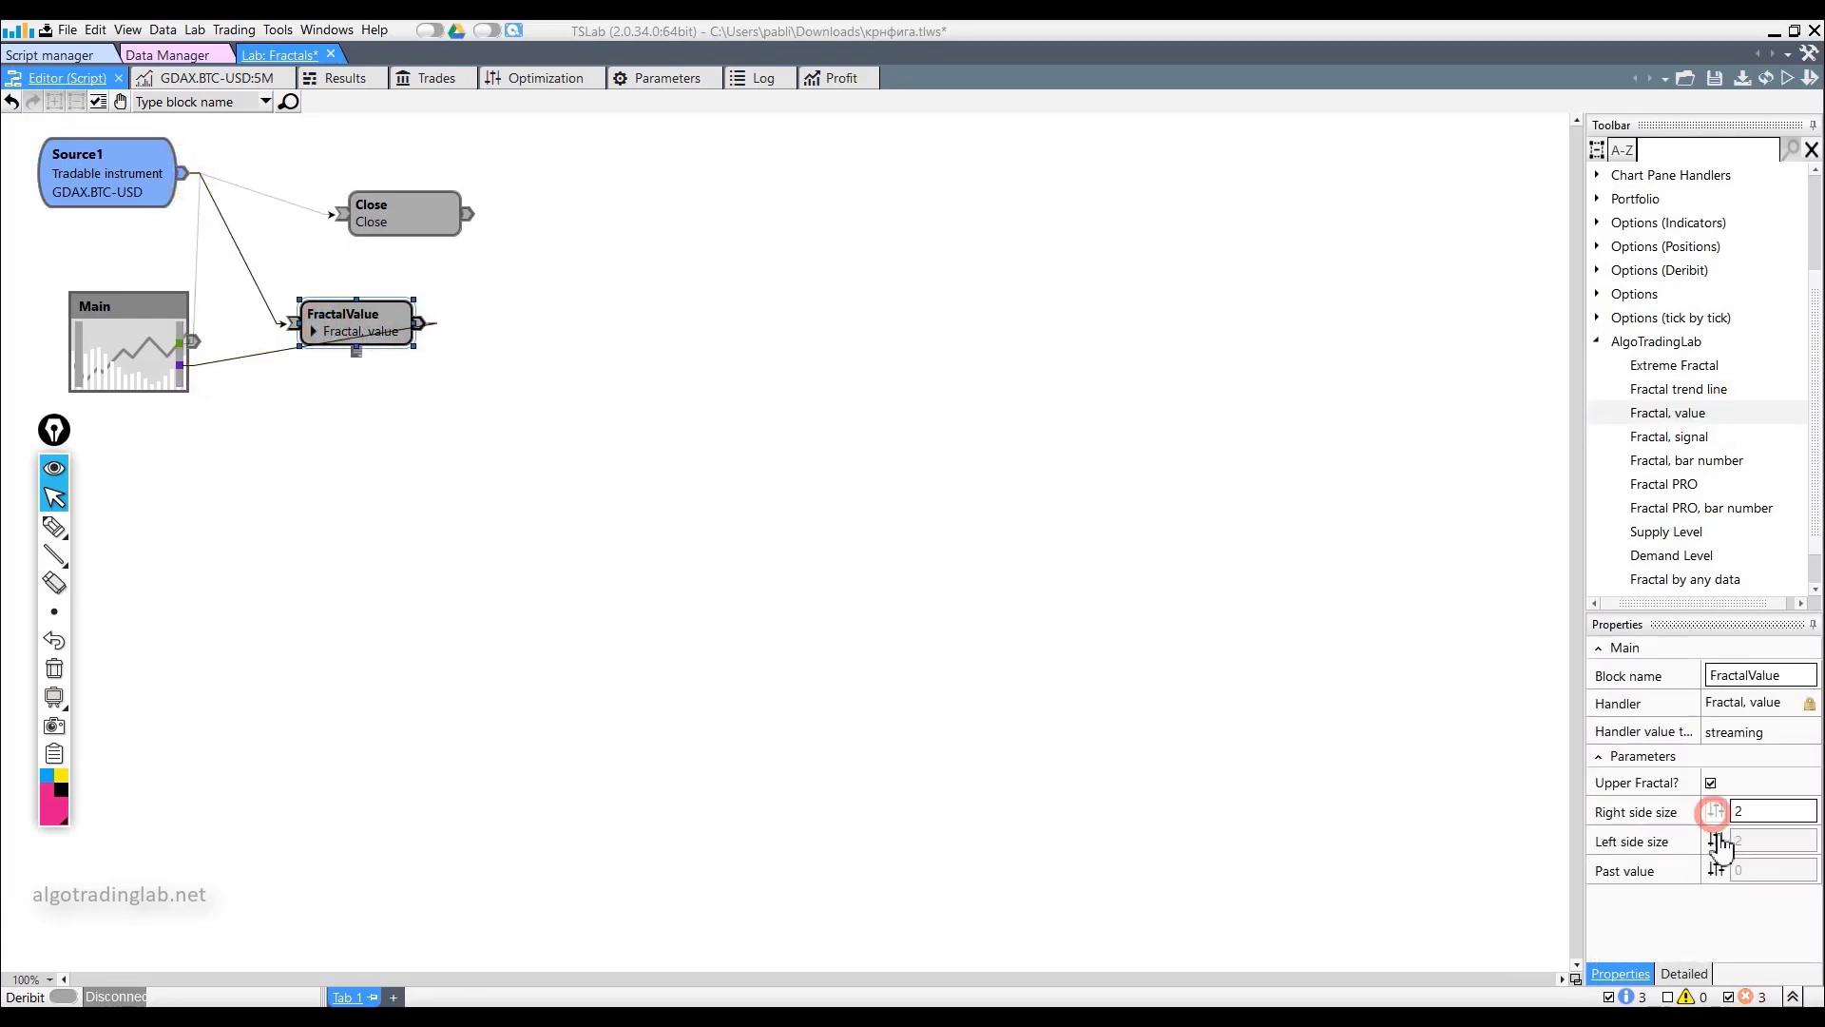
left_click(1716, 840)
left_click(1747, 810)
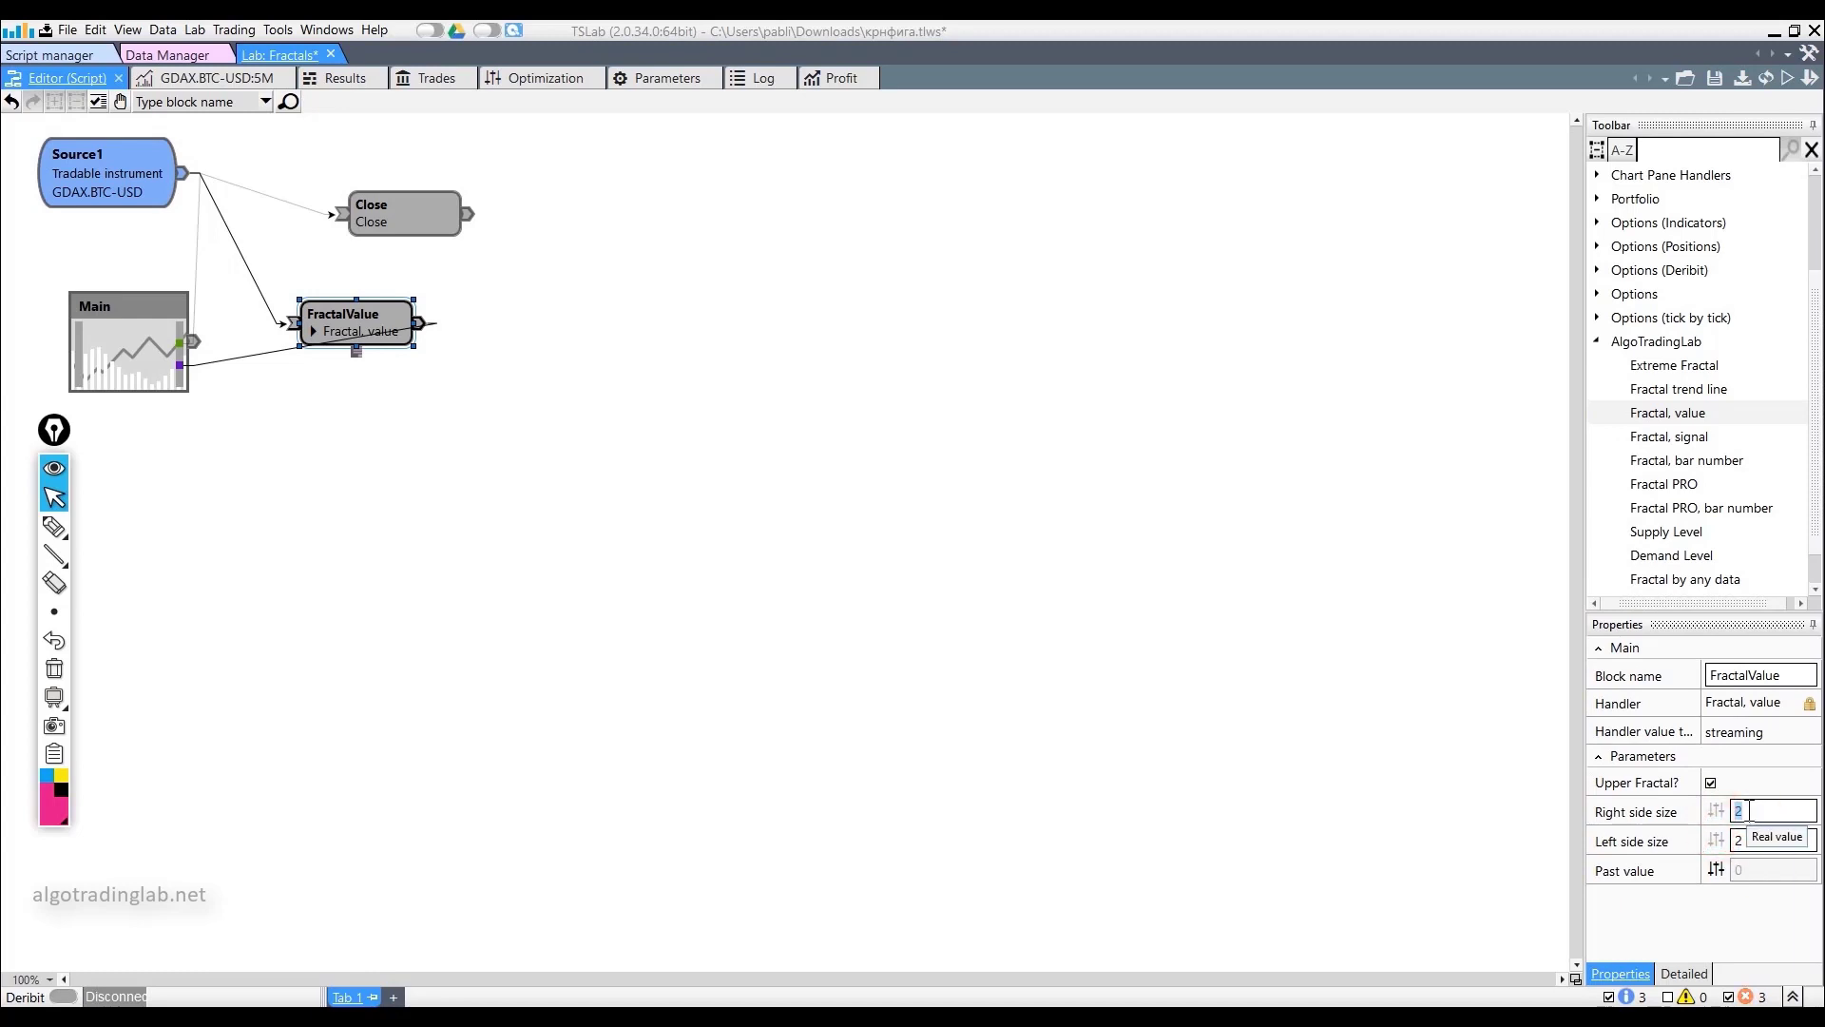
type("200")
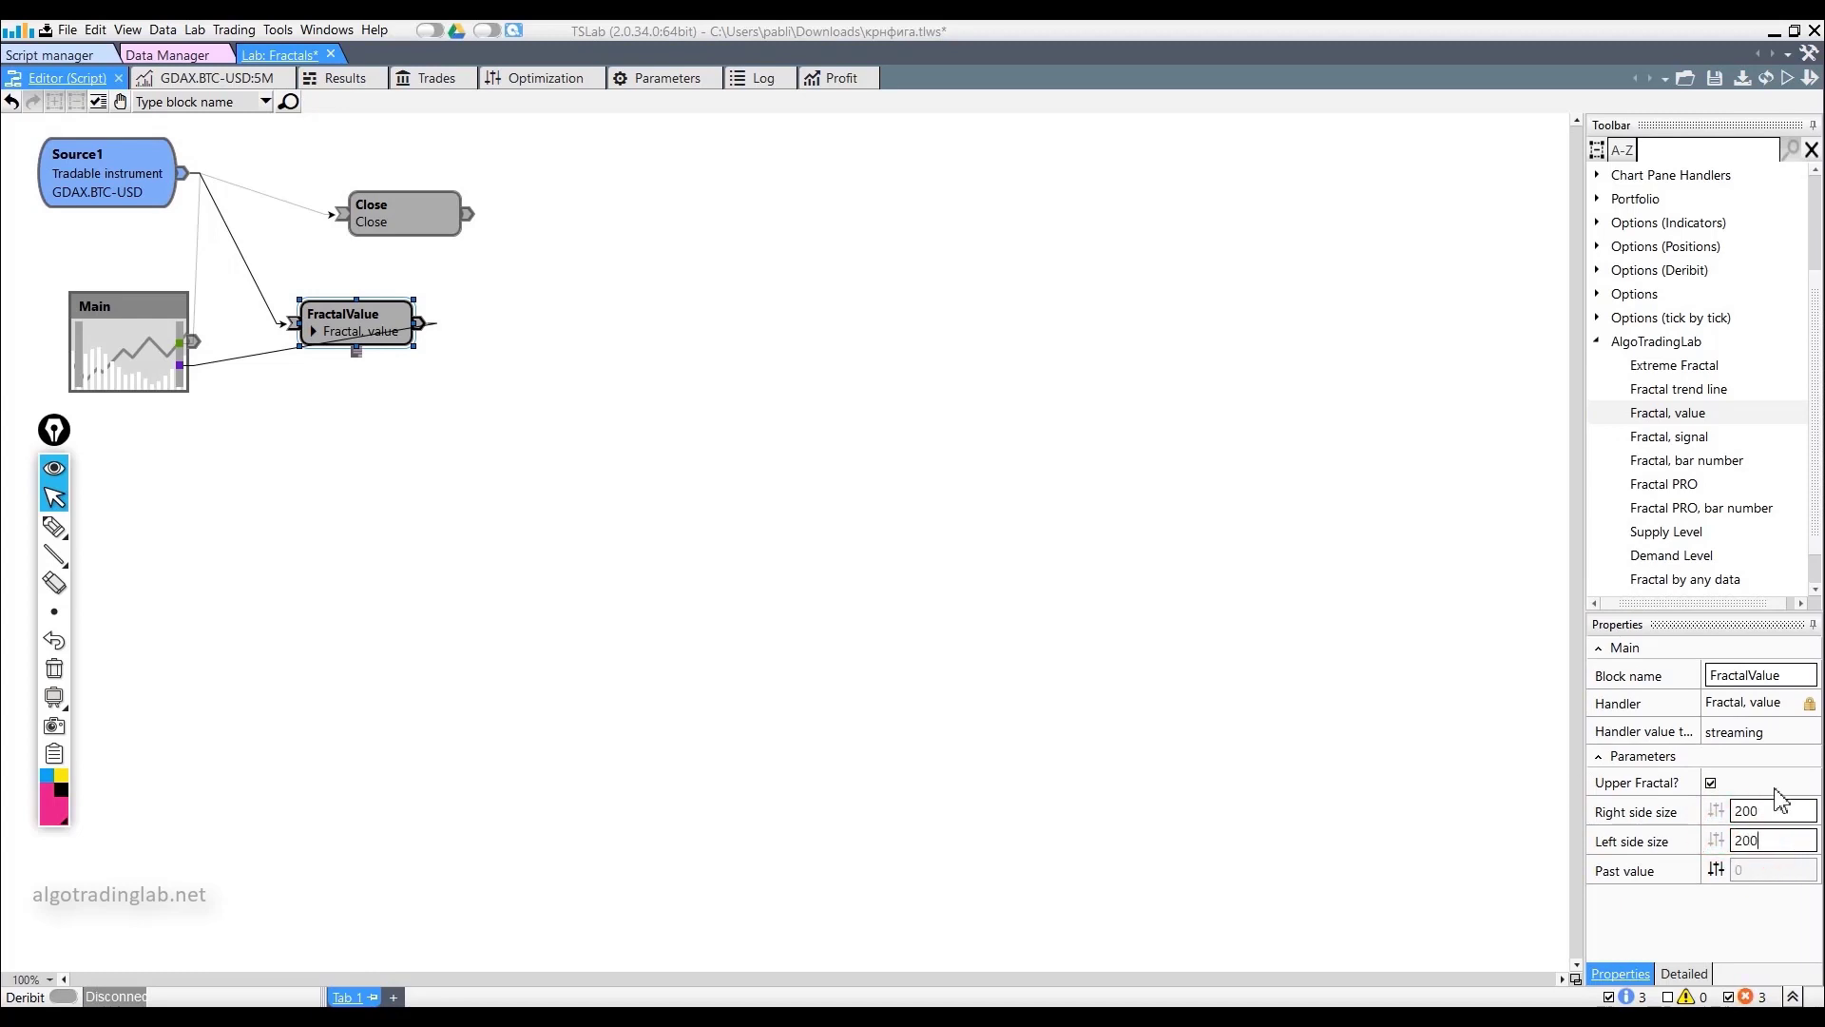
left_click(1784, 82)
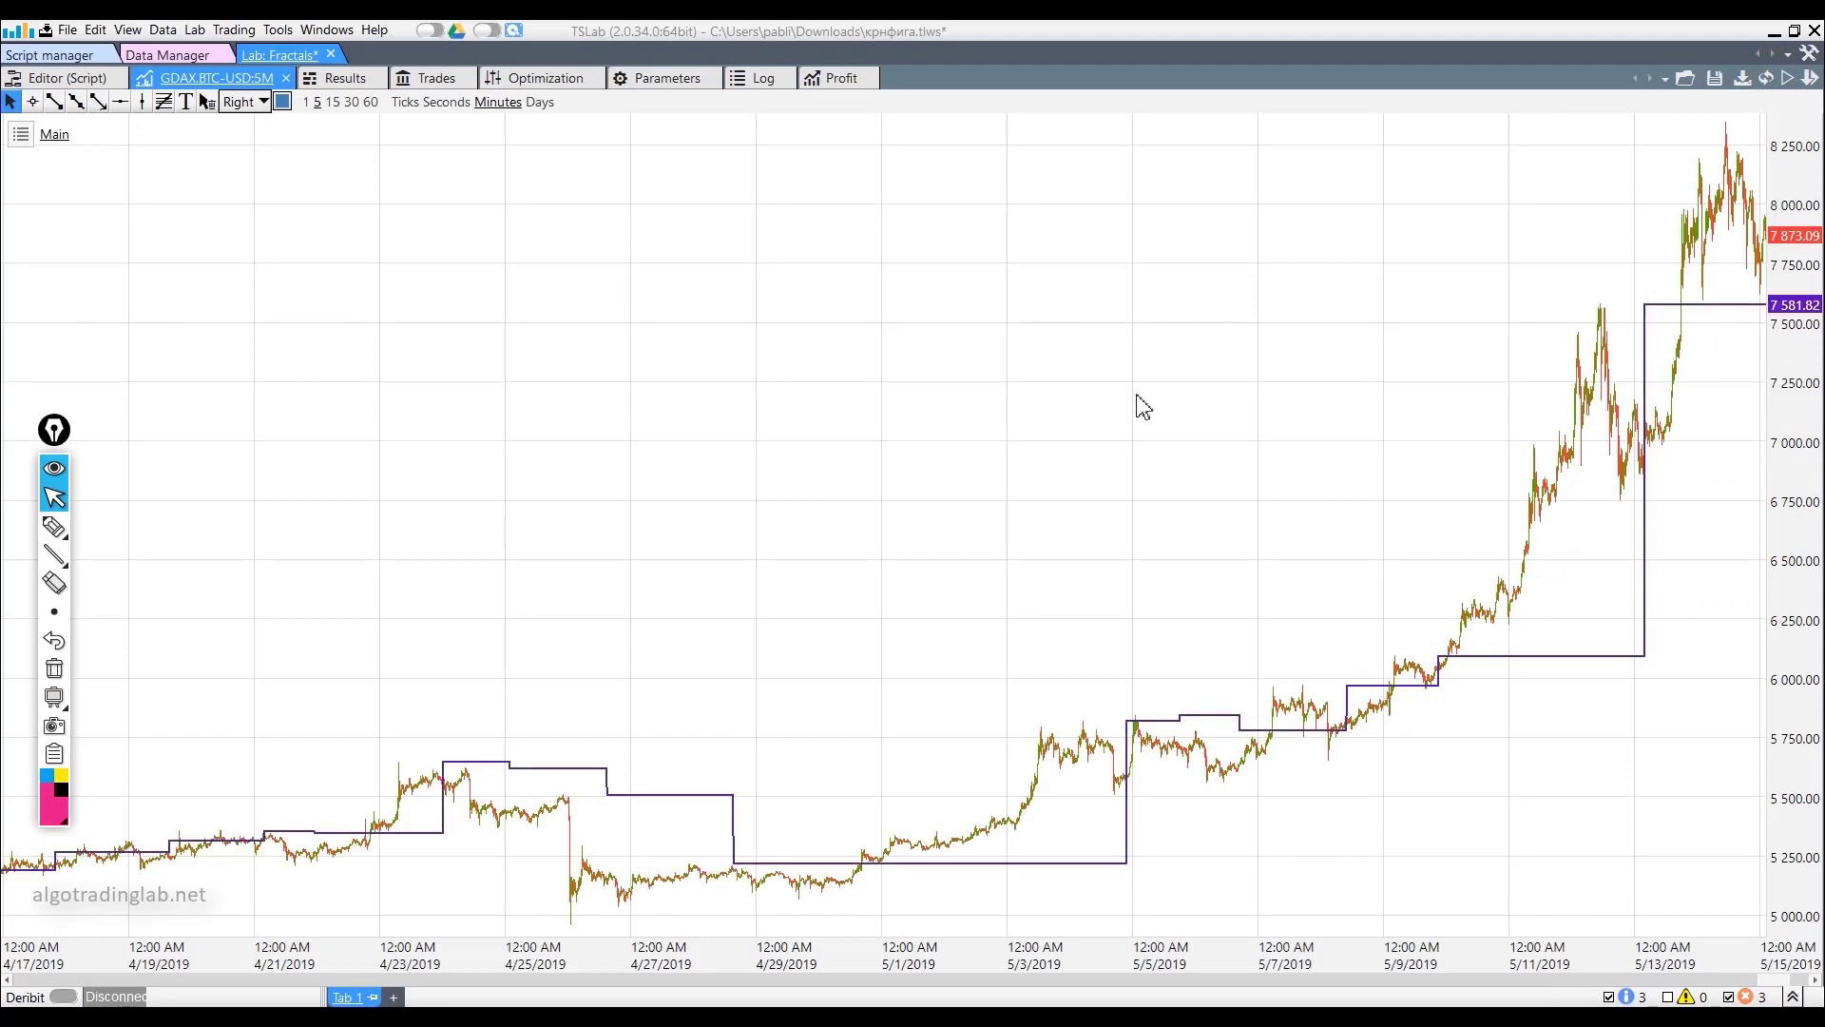
Zoom the BTC chart to 5/10–5/15 around the 7,581.82 level and pick the freehand highlighter.
scroll(1137, 404, "up", 4)
scroll(918, 670, "up", 4)
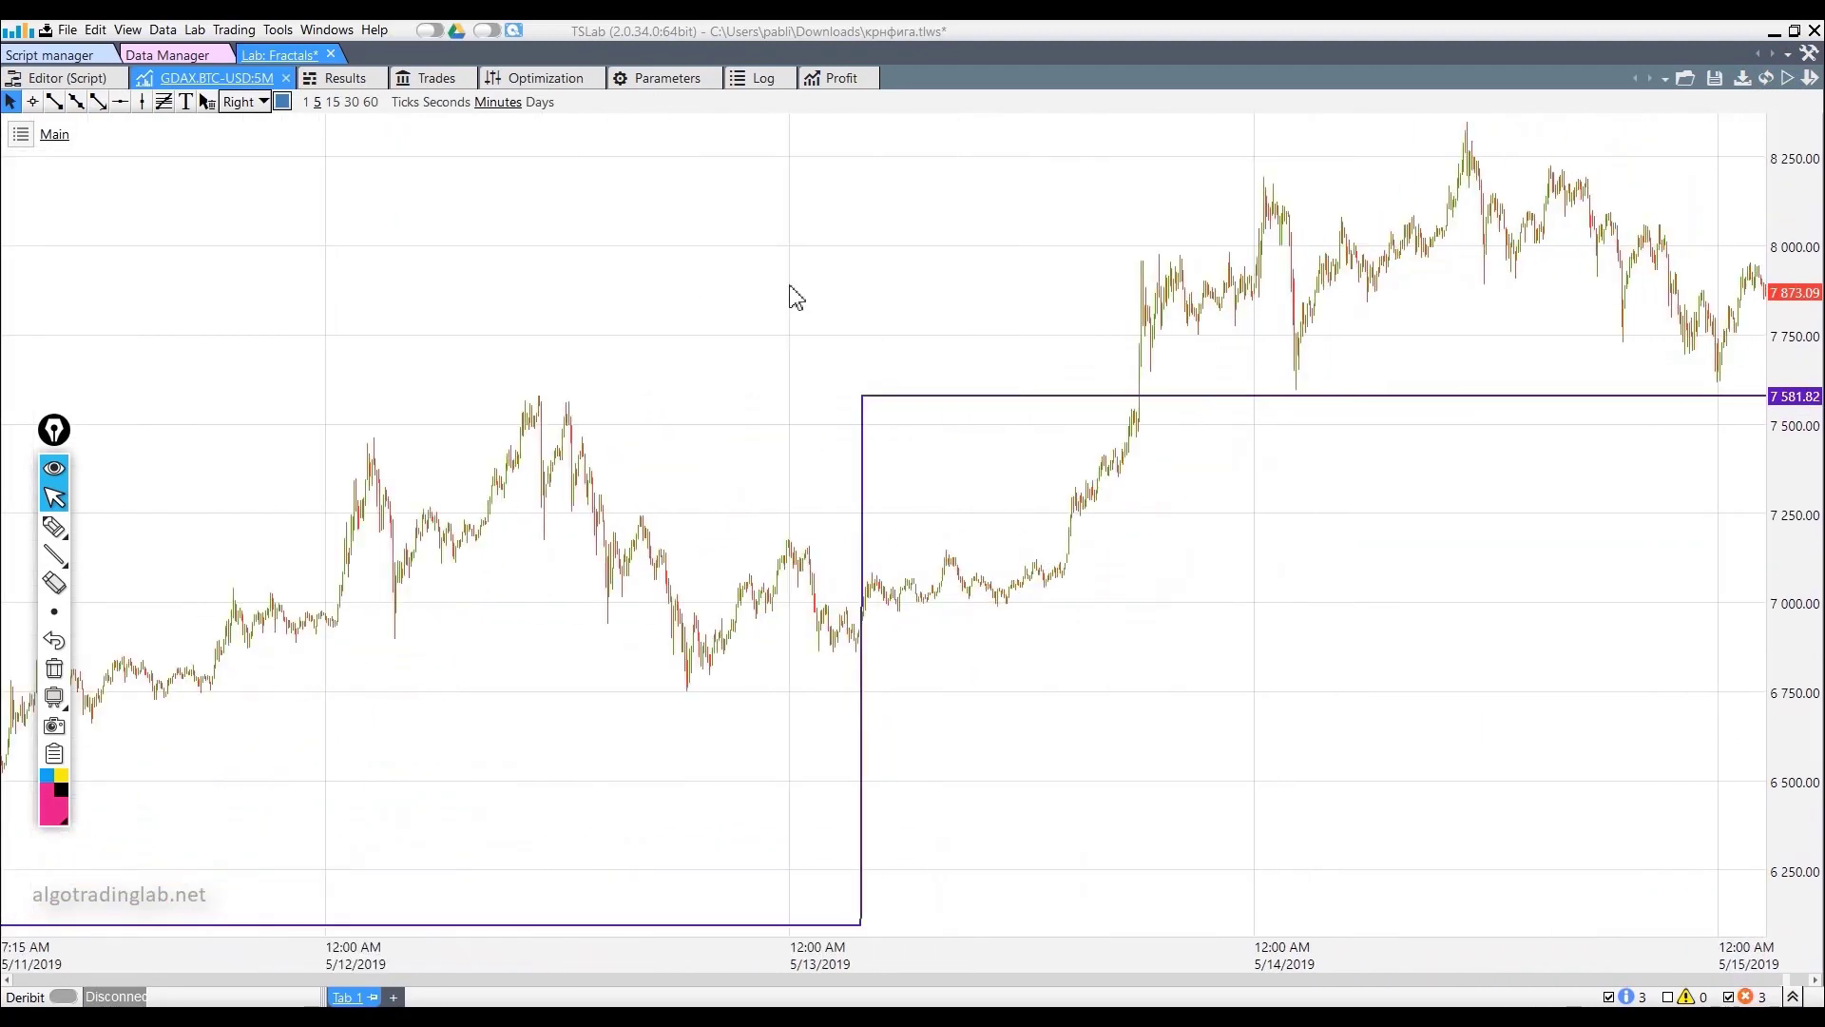
scroll(796, 298, "down", 1)
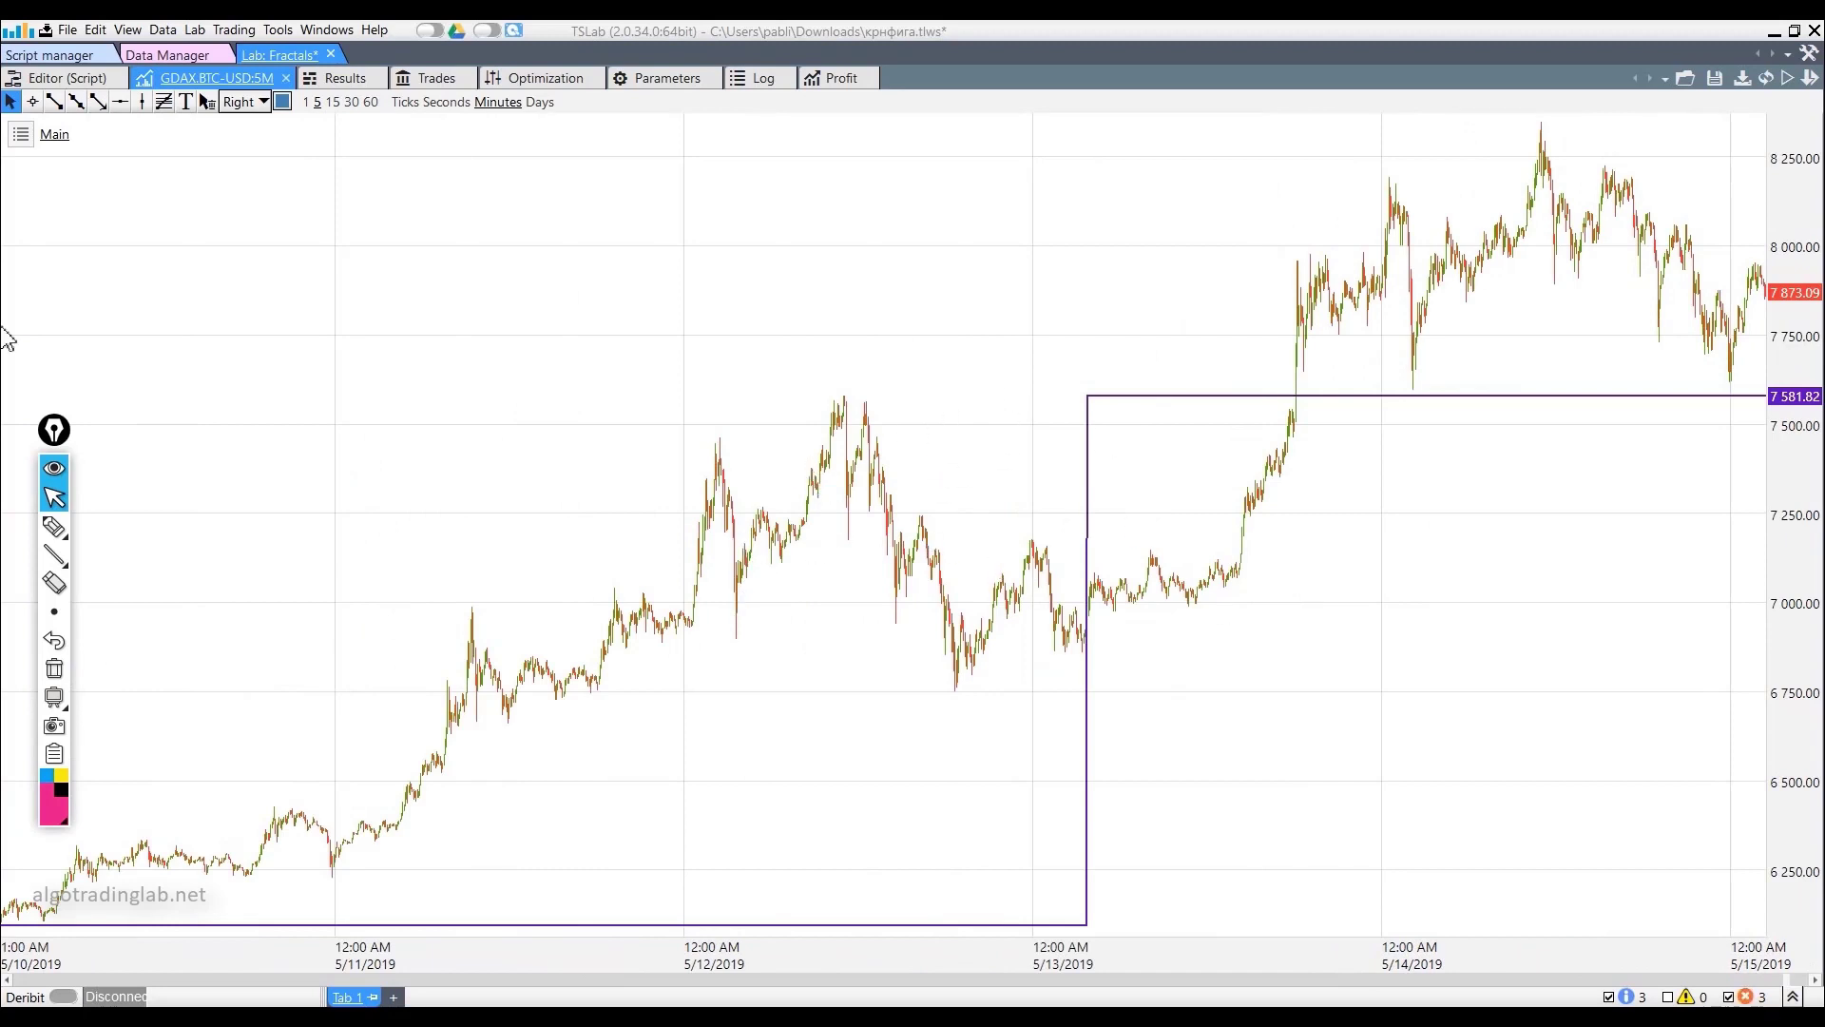
mouse_move(57, 528)
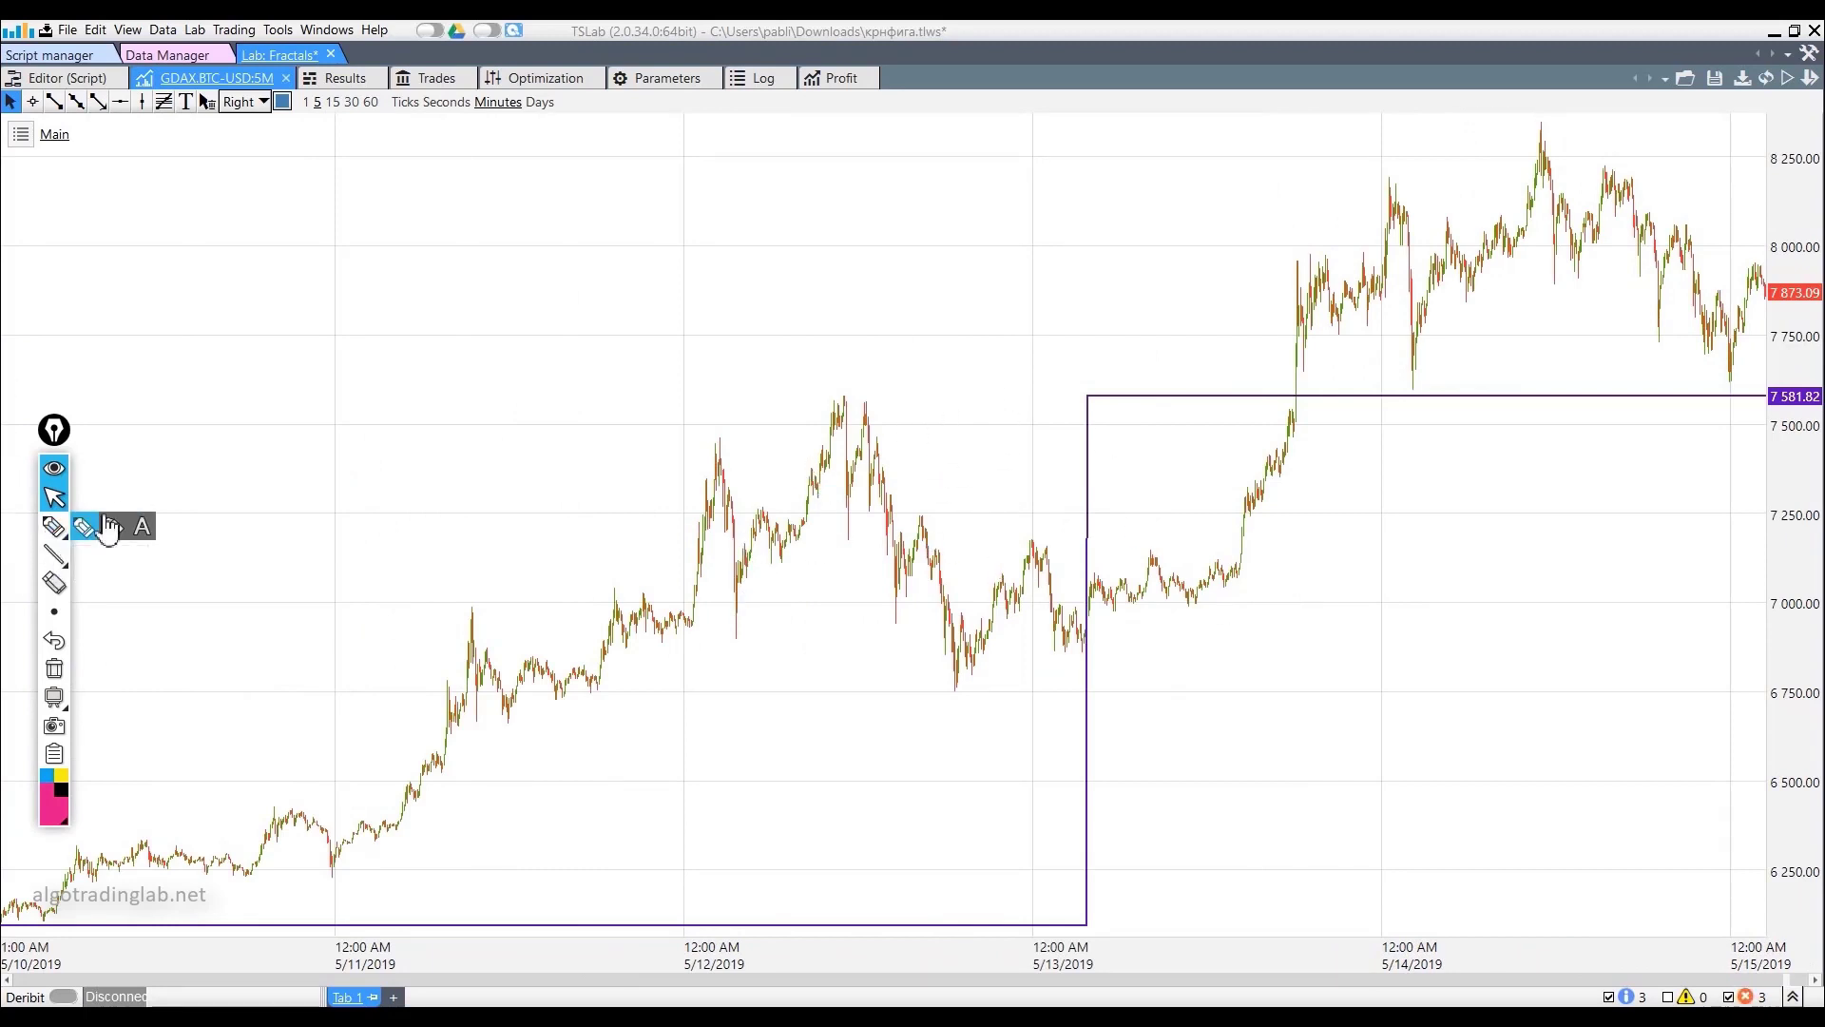
left_click(109, 527)
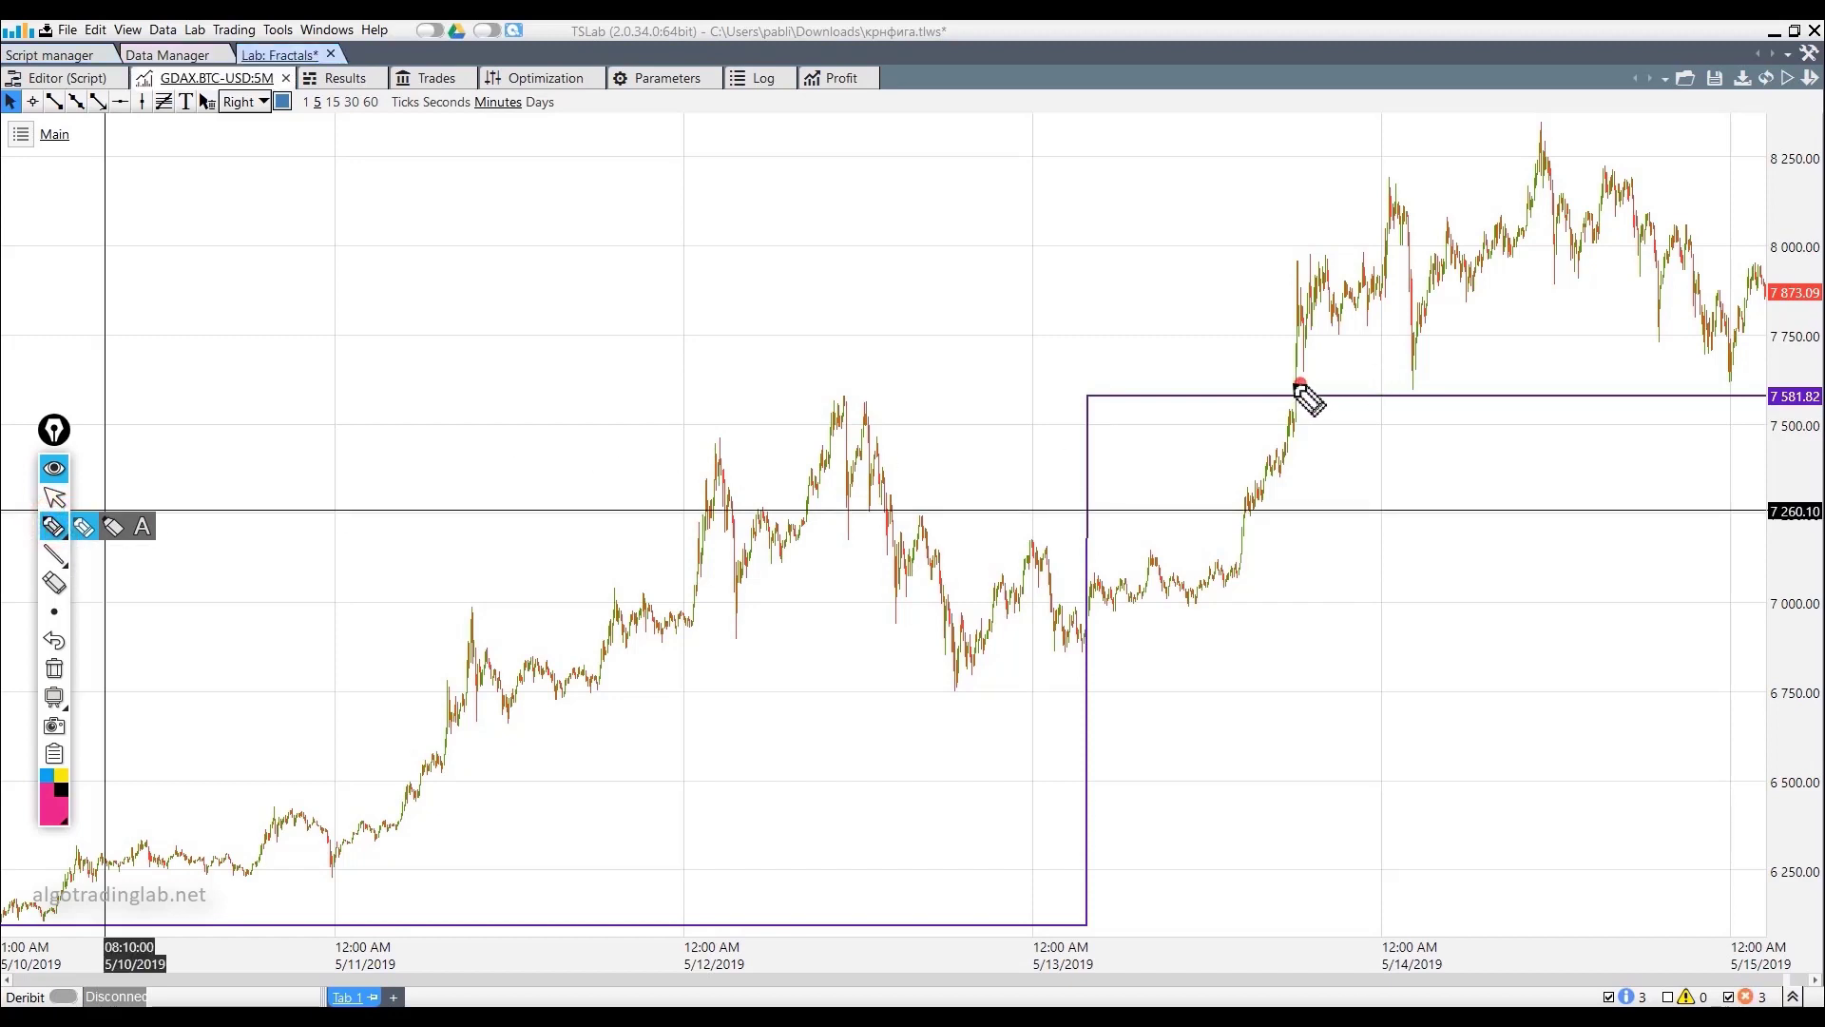
left_click_drag(1299, 385, 1298, 392)
mouse_move(1266, 470)
left_mouse_down()
mouse_move(1327, 306)
mouse_move(1342, 315)
left_mouse_up()
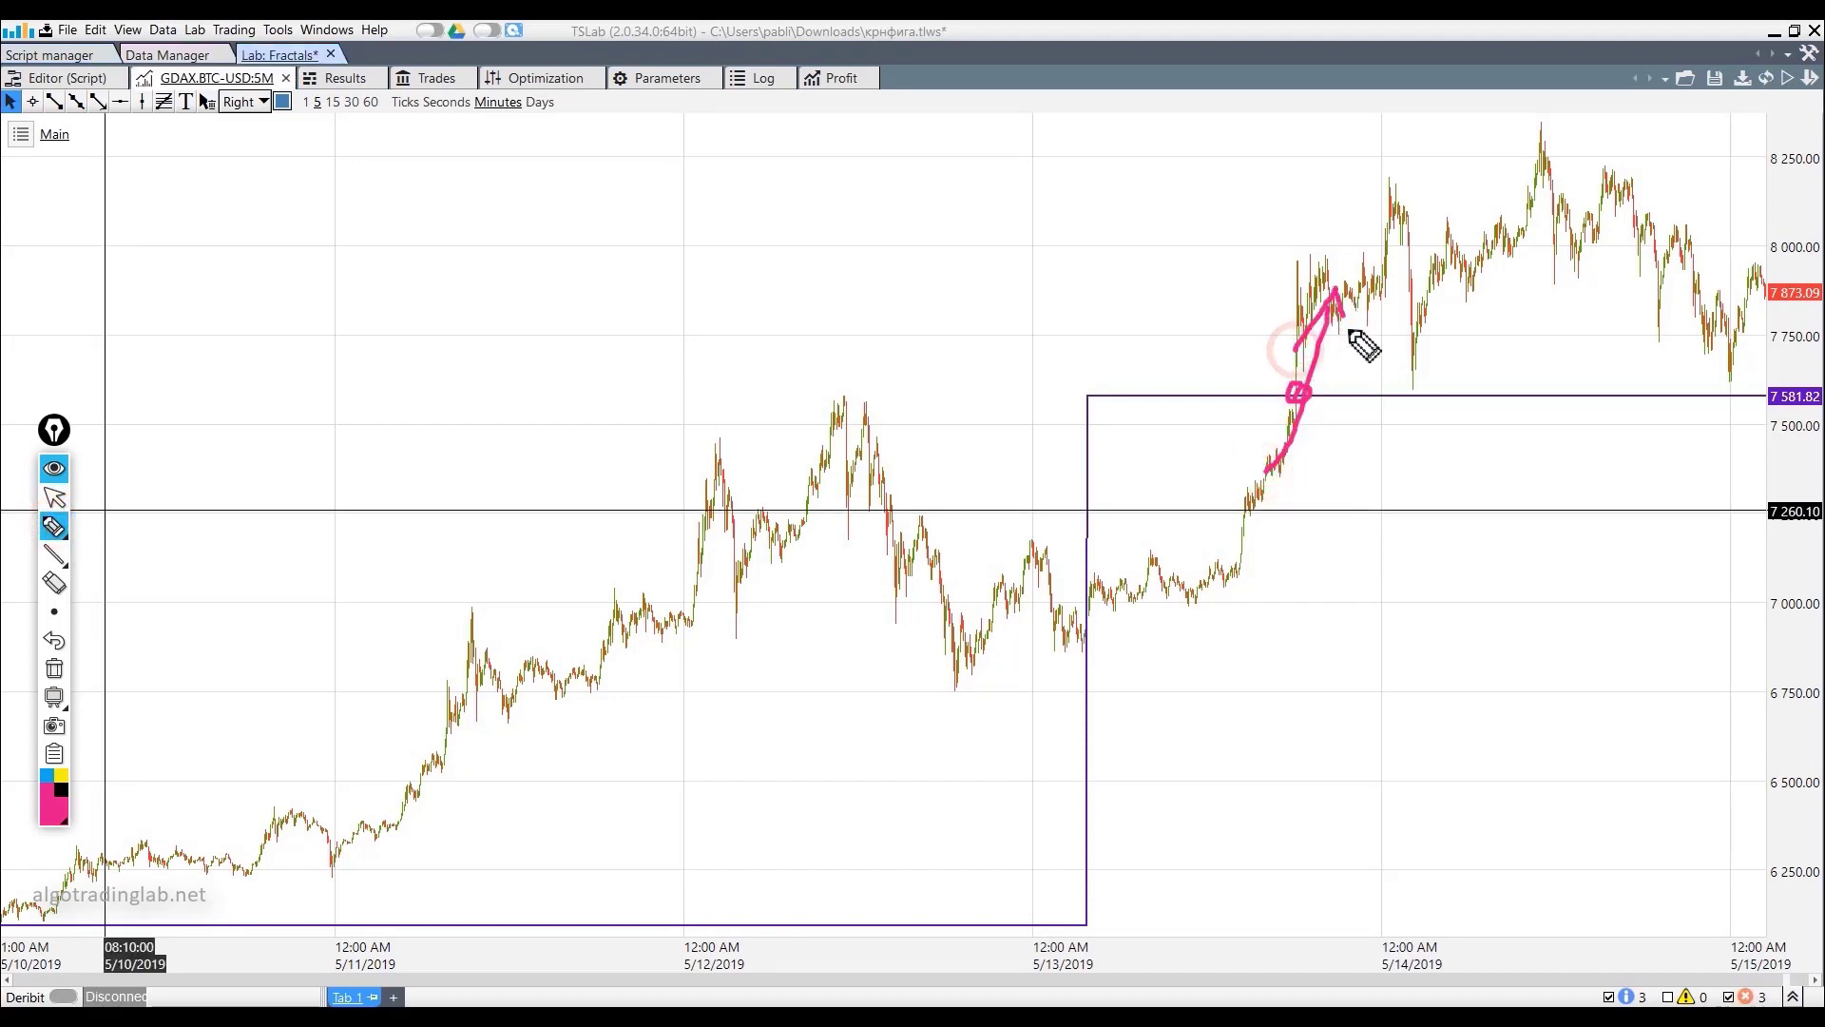
left_click(54, 666)
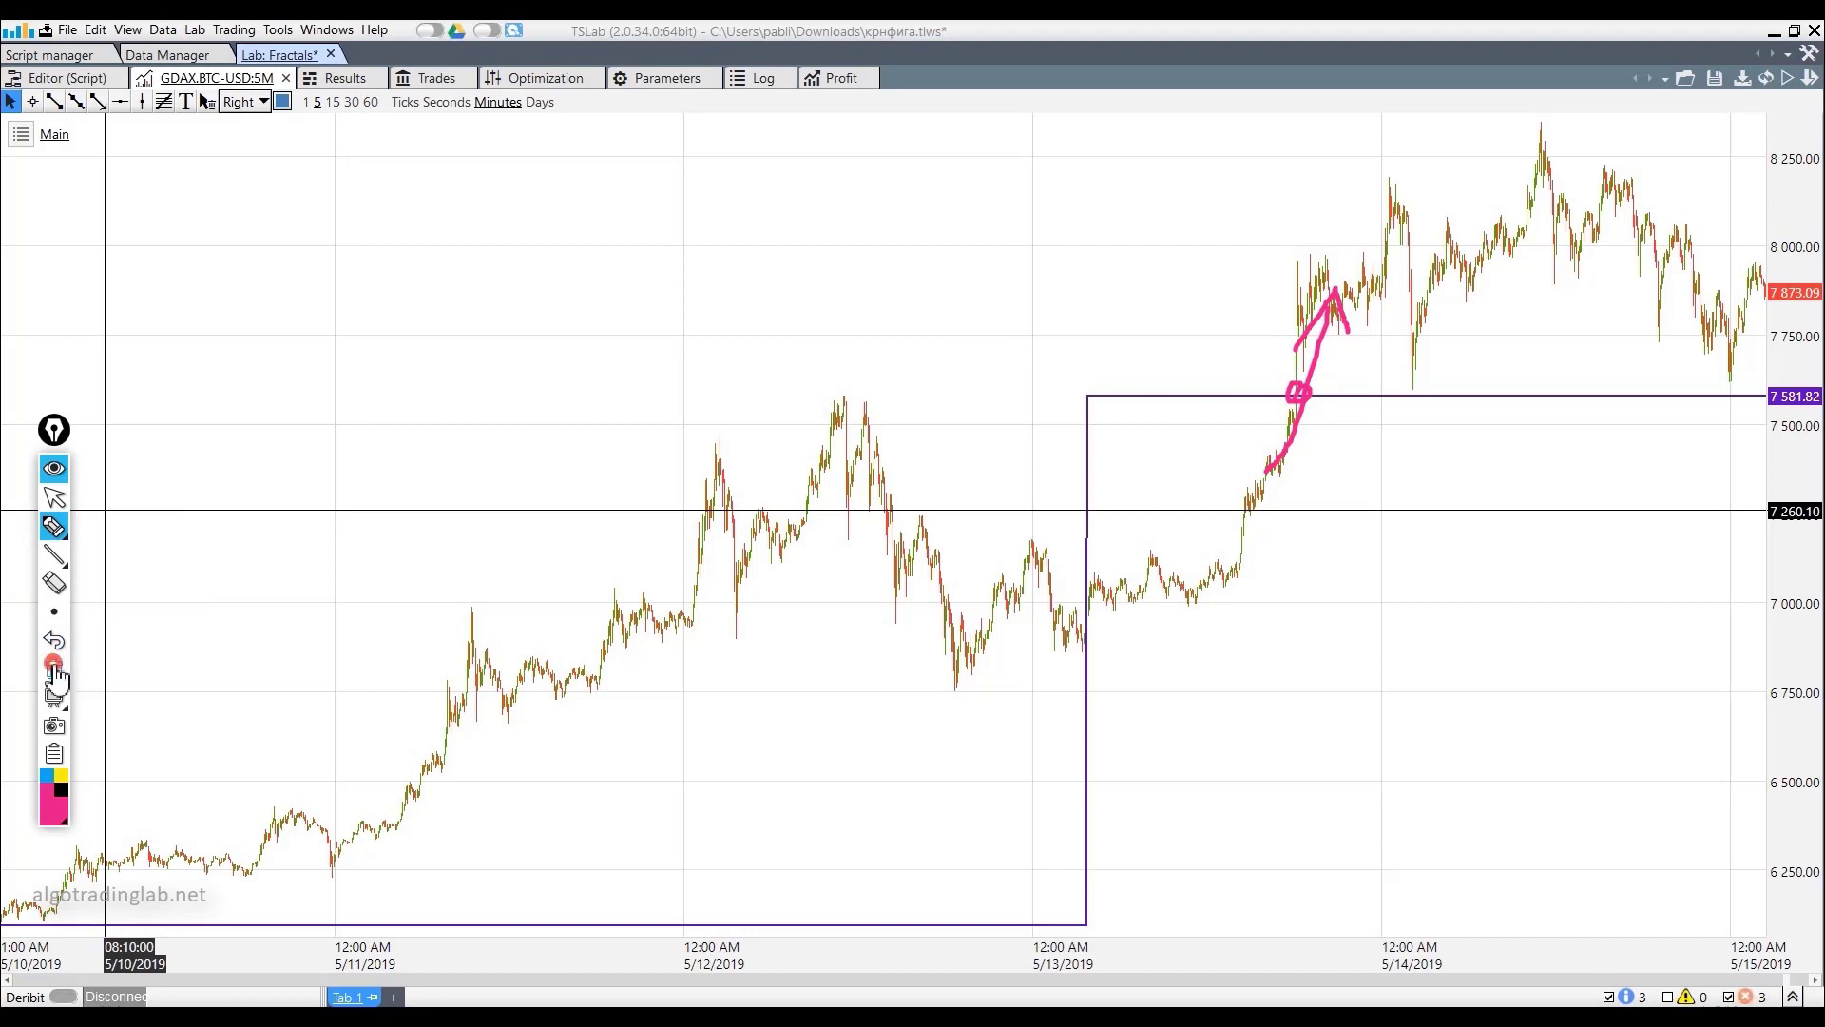
left_click_drag(1419, 386, 1426, 408)
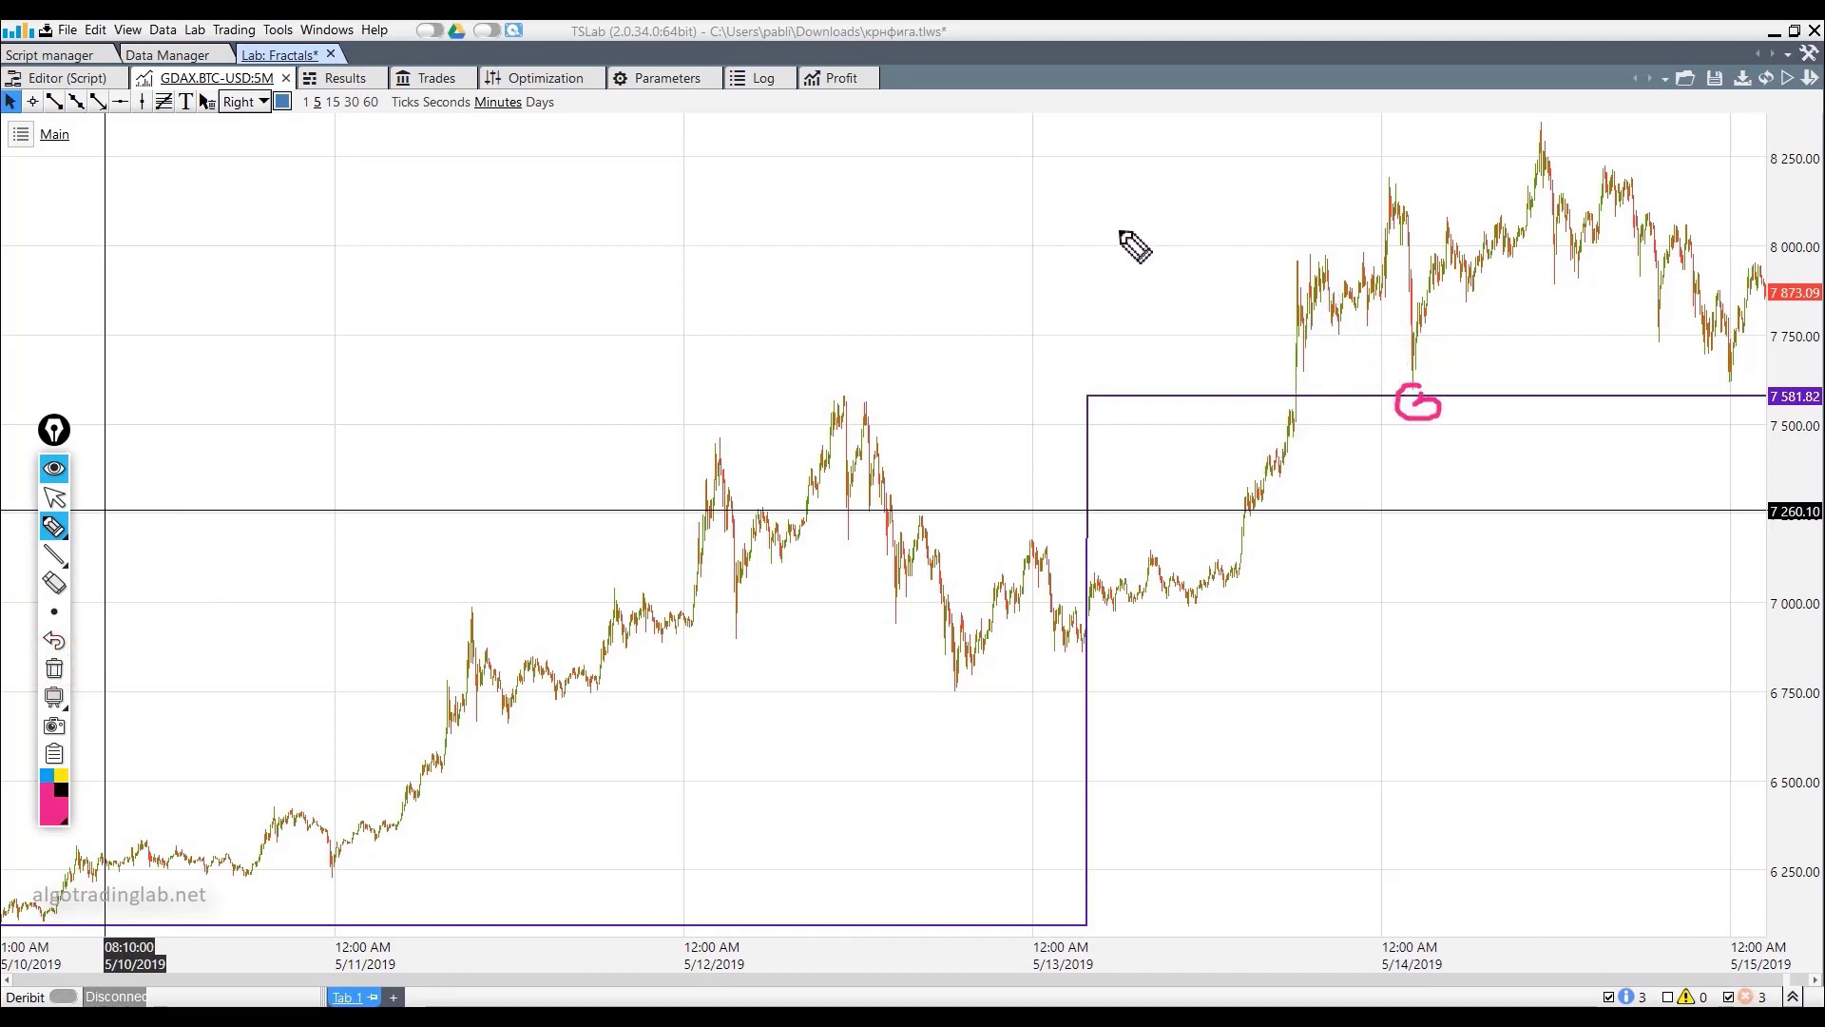
mouse_move(1436, 399)
left_mouse_down()
mouse_move(1474, 277)
mouse_move(1533, 254)
left_mouse_up()
left_click_drag(1454, 276, 1521, 216)
mouse_move(639, 635)
left_mouse_down()
mouse_move(813, 394)
mouse_move(1000, 606)
left_mouse_up()
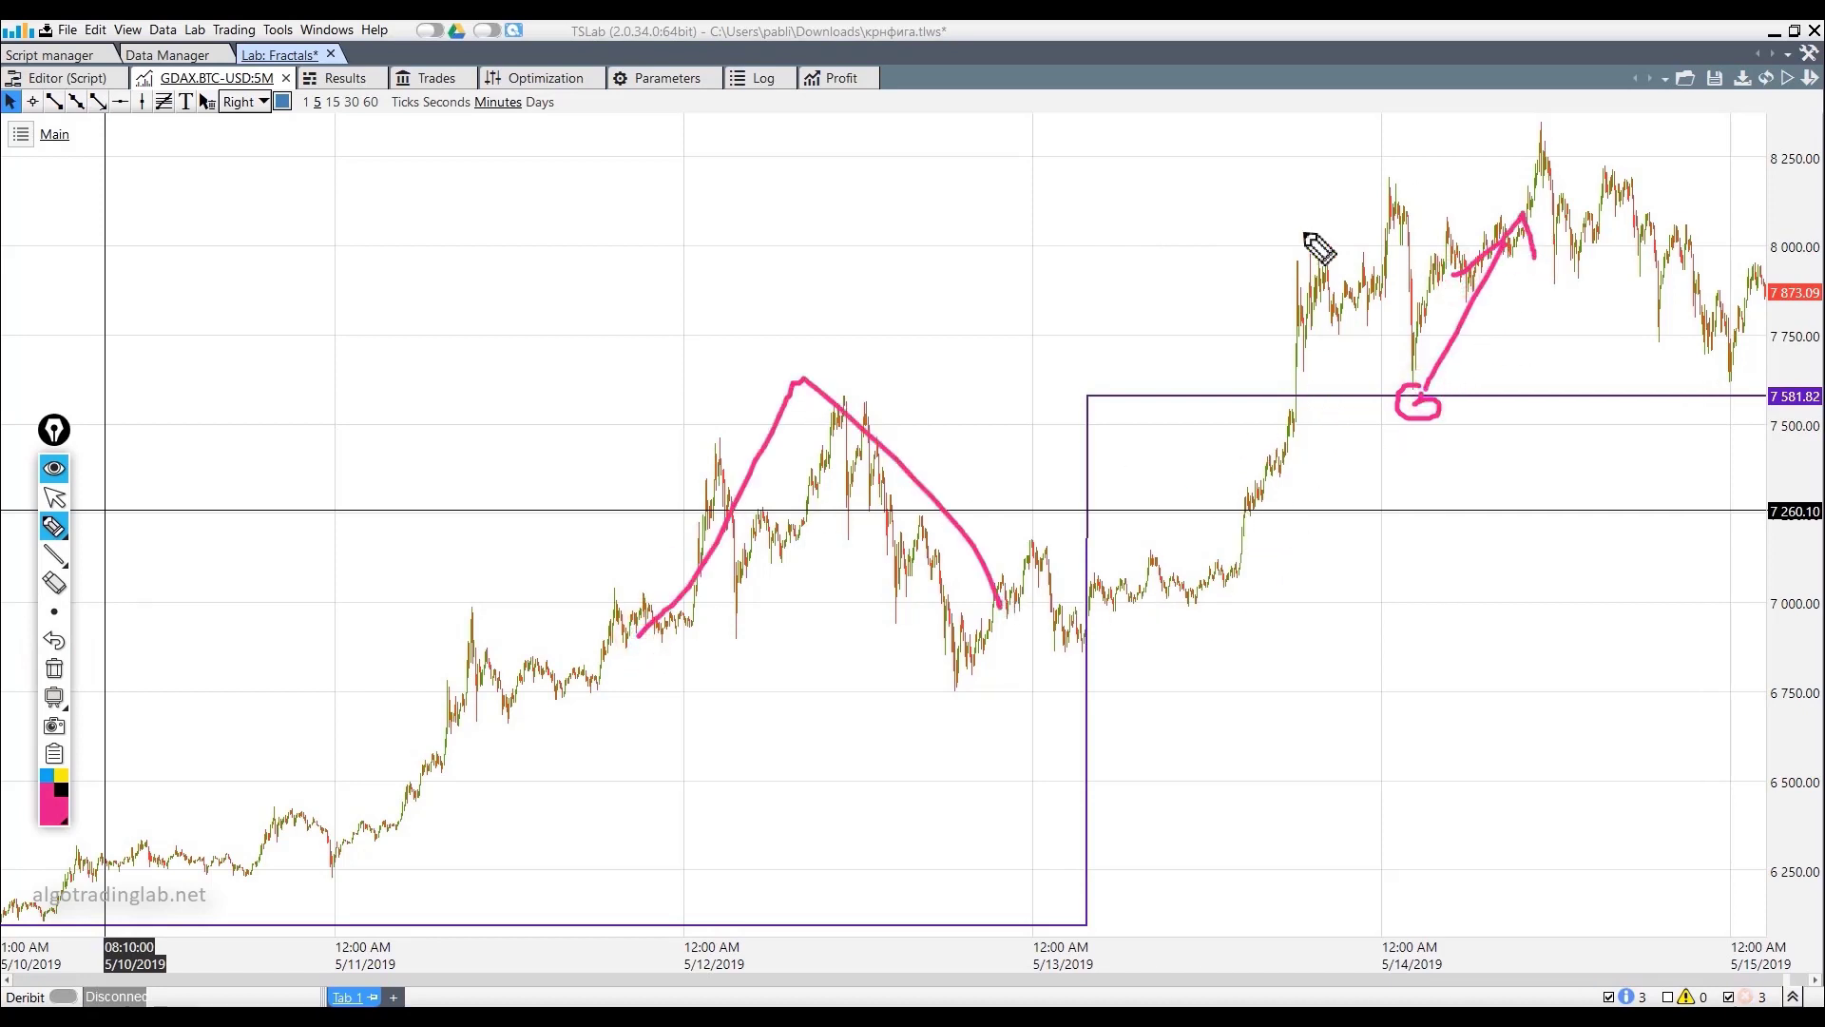
mouse_move(1291, 220)
left_mouse_down()
mouse_move(1369, 372)
mouse_move(1542, 195)
left_mouse_up()
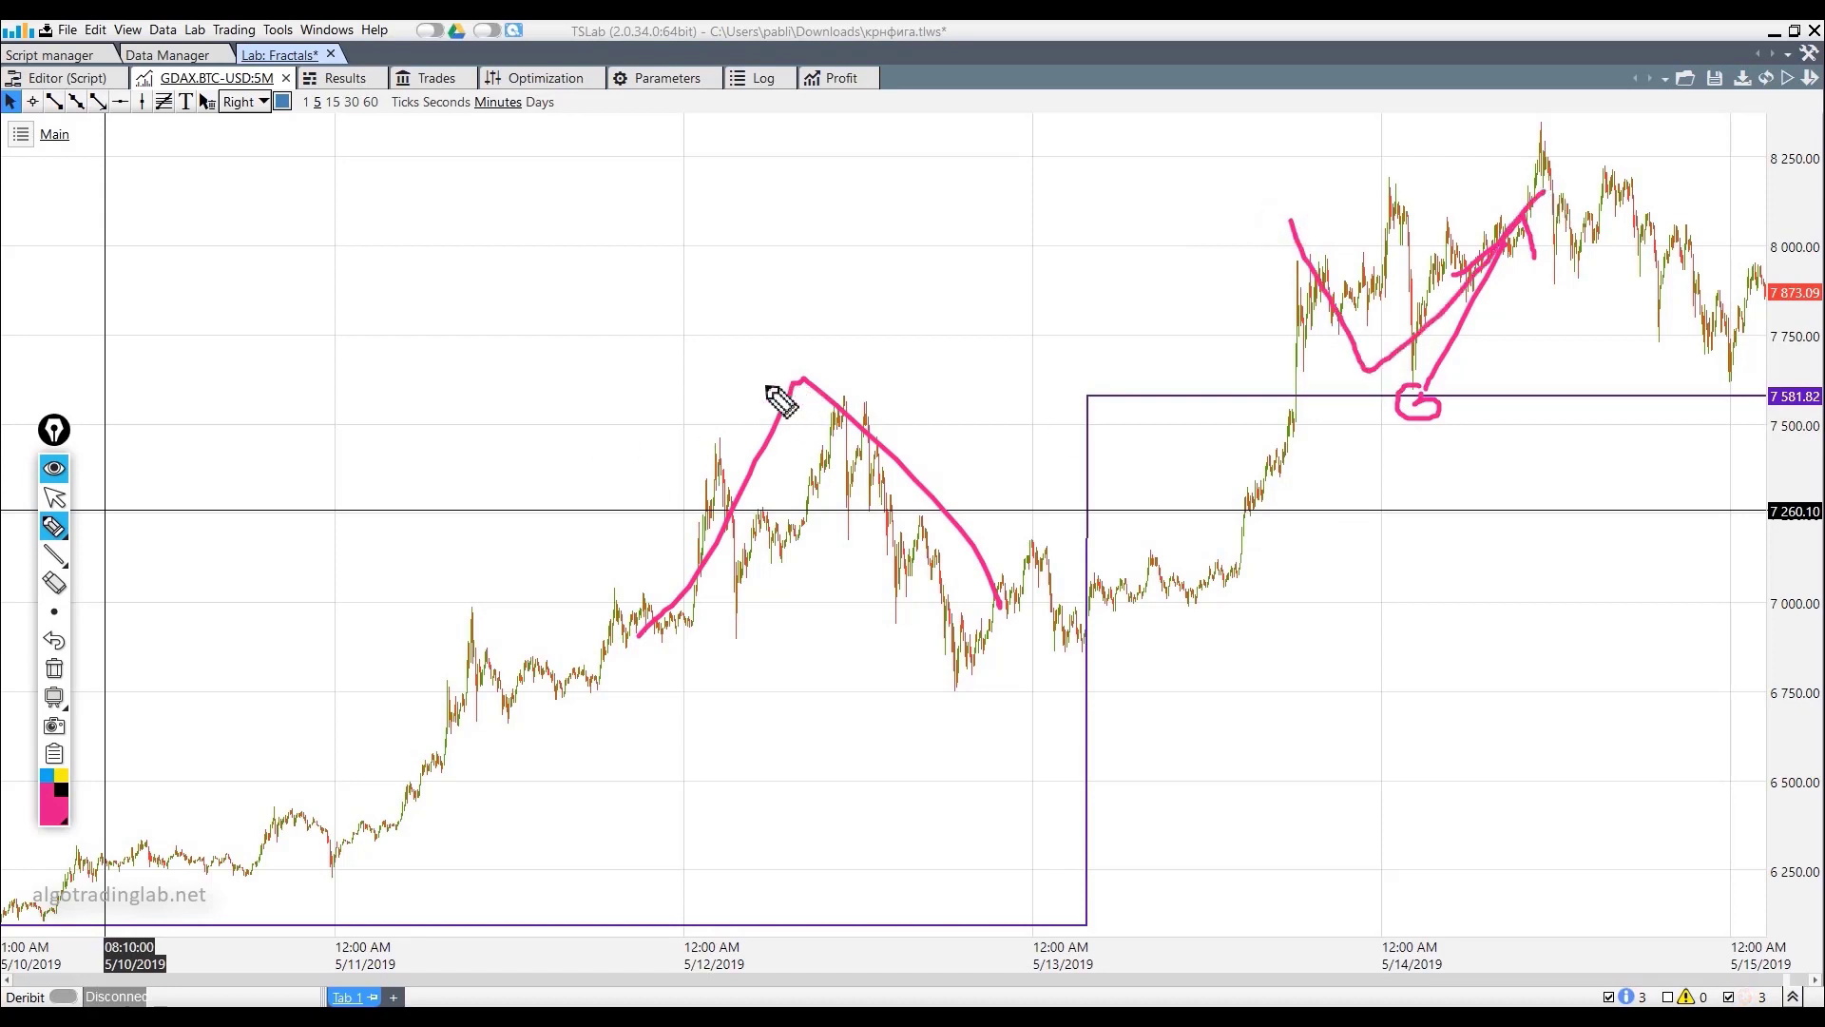
left_click_drag(764, 388, 1502, 401)
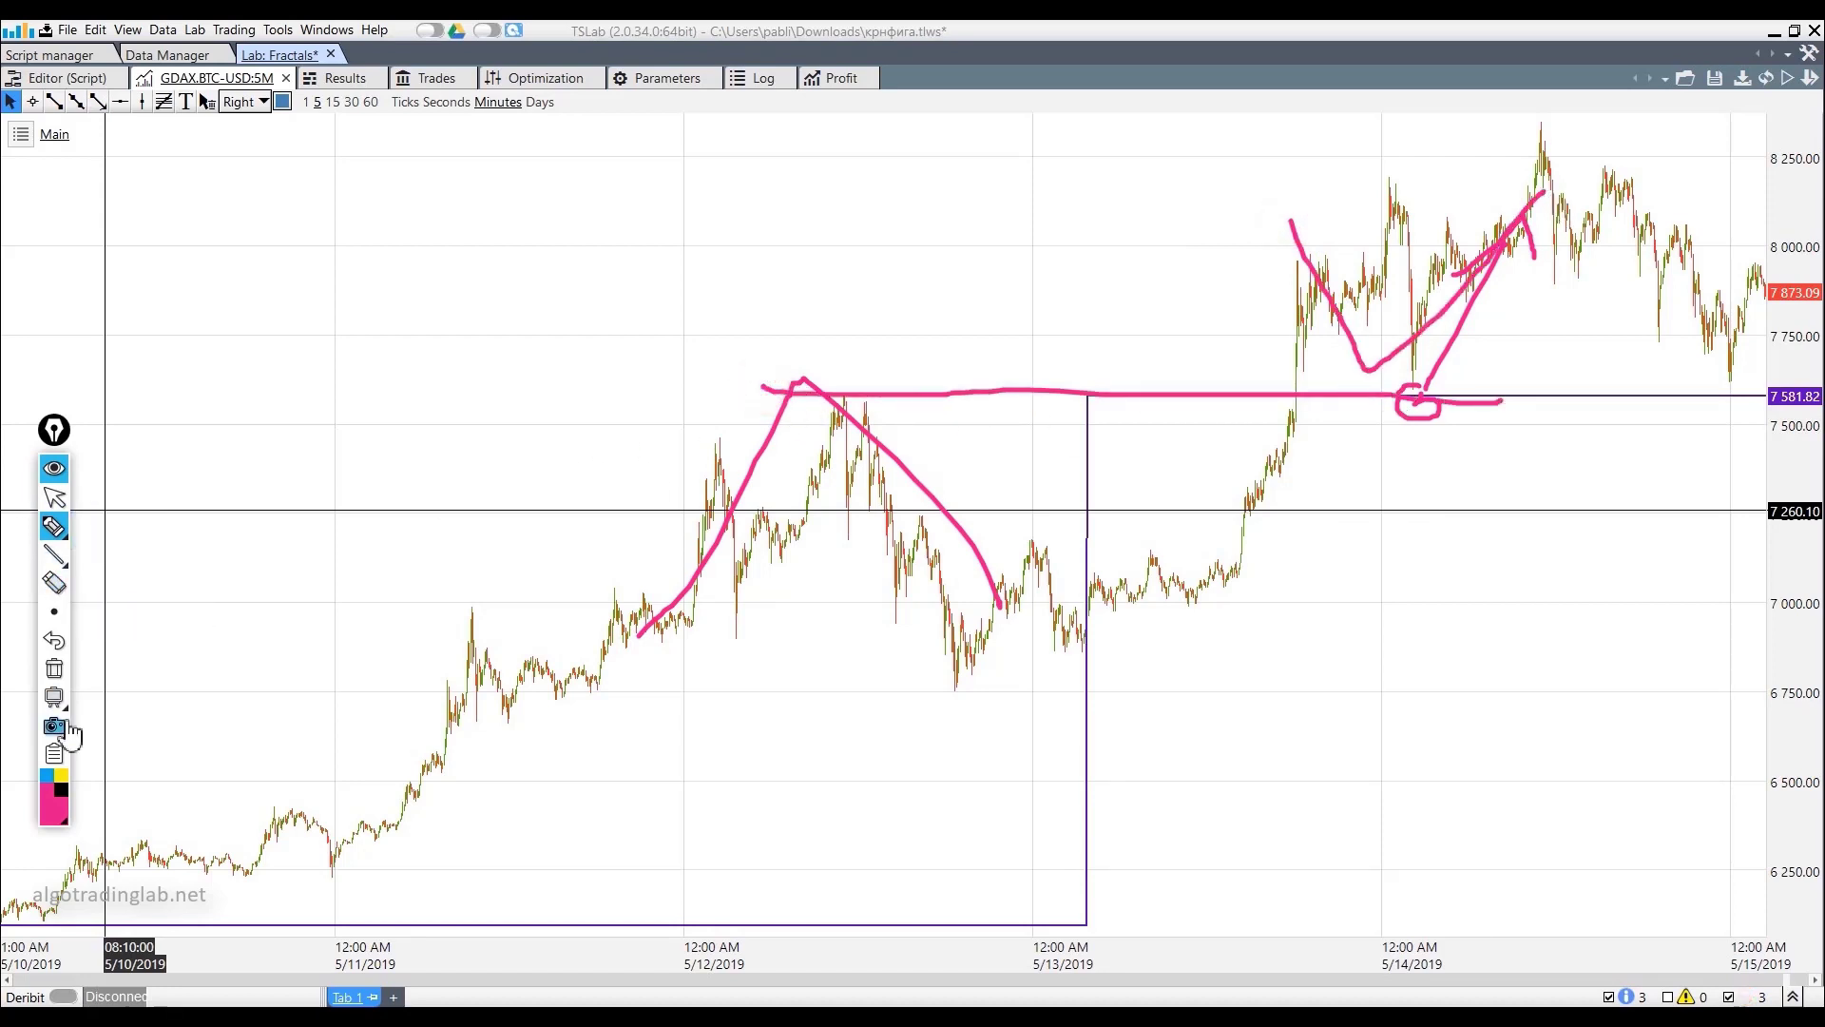
left_click(54, 668)
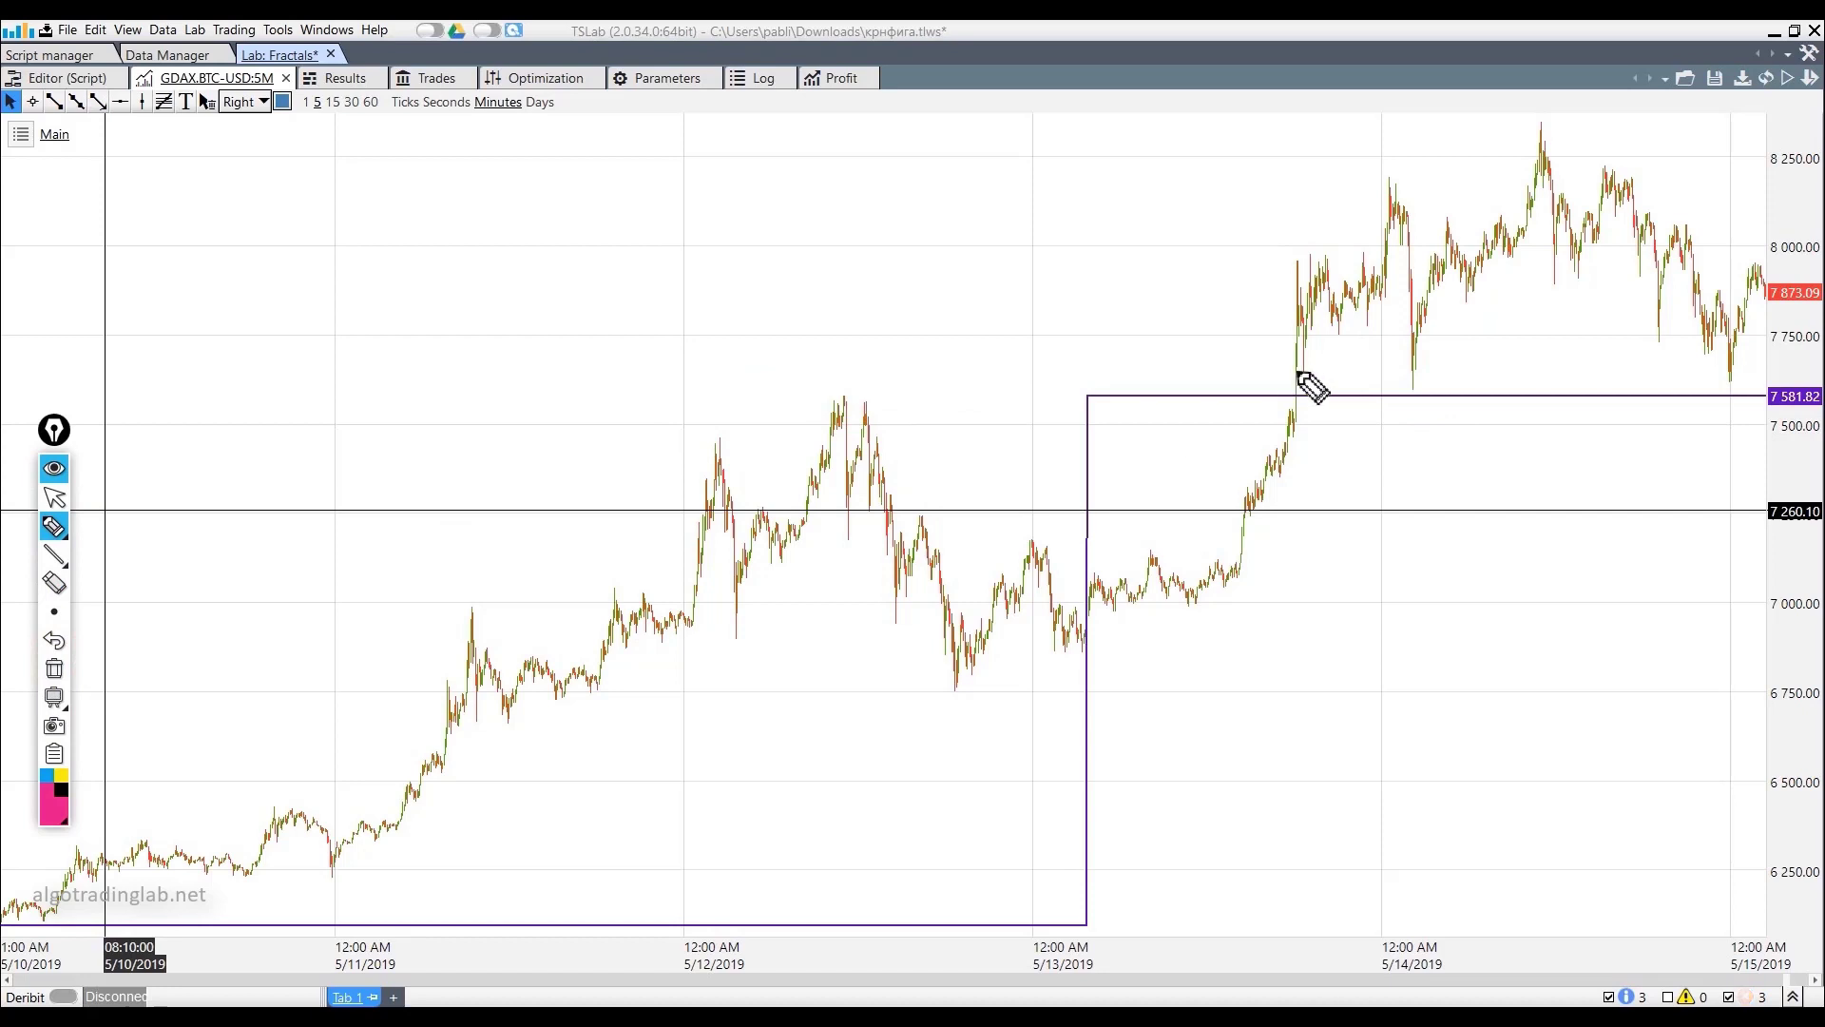
mouse_move(1308, 349)
left_mouse_down()
mouse_move(1464, 195)
mouse_move(1454, 181)
left_mouse_up()
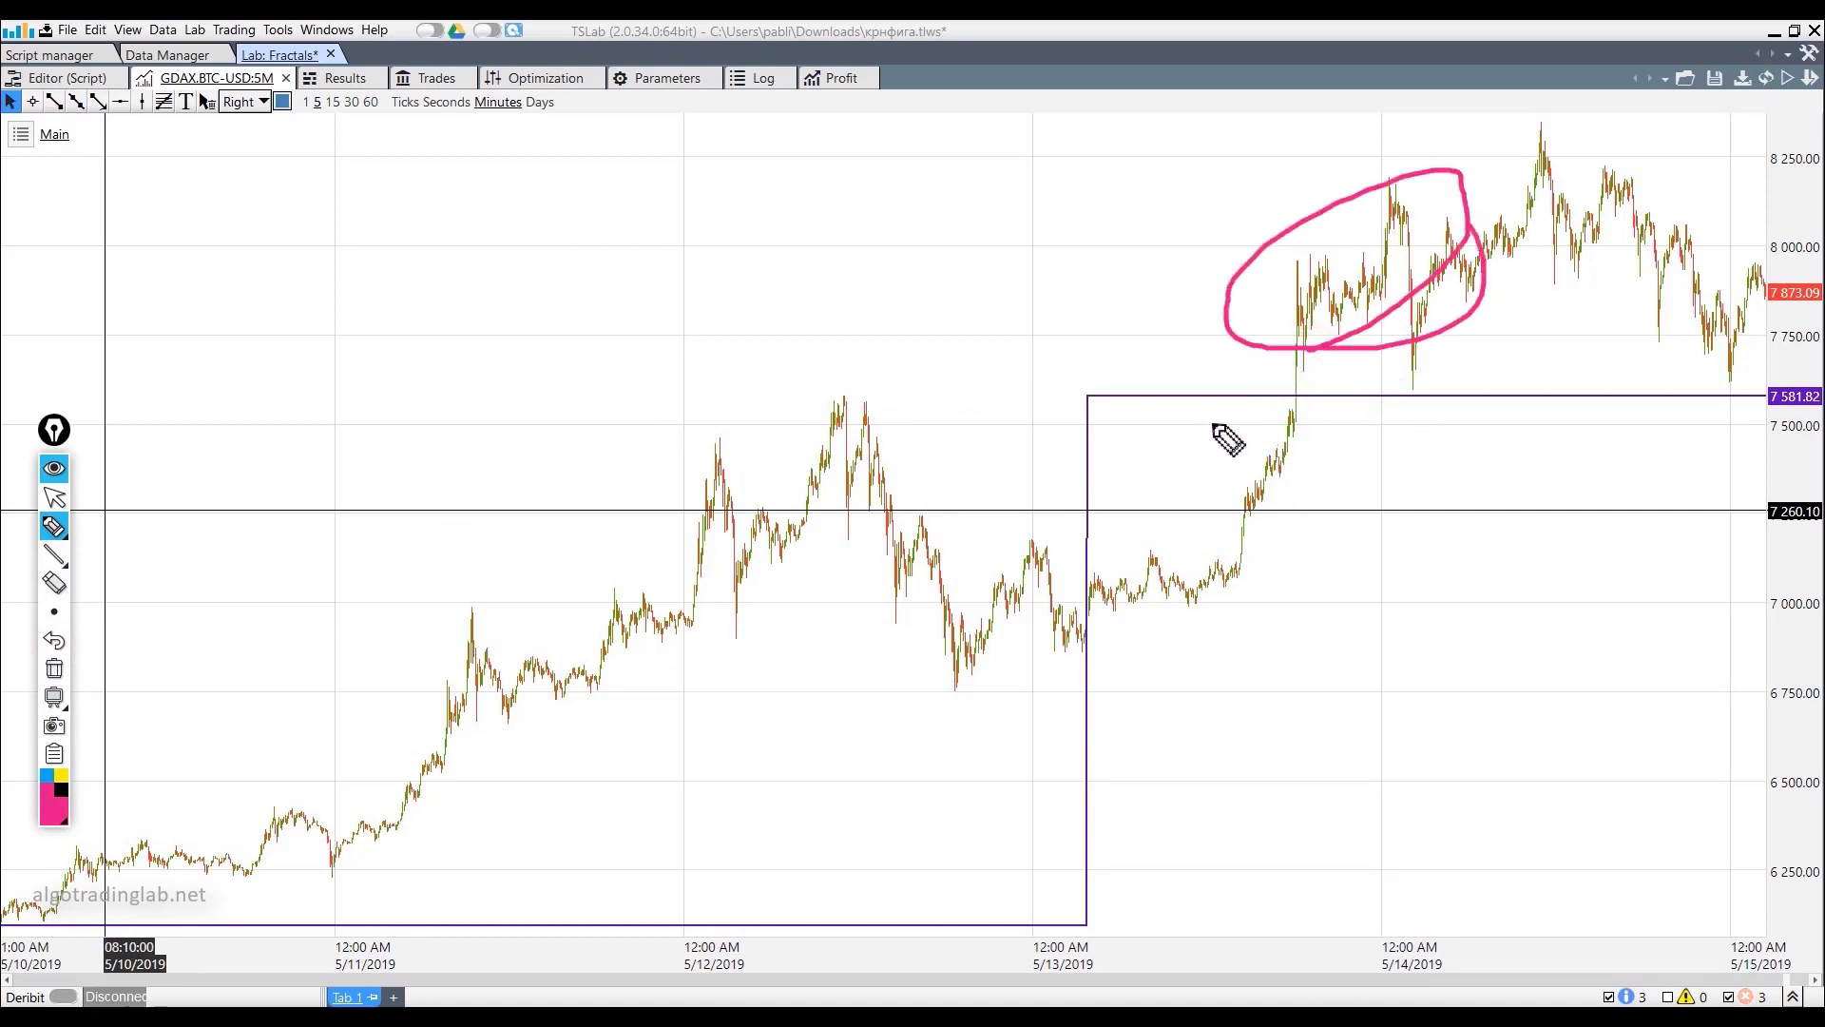
left_click_drag(1106, 404, 1307, 404)
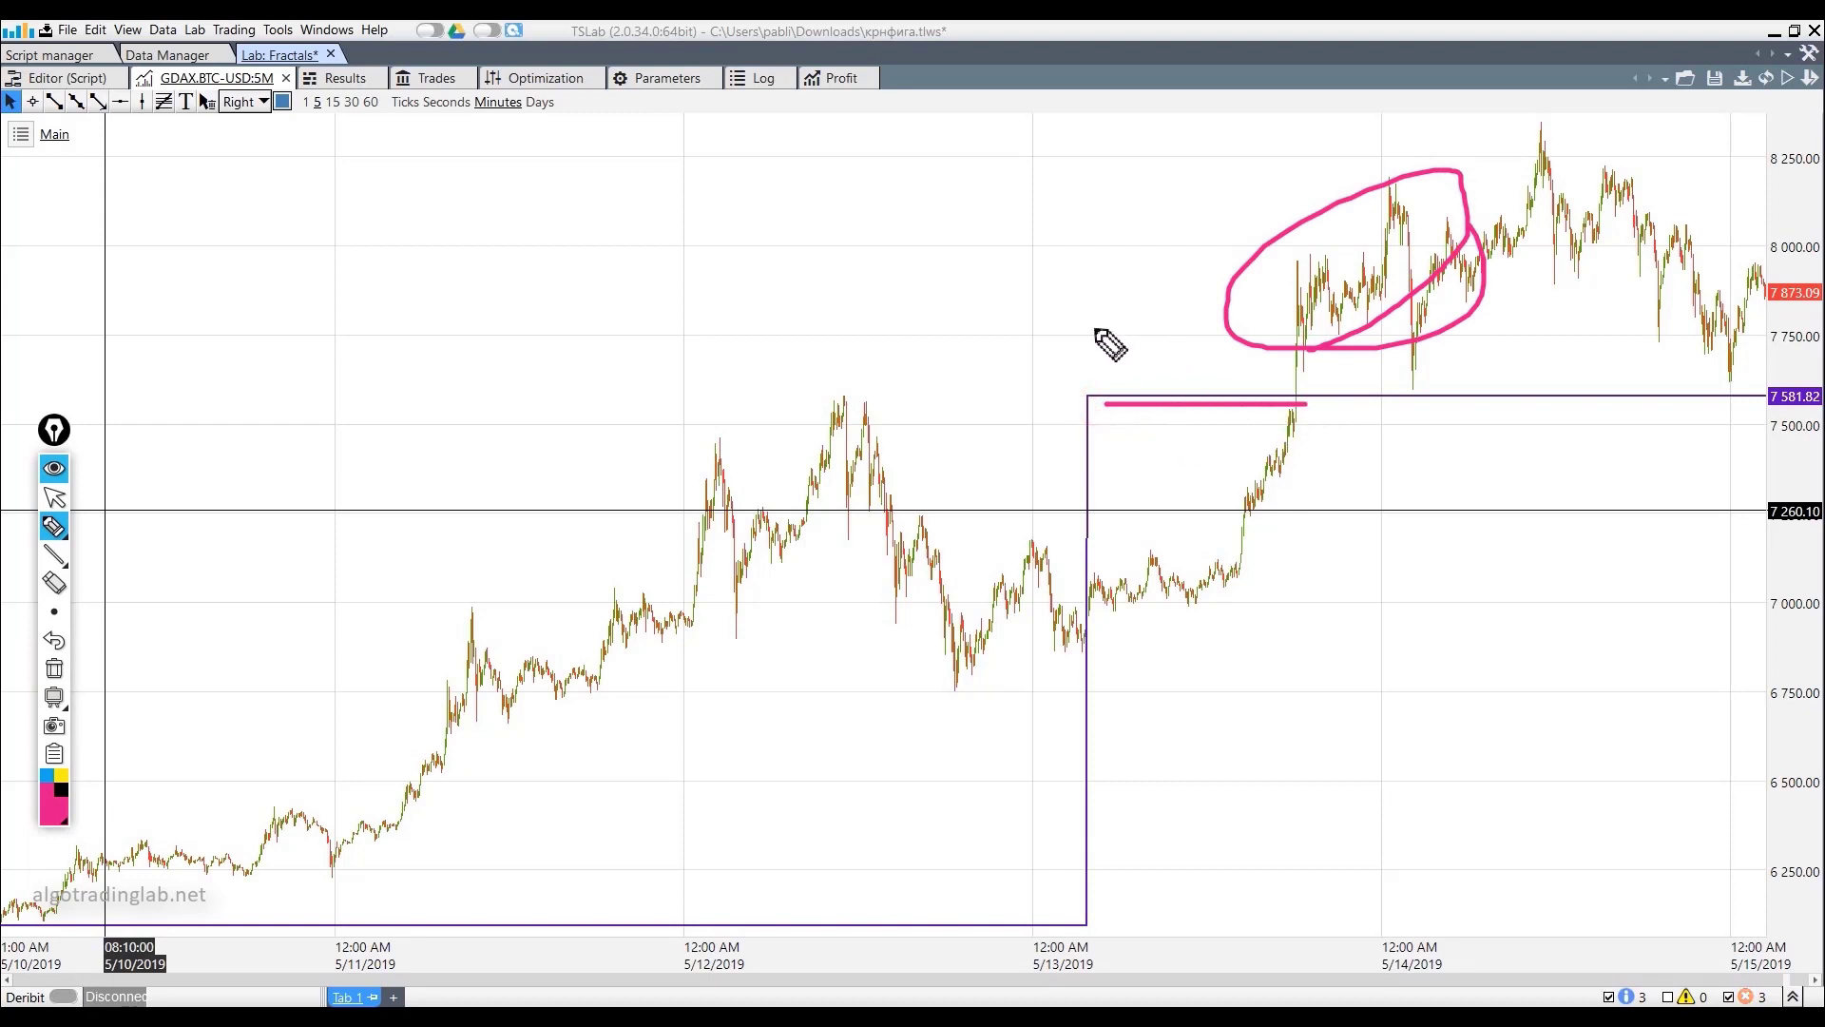
left_click(53, 527)
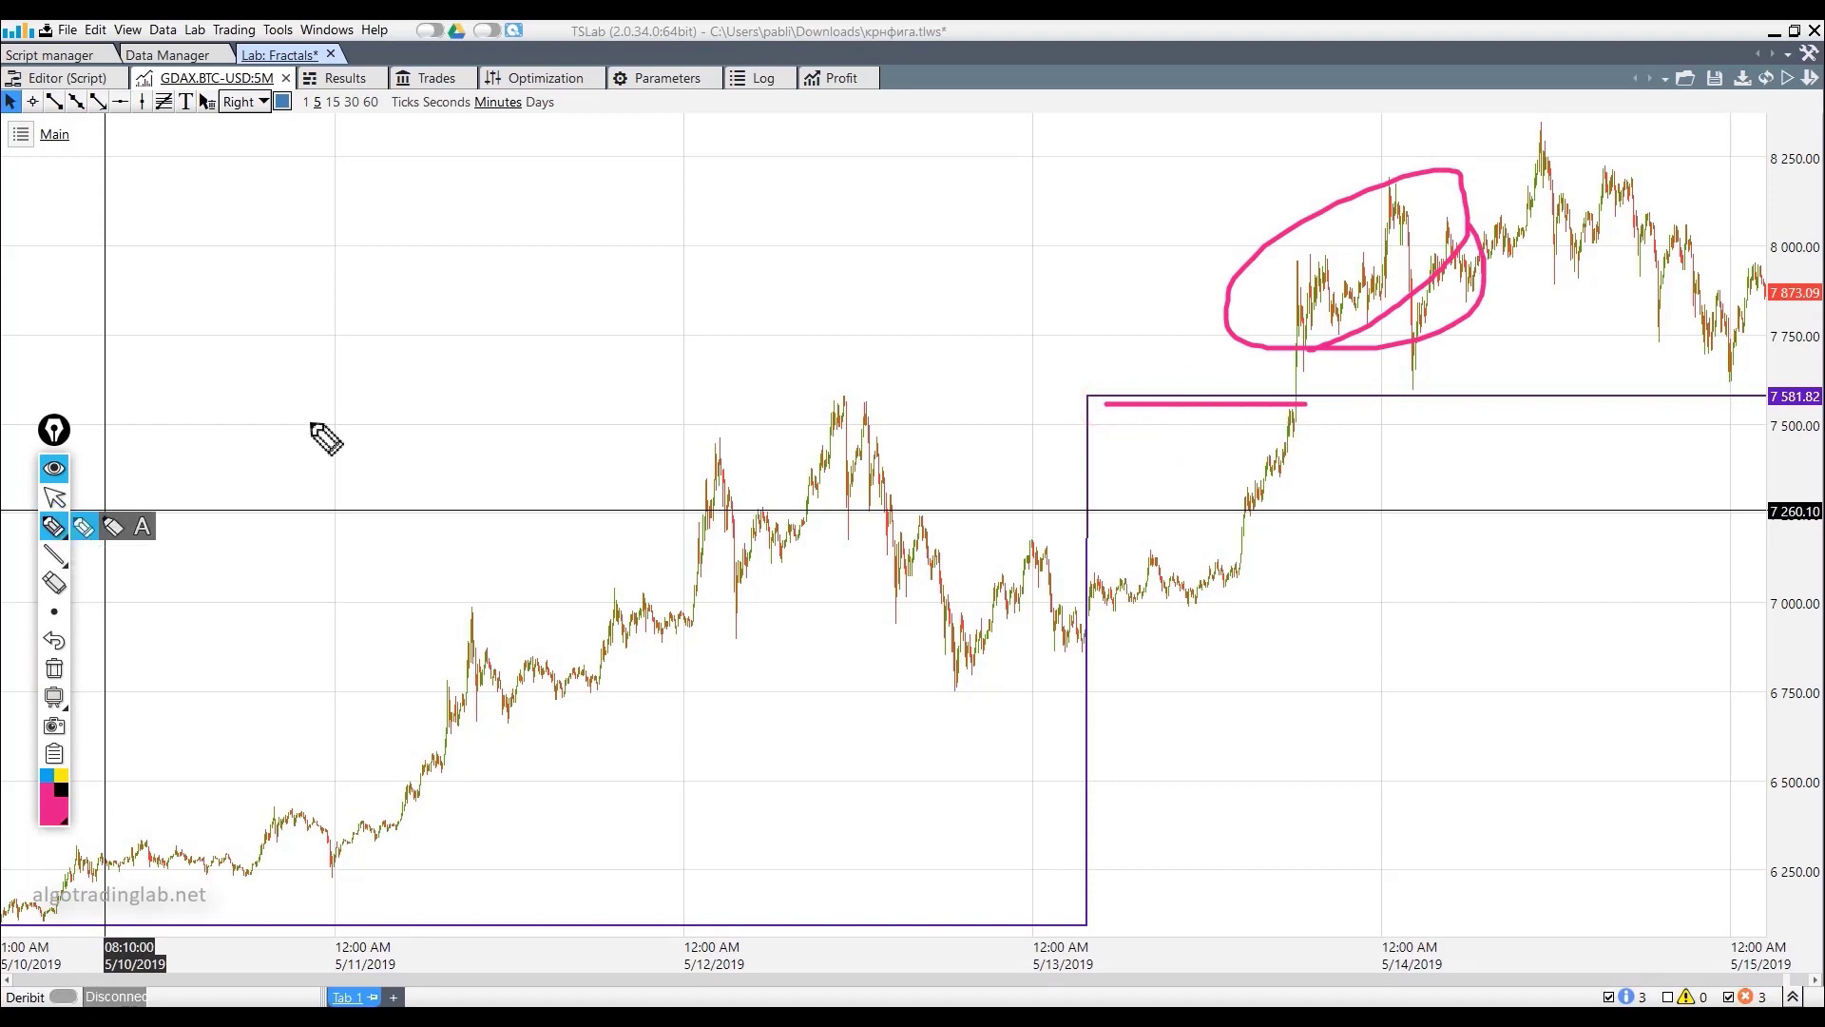
left_click(54, 669)
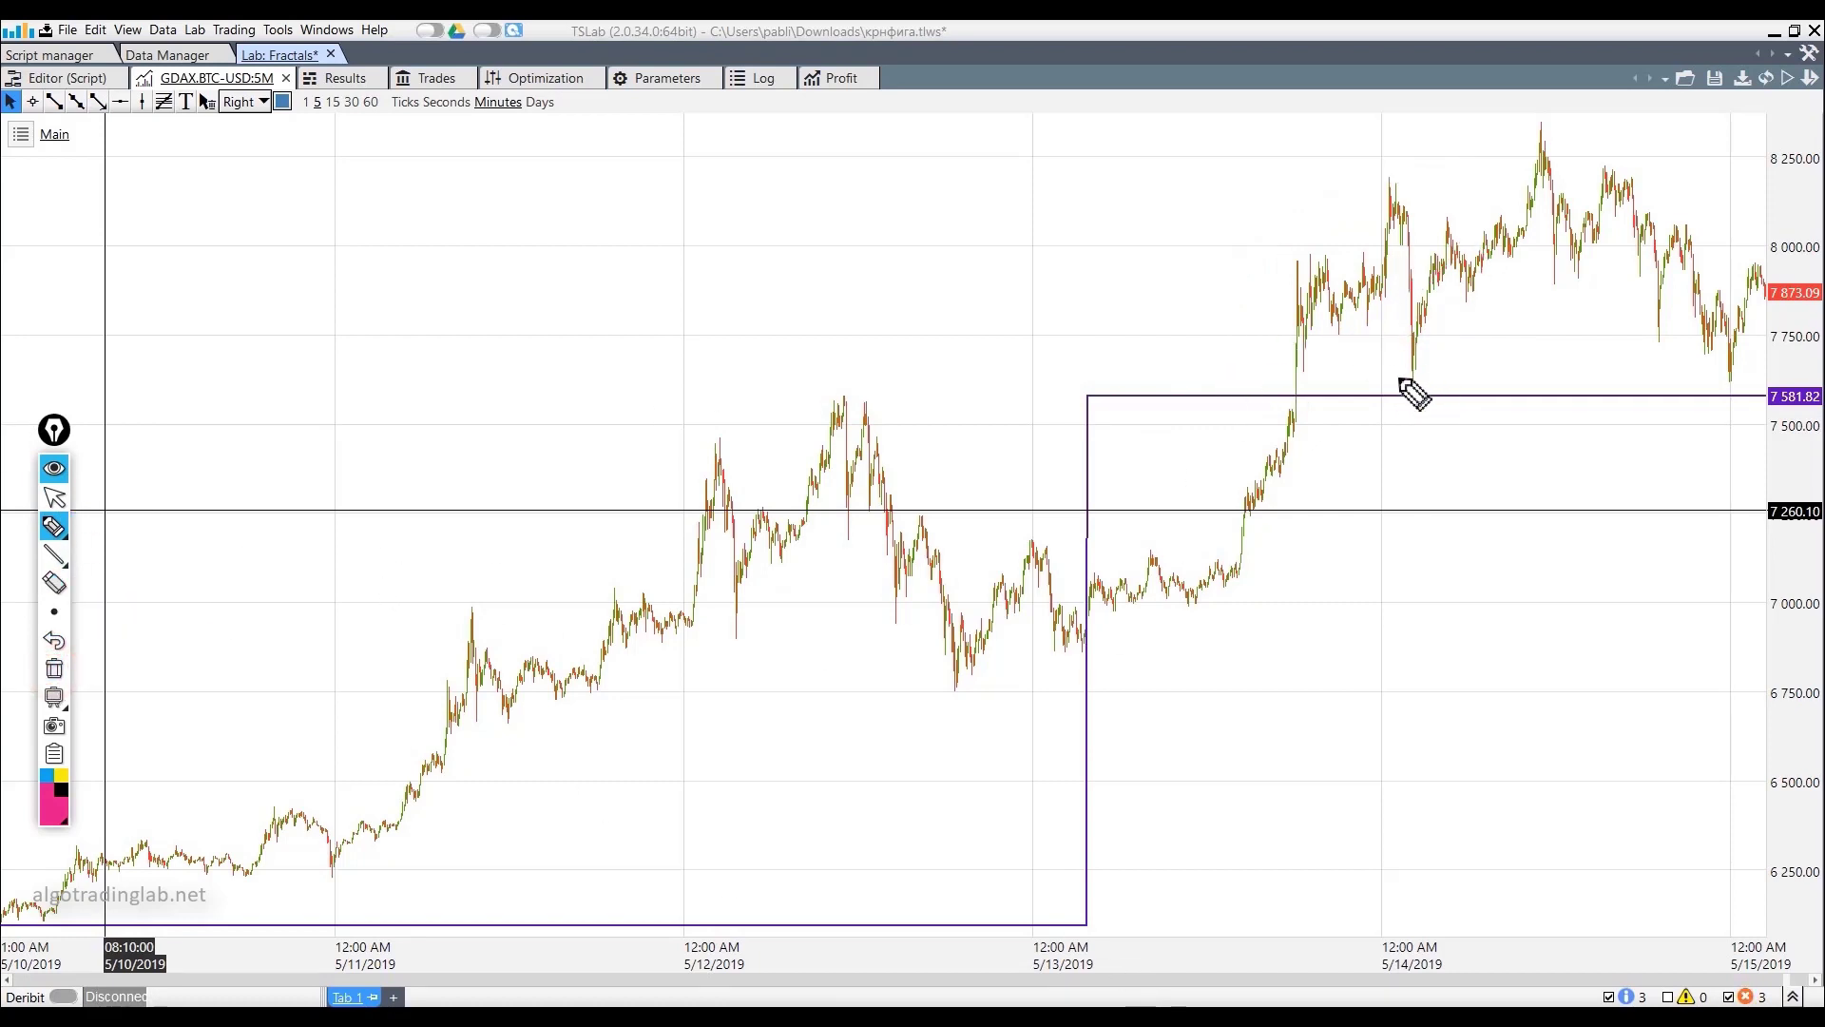
mouse_move(1393, 379)
left_mouse_down()
mouse_move(1443, 379)
mouse_move(1450, 399)
left_mouse_up()
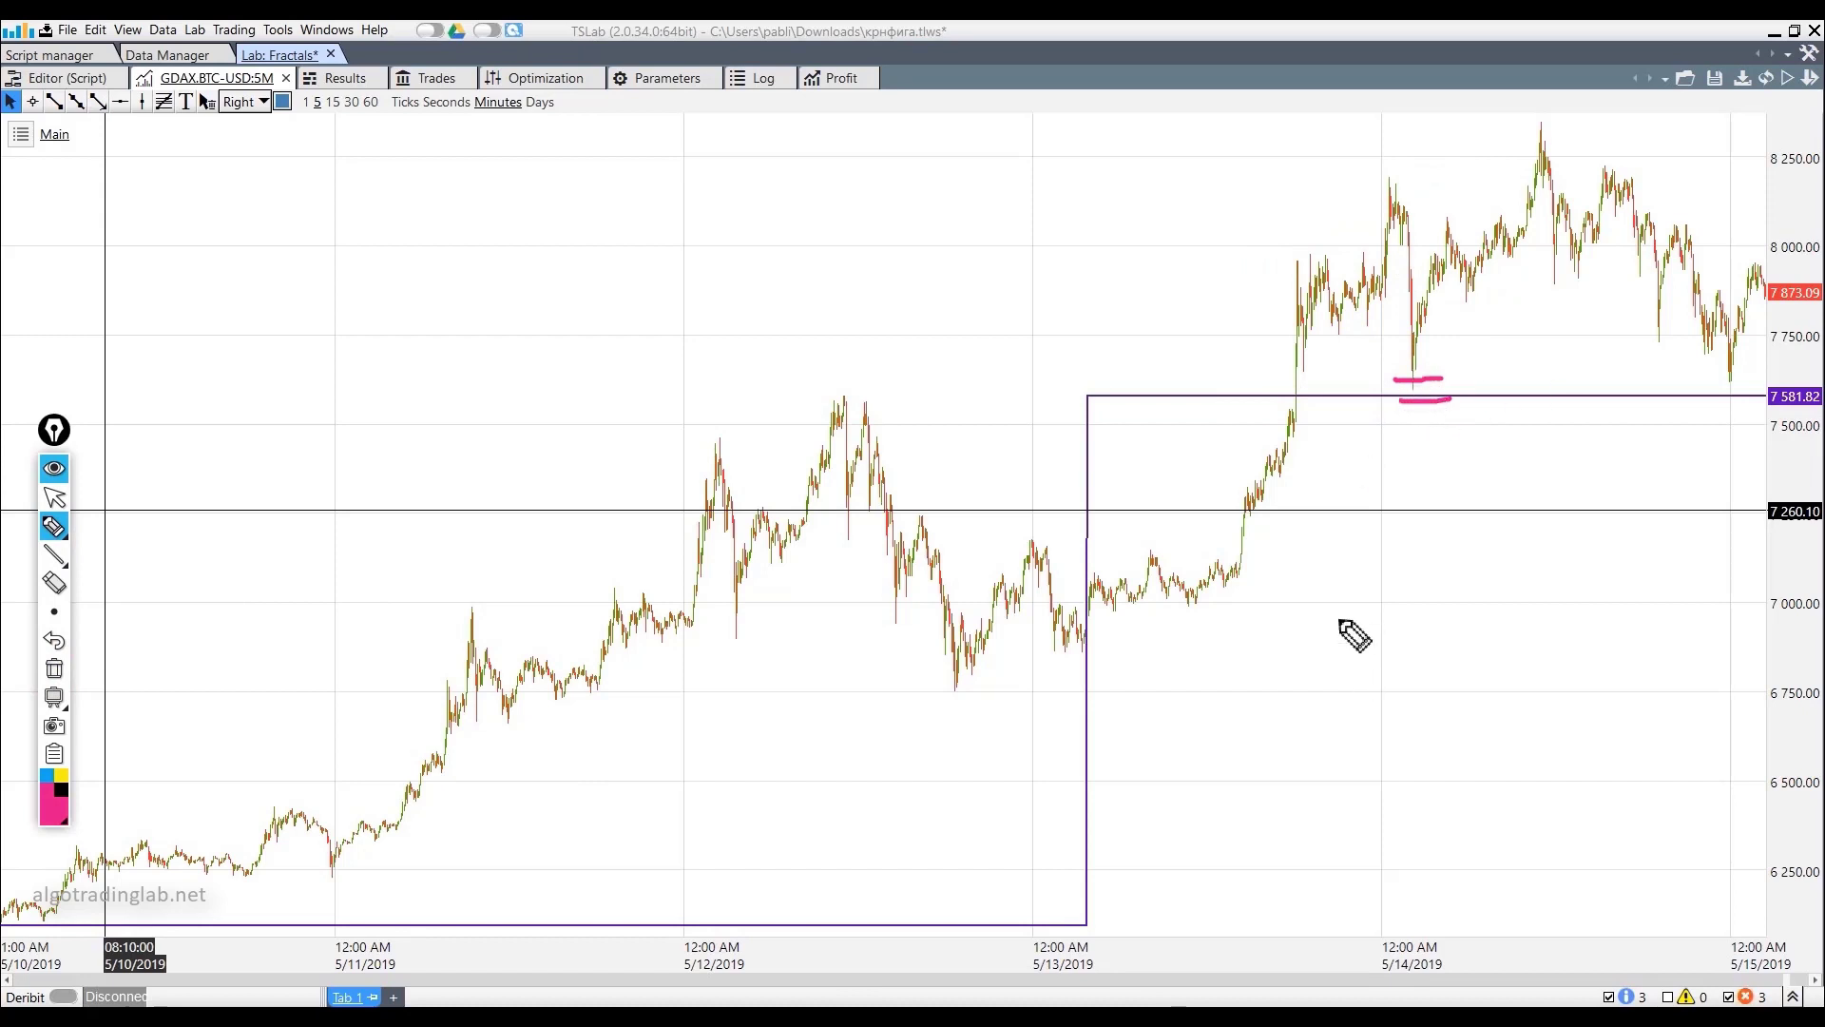
left_click(52, 670)
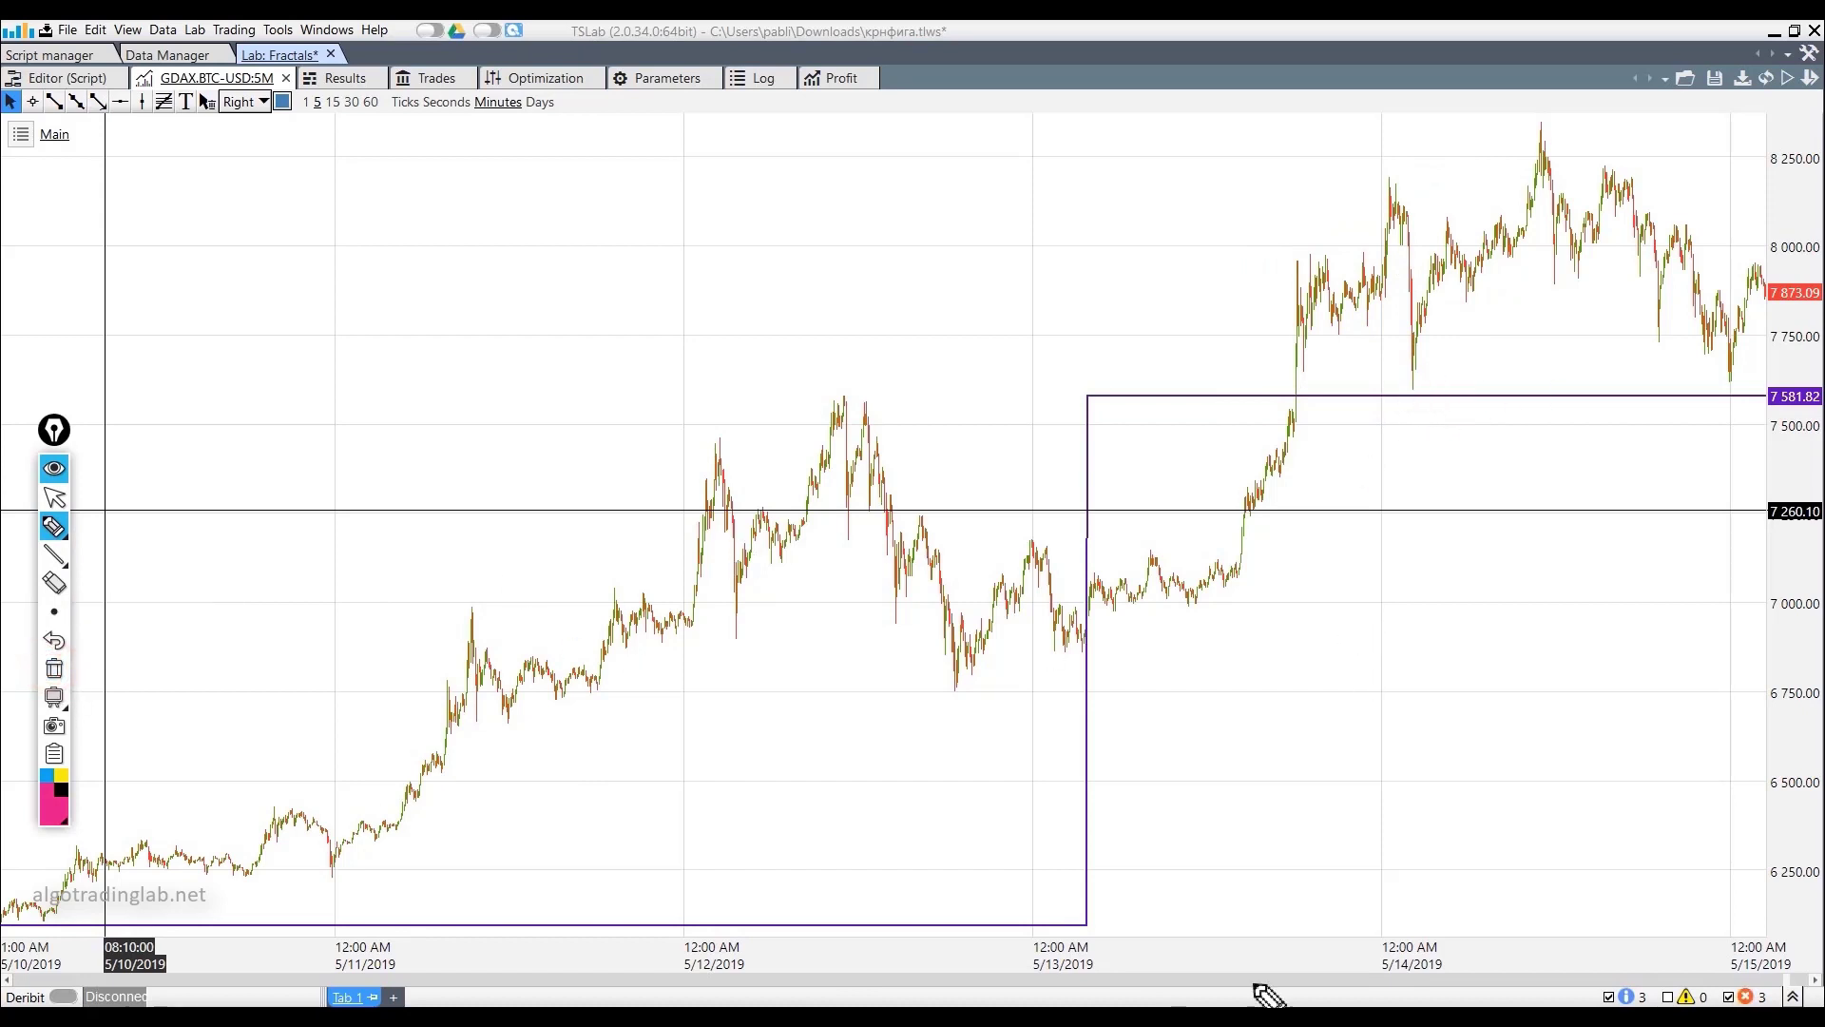
left_click(52, 498)
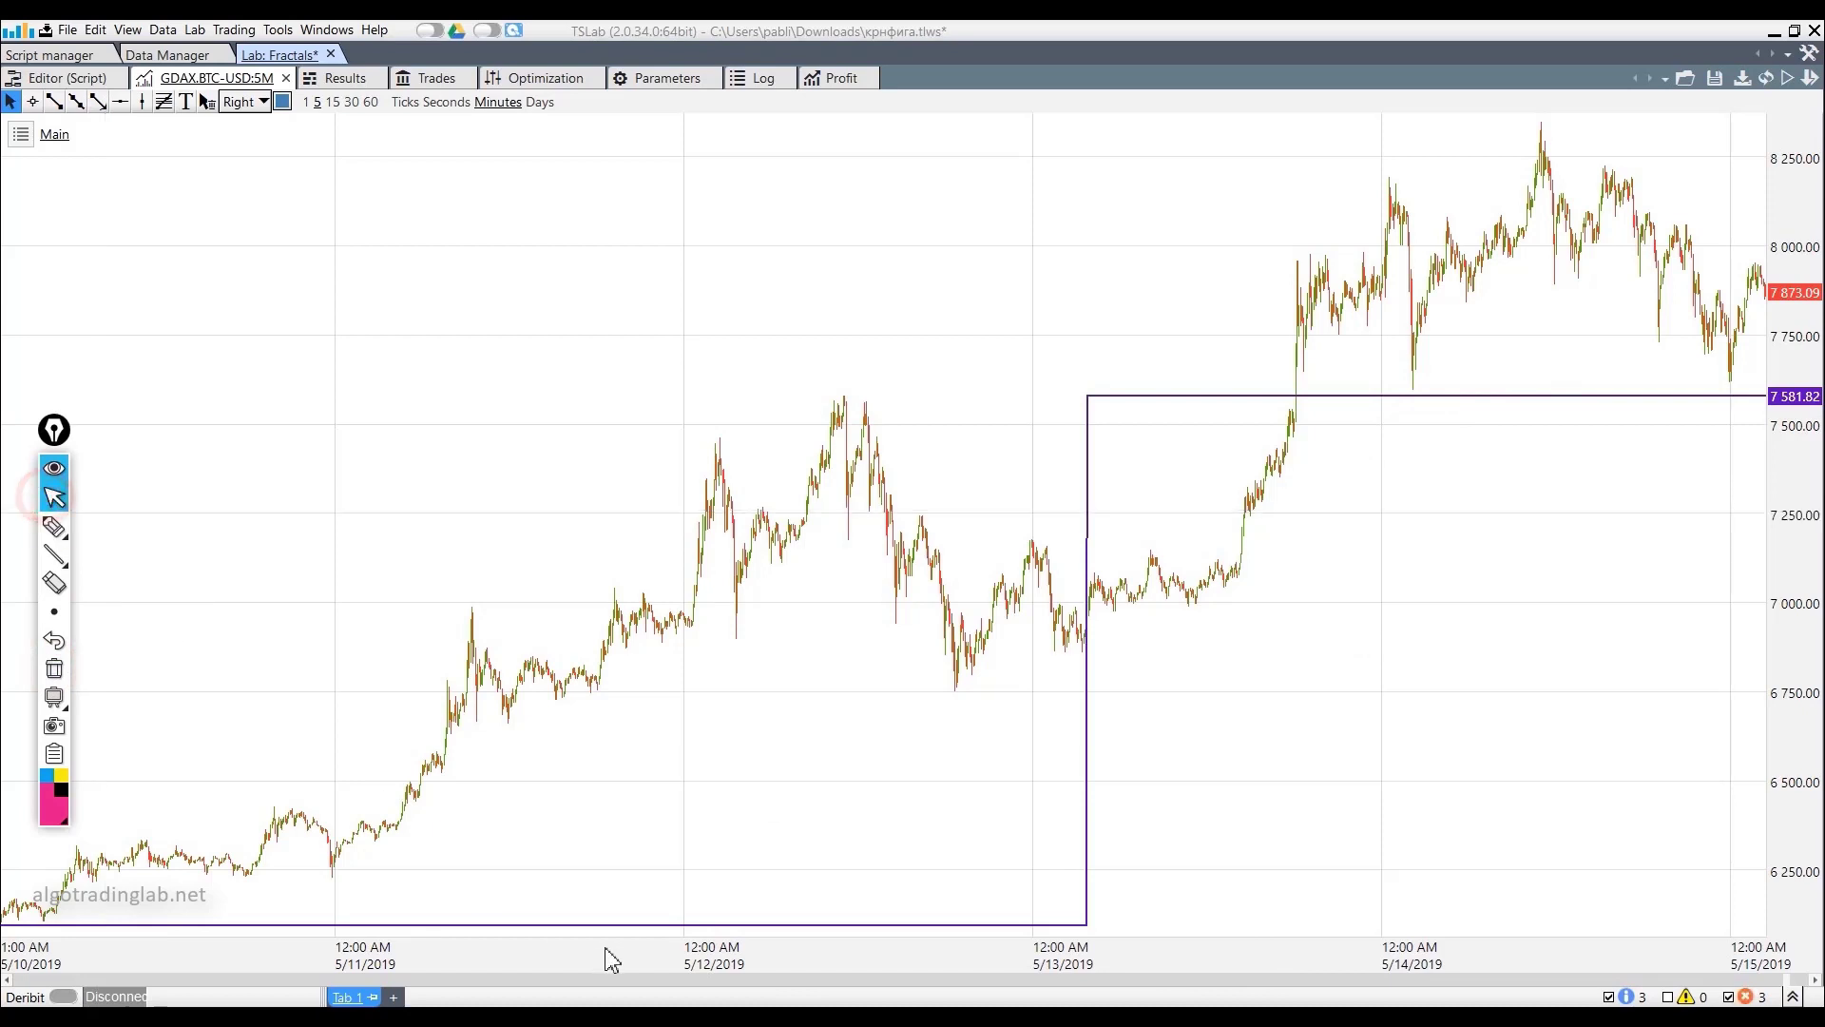
Page back to 5/5–5/10 and mark the 5/7 bounce off 5,782.22 with a pink loop and arrow.
left_click(638, 979)
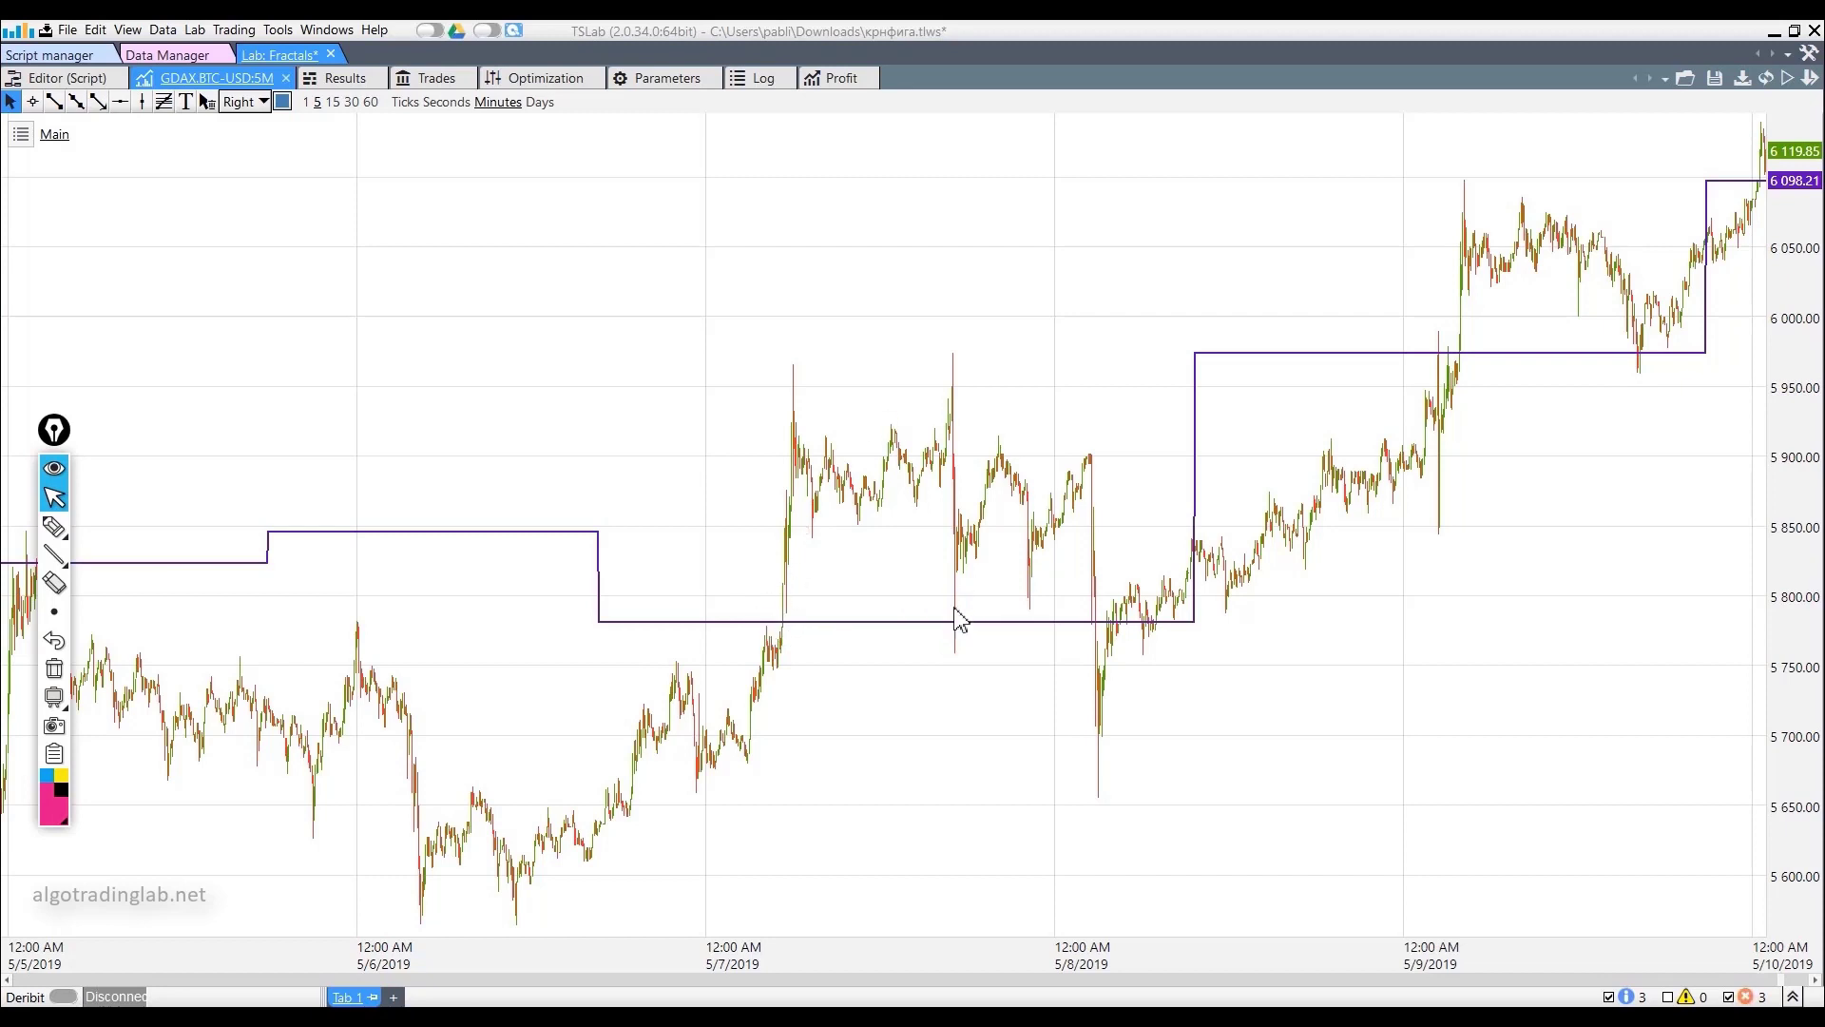
left_click(54, 526)
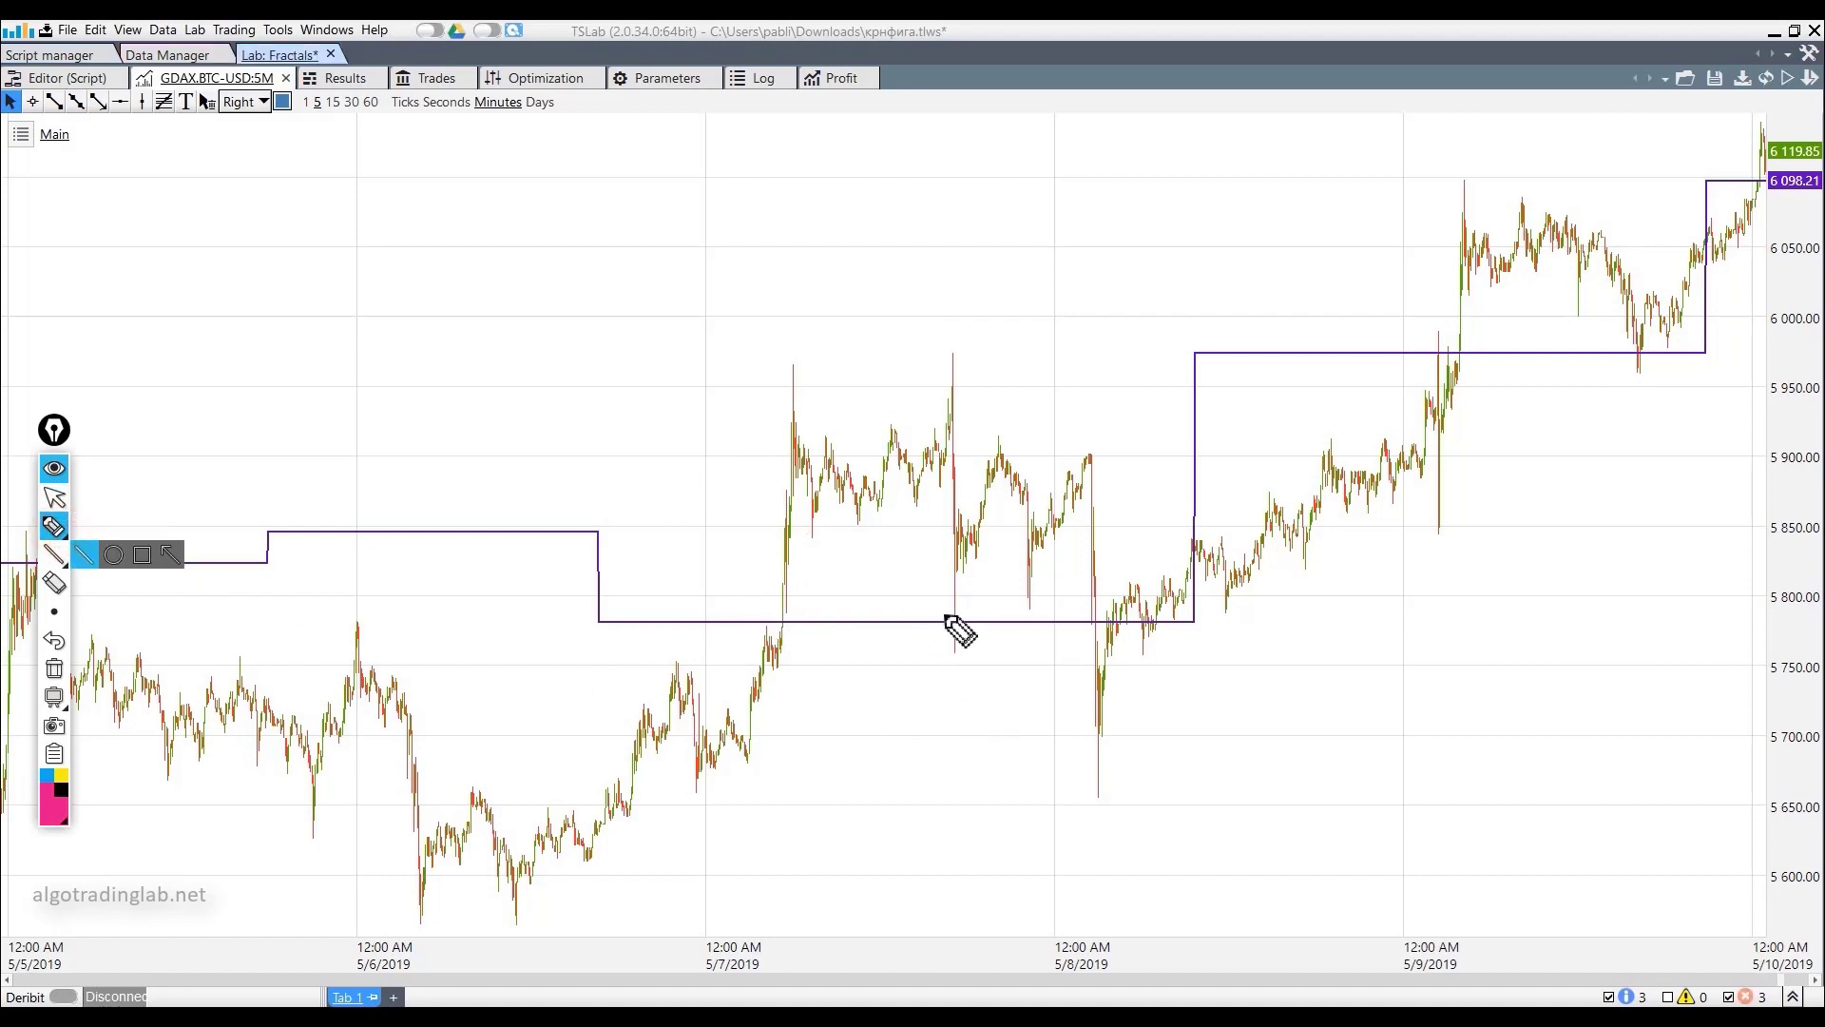
mouse_move(958, 637)
left_mouse_down()
mouse_move(999, 523)
mouse_move(1009, 577)
left_mouse_up()
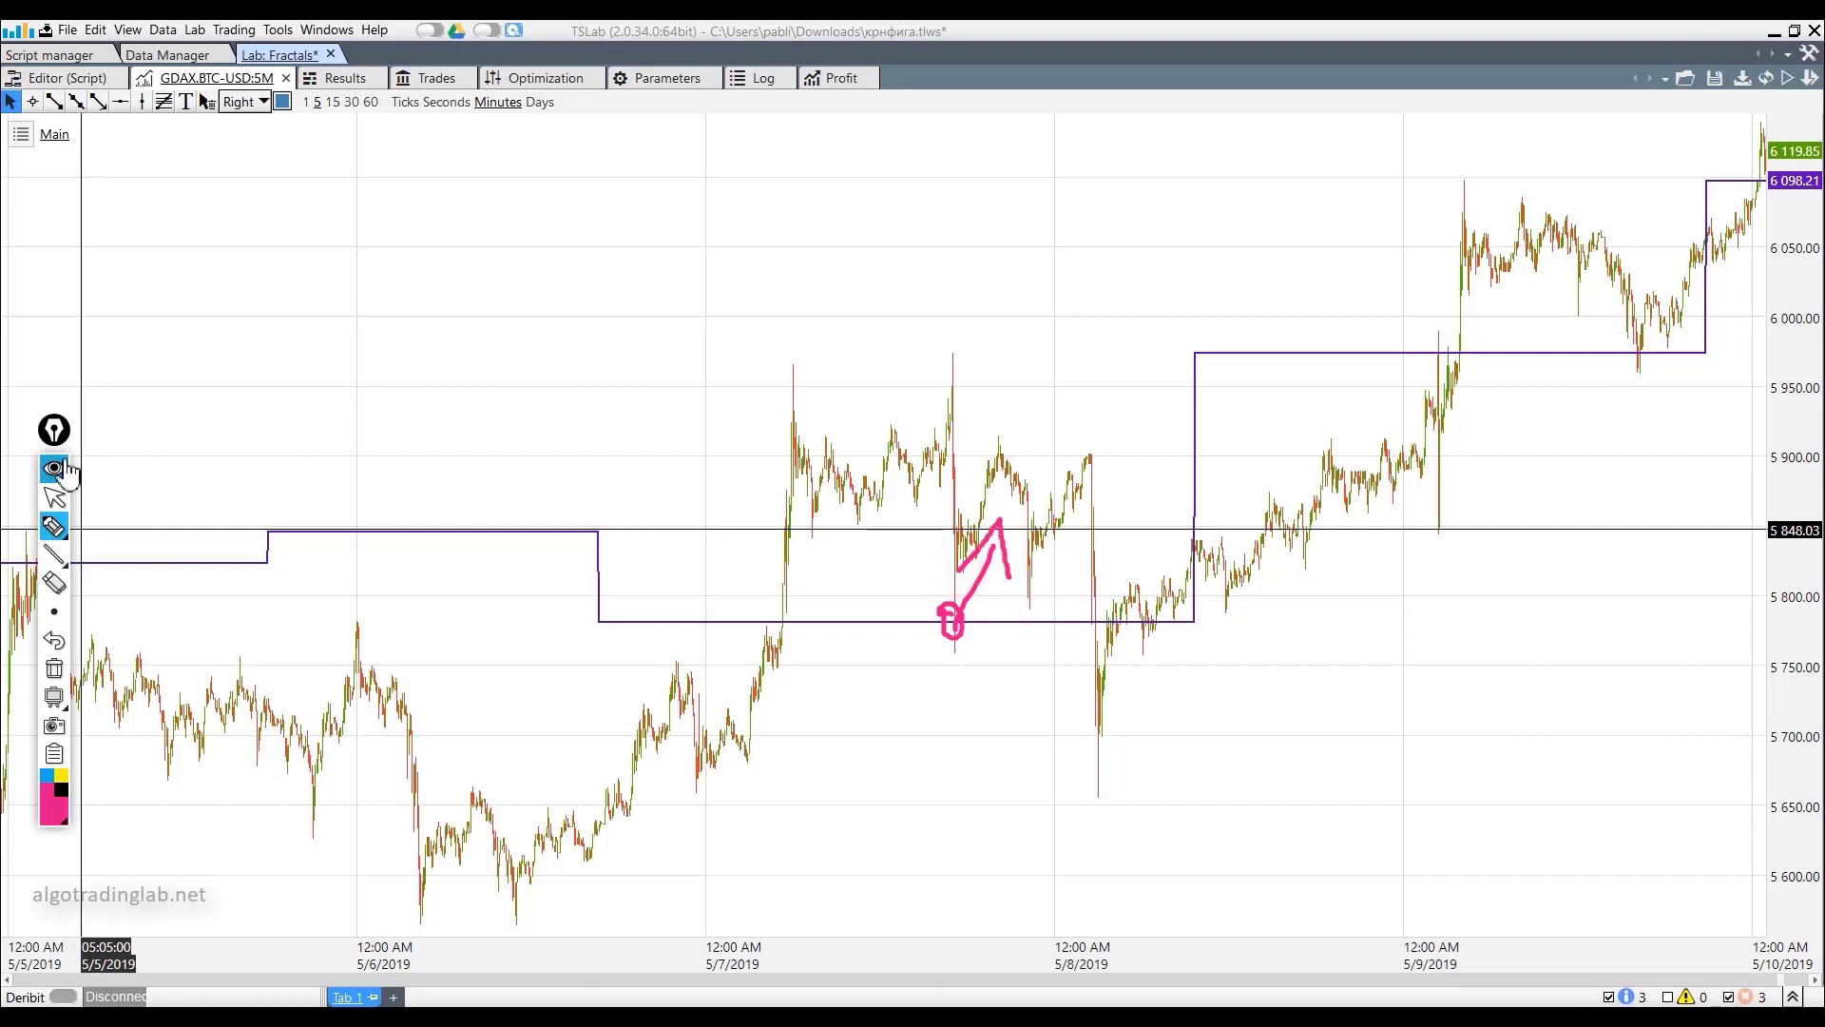
left_click(55, 497)
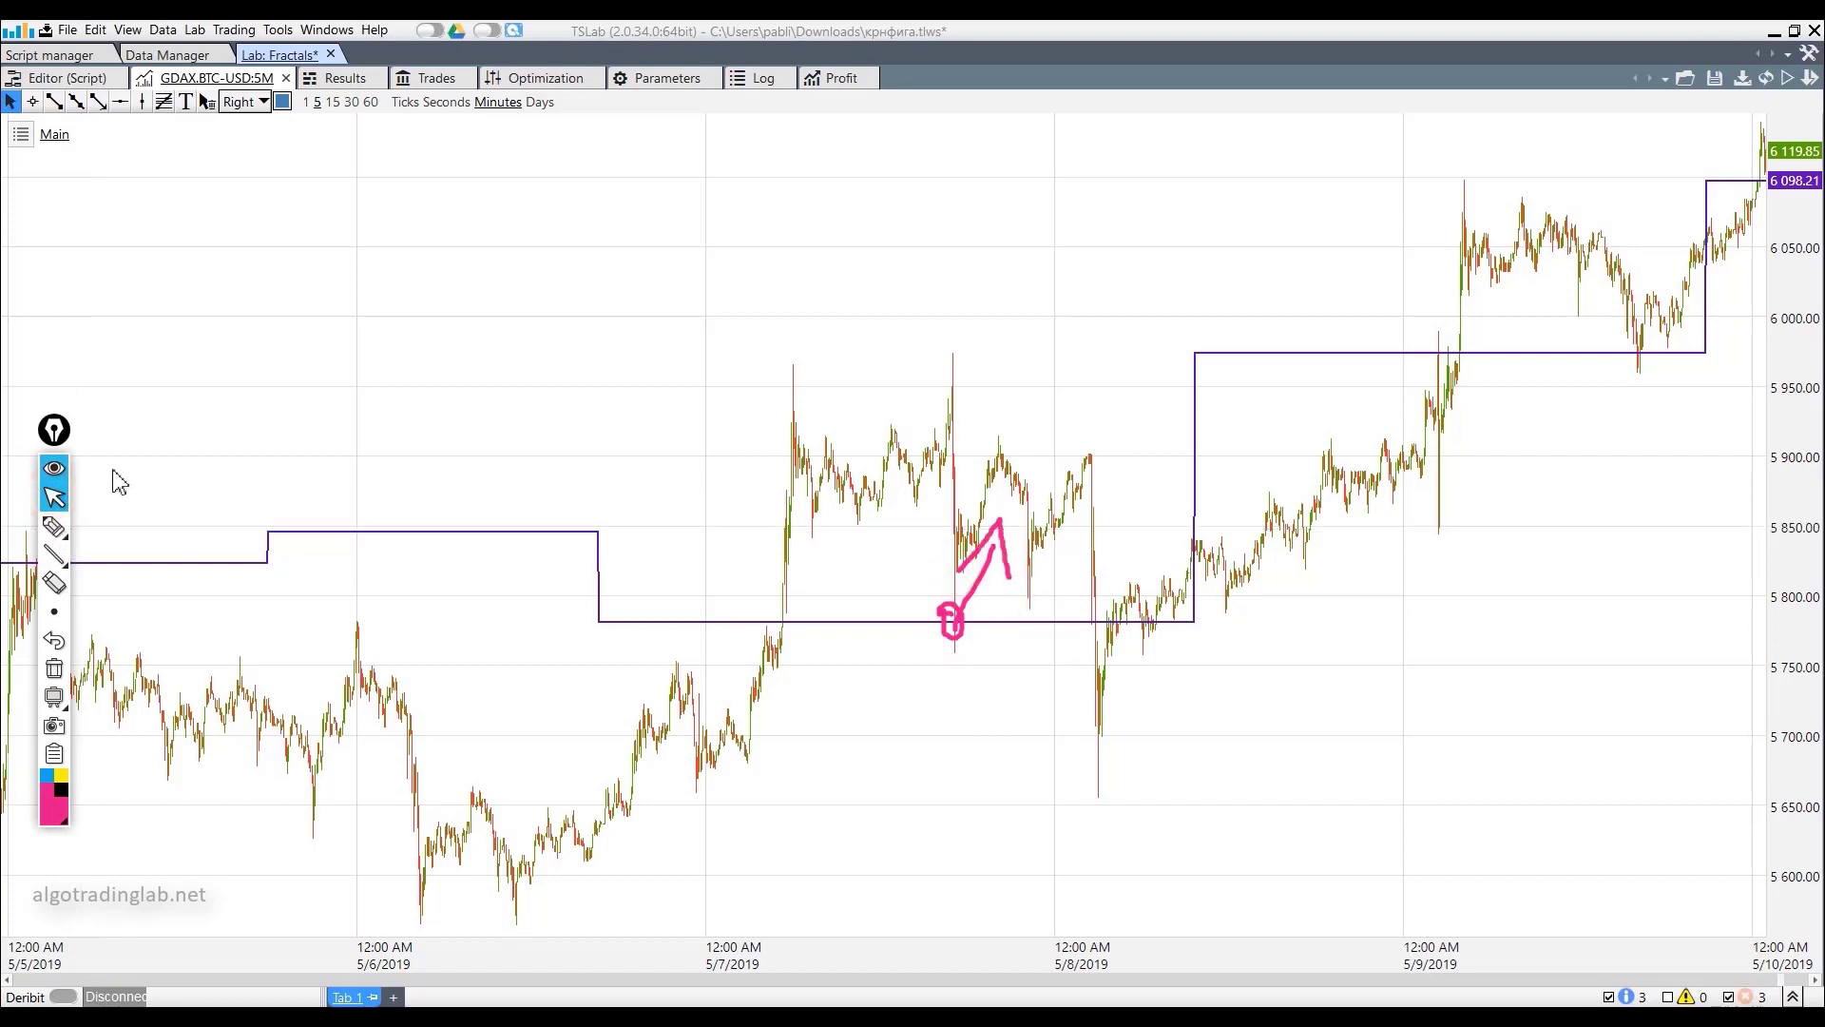